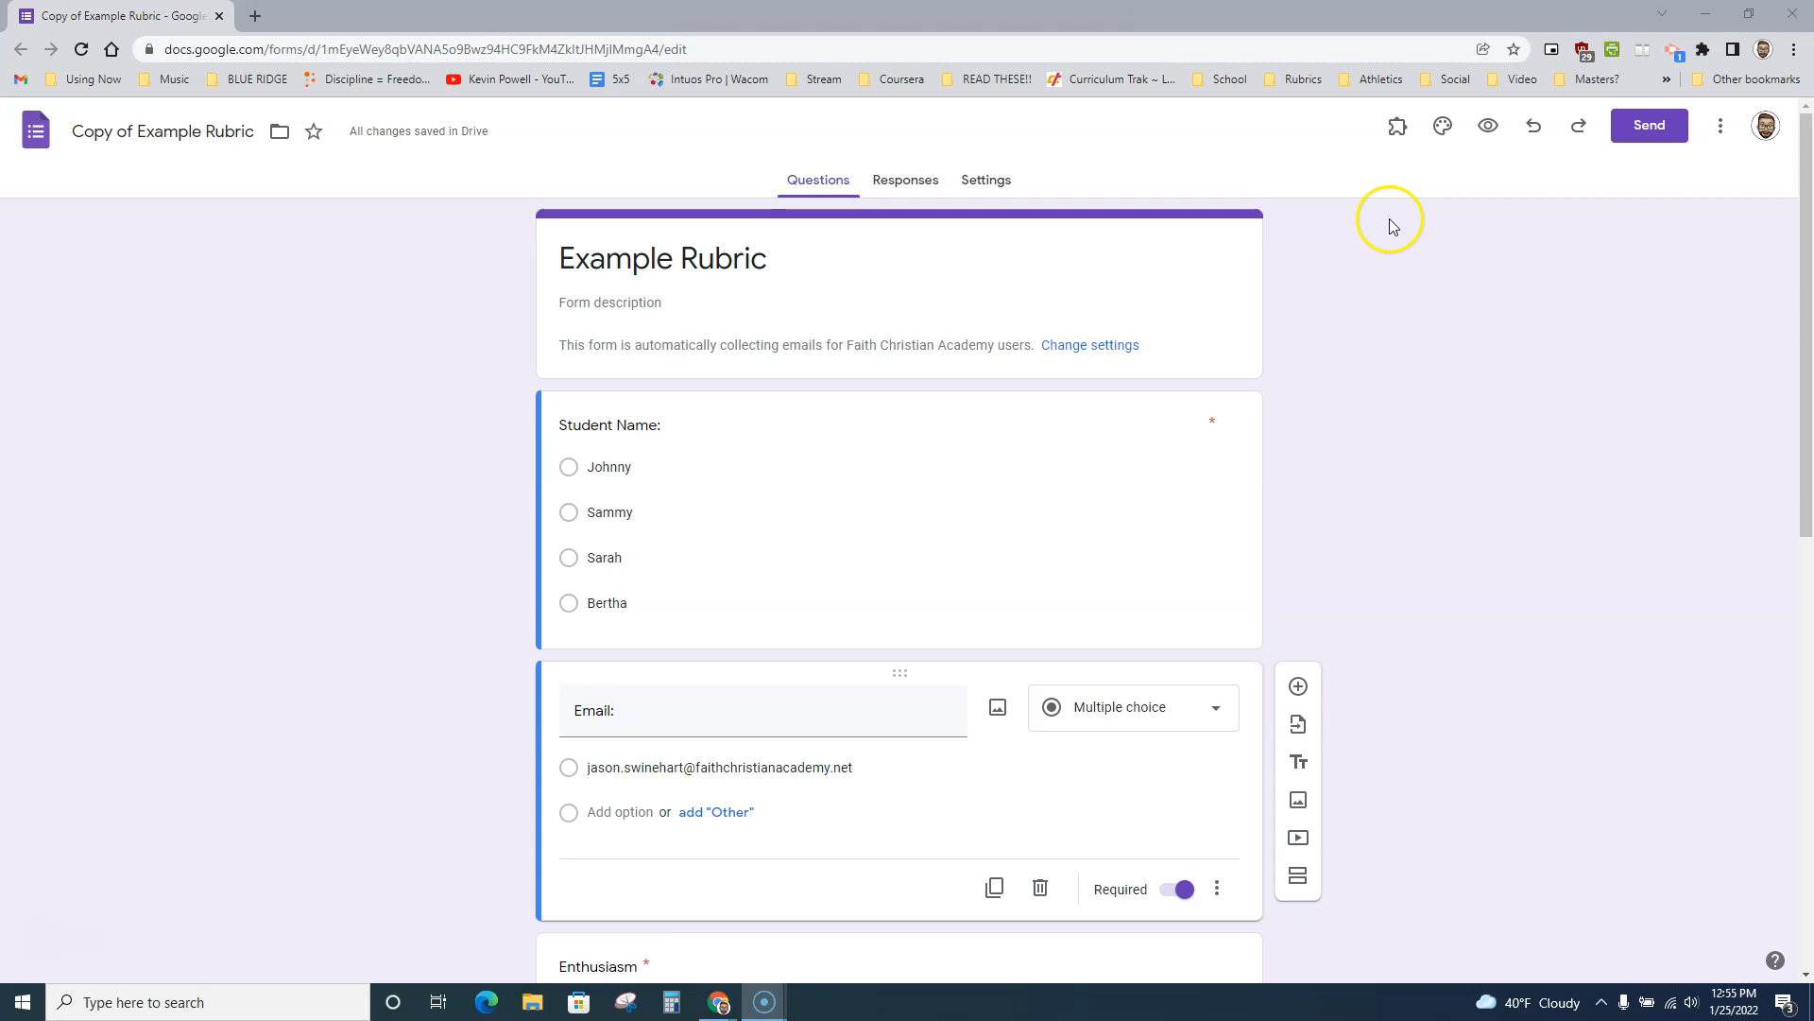
- Preview the rubric form and choose the first student's name and the listed email address
{"action": "left_click", "coordinate": [1486, 126]}
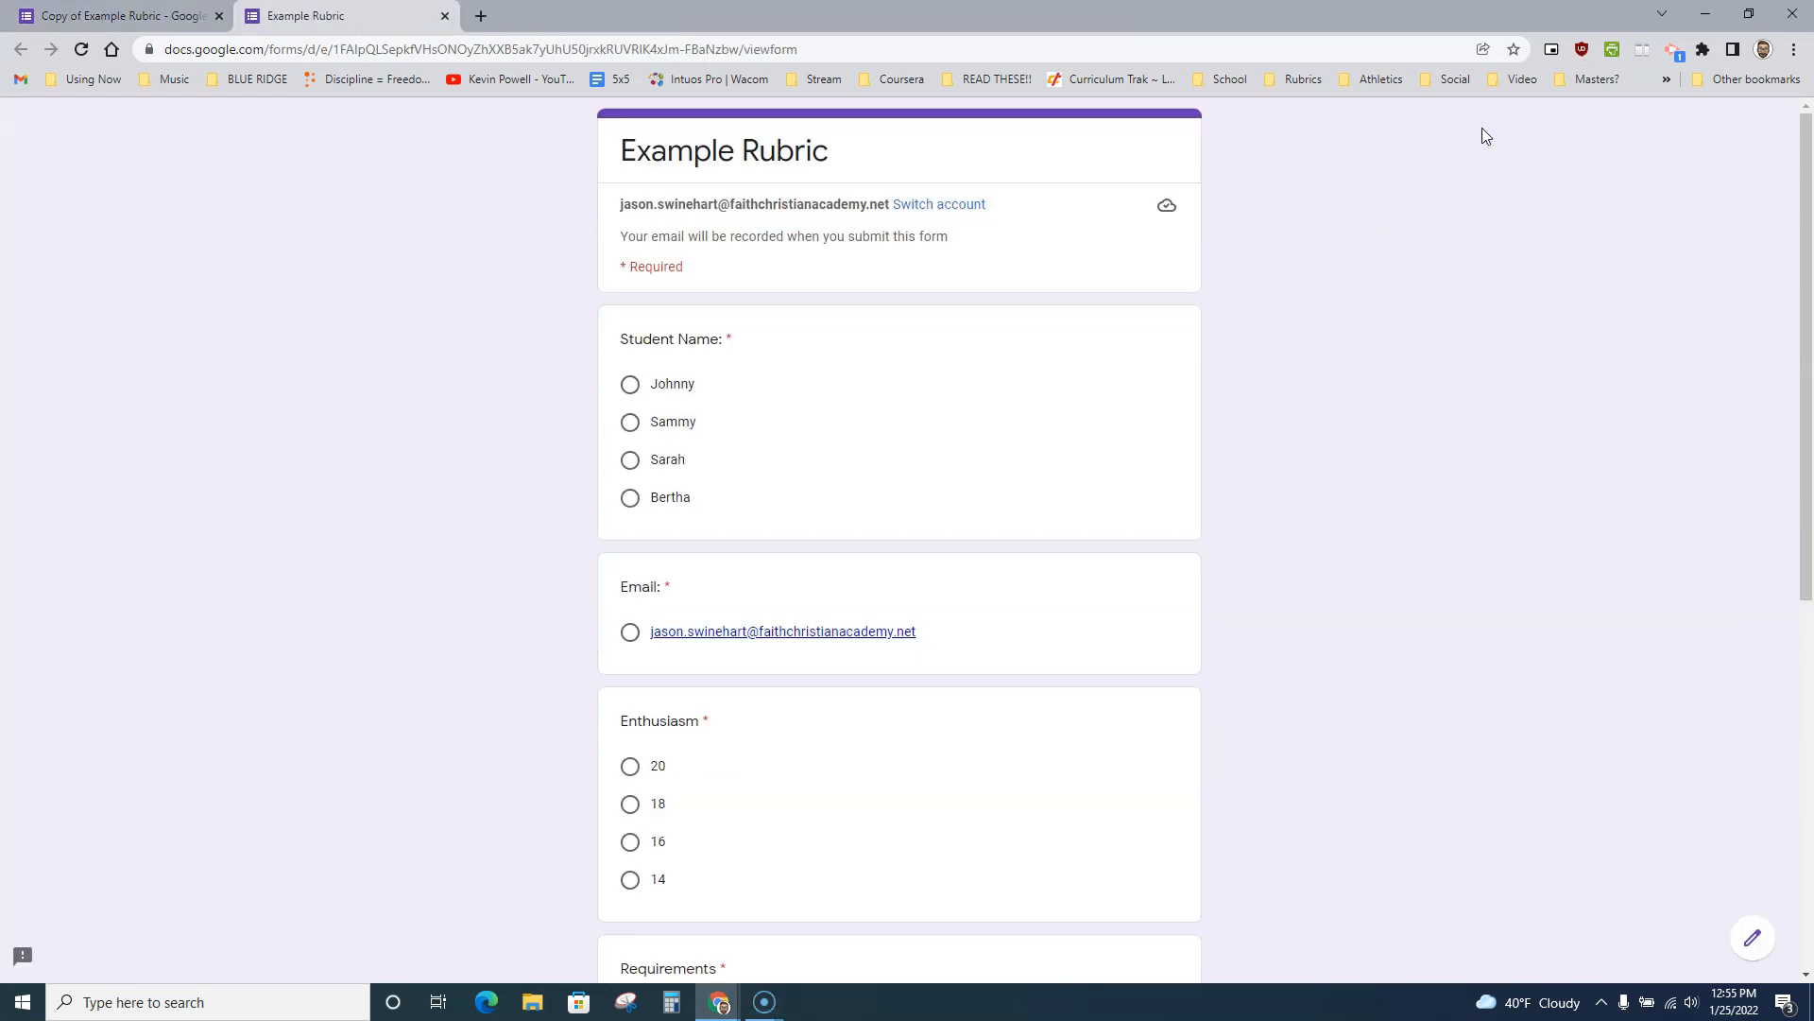
{"action": "left_click", "coordinate": [629, 385]}
{"action": "left_click", "coordinate": [628, 633]}
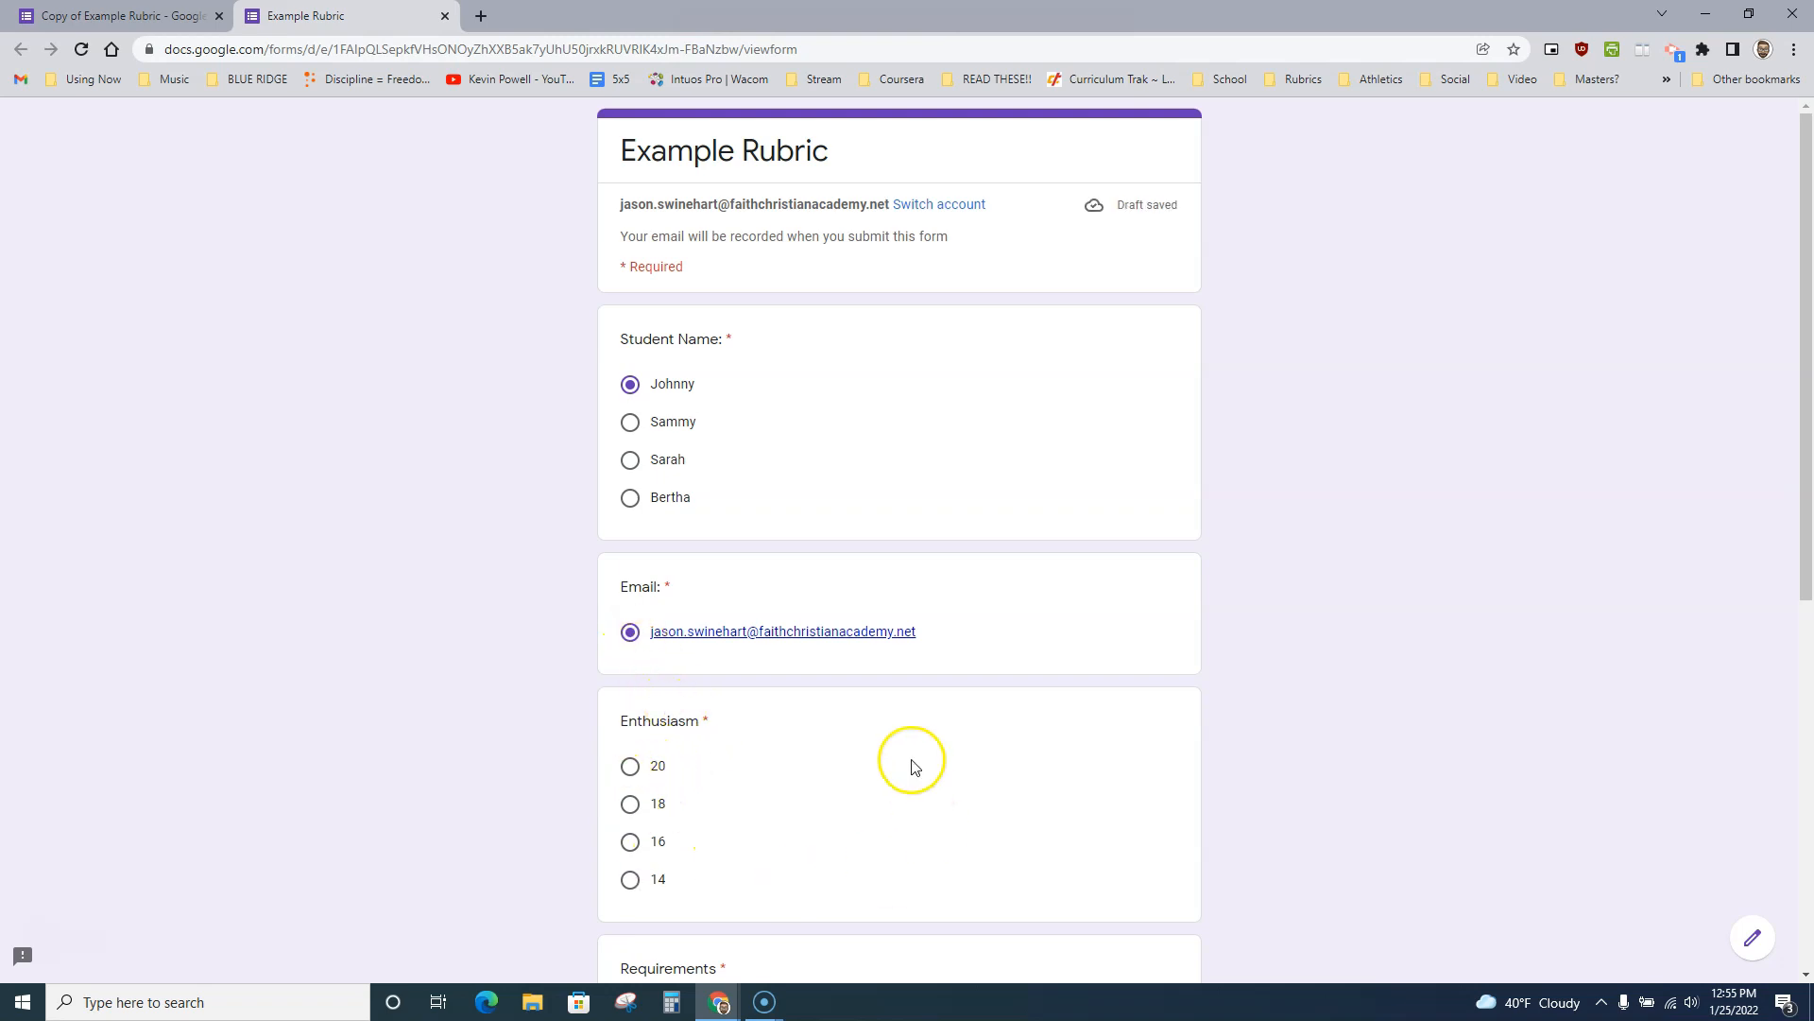
- Score Enthusiasm as 18 and Requirements as 10 in the previewed form
{"action": "scroll", "coordinate": [912, 766], "scroll_direction": "down", "scroll_amount": 3}
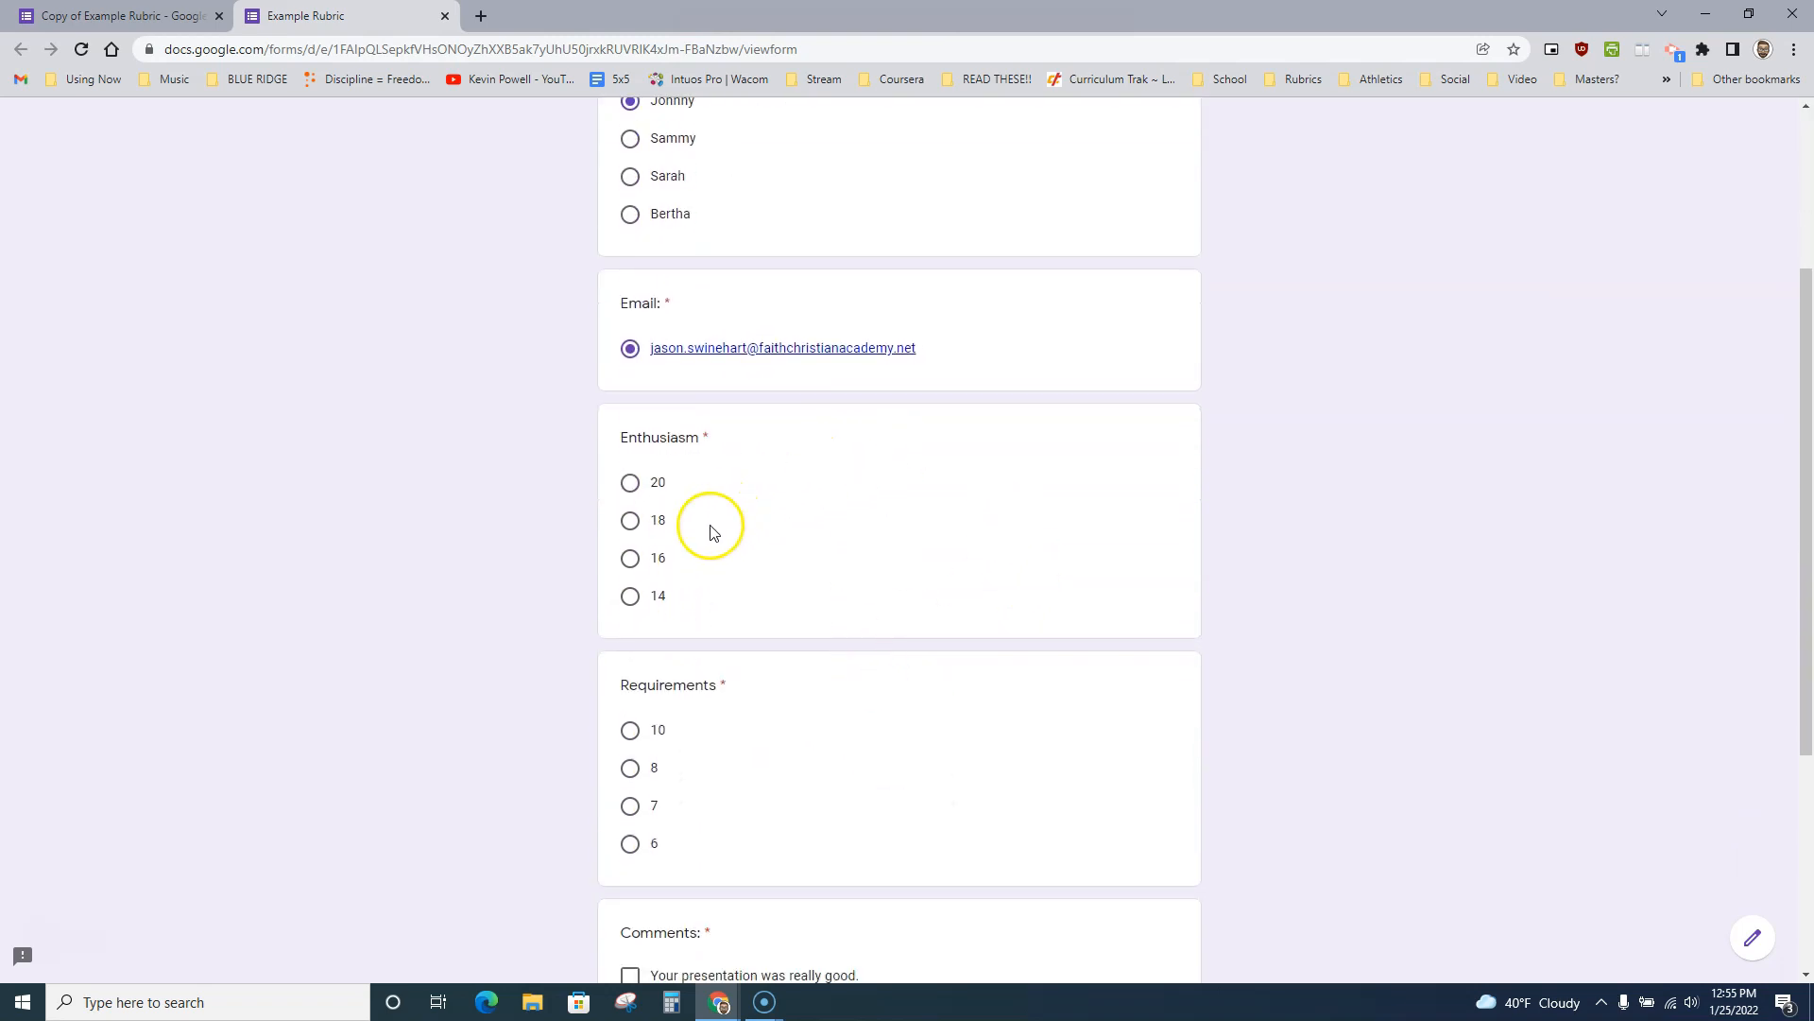
{"action": "left_click", "coordinate": [631, 523]}
{"action": "left_click", "coordinate": [629, 732]}
- Select the comments "You met all the requirements." and "You needed to spend more time working on your presentation."
{"action": "scroll", "coordinate": [727, 678], "scroll_direction": "down", "scroll_amount": 4}
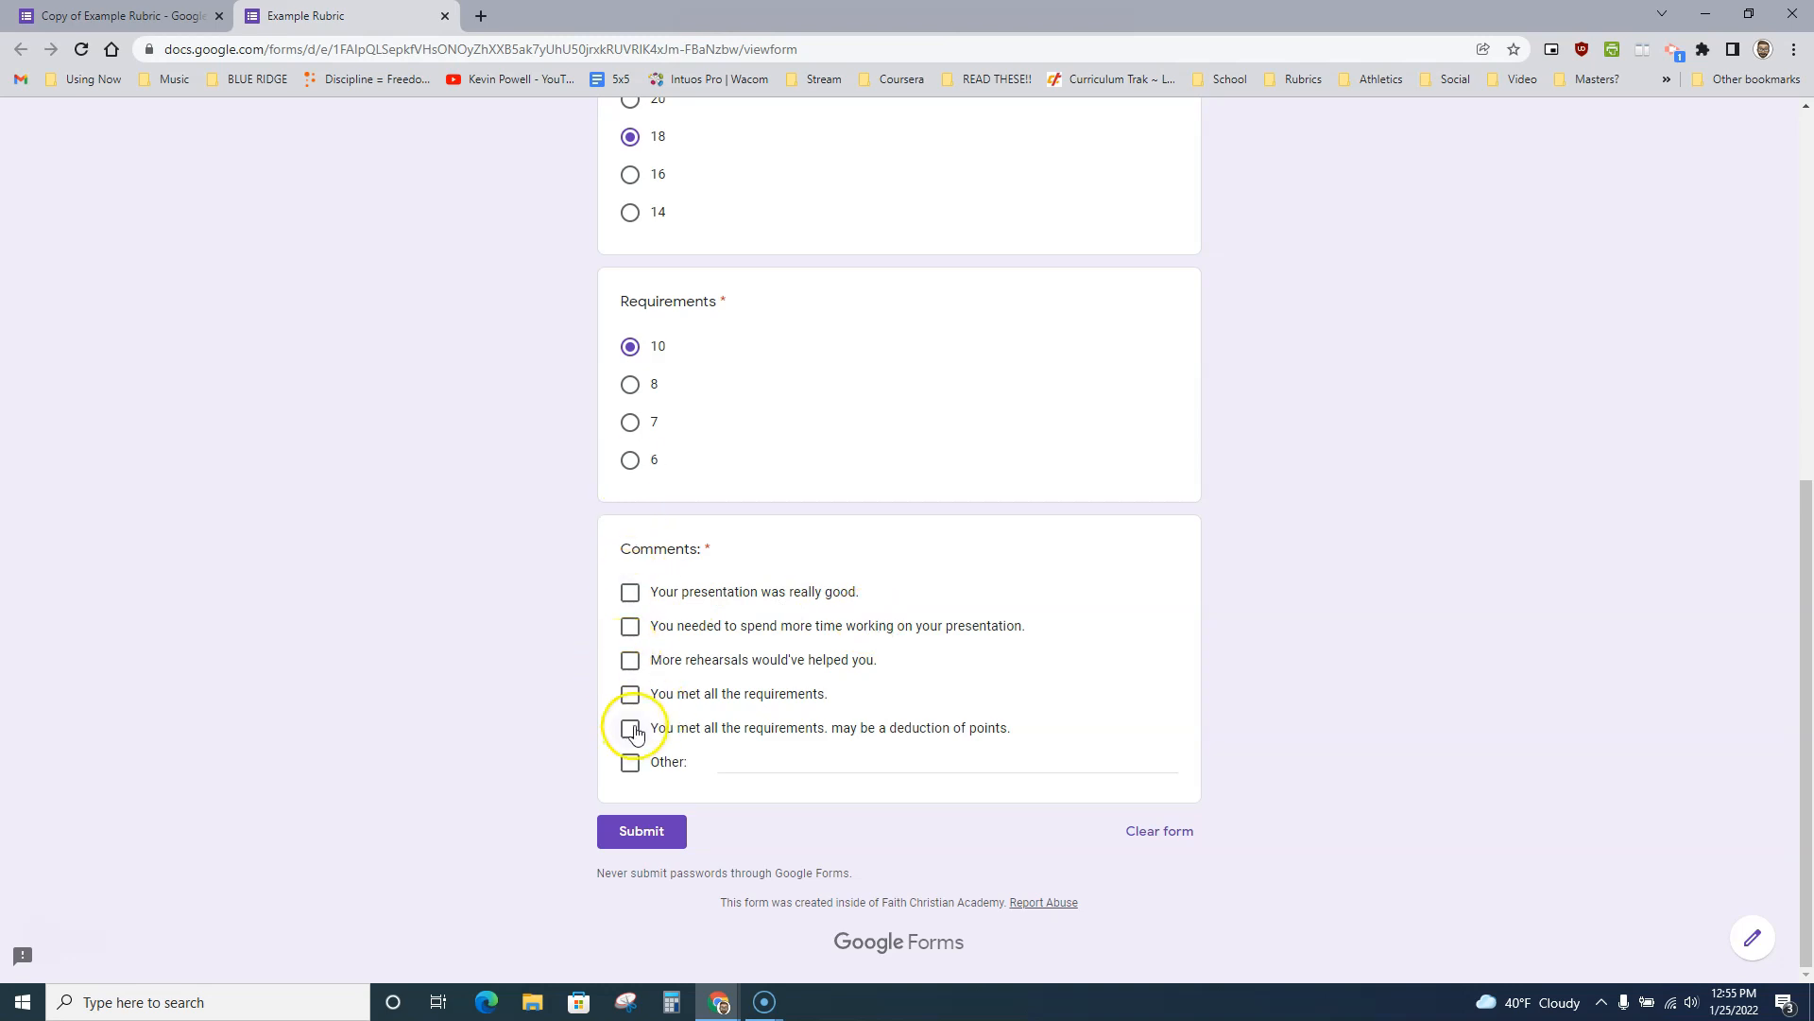
{"action": "left_click", "coordinate": [627, 696]}
{"action": "left_click", "coordinate": [630, 627]}
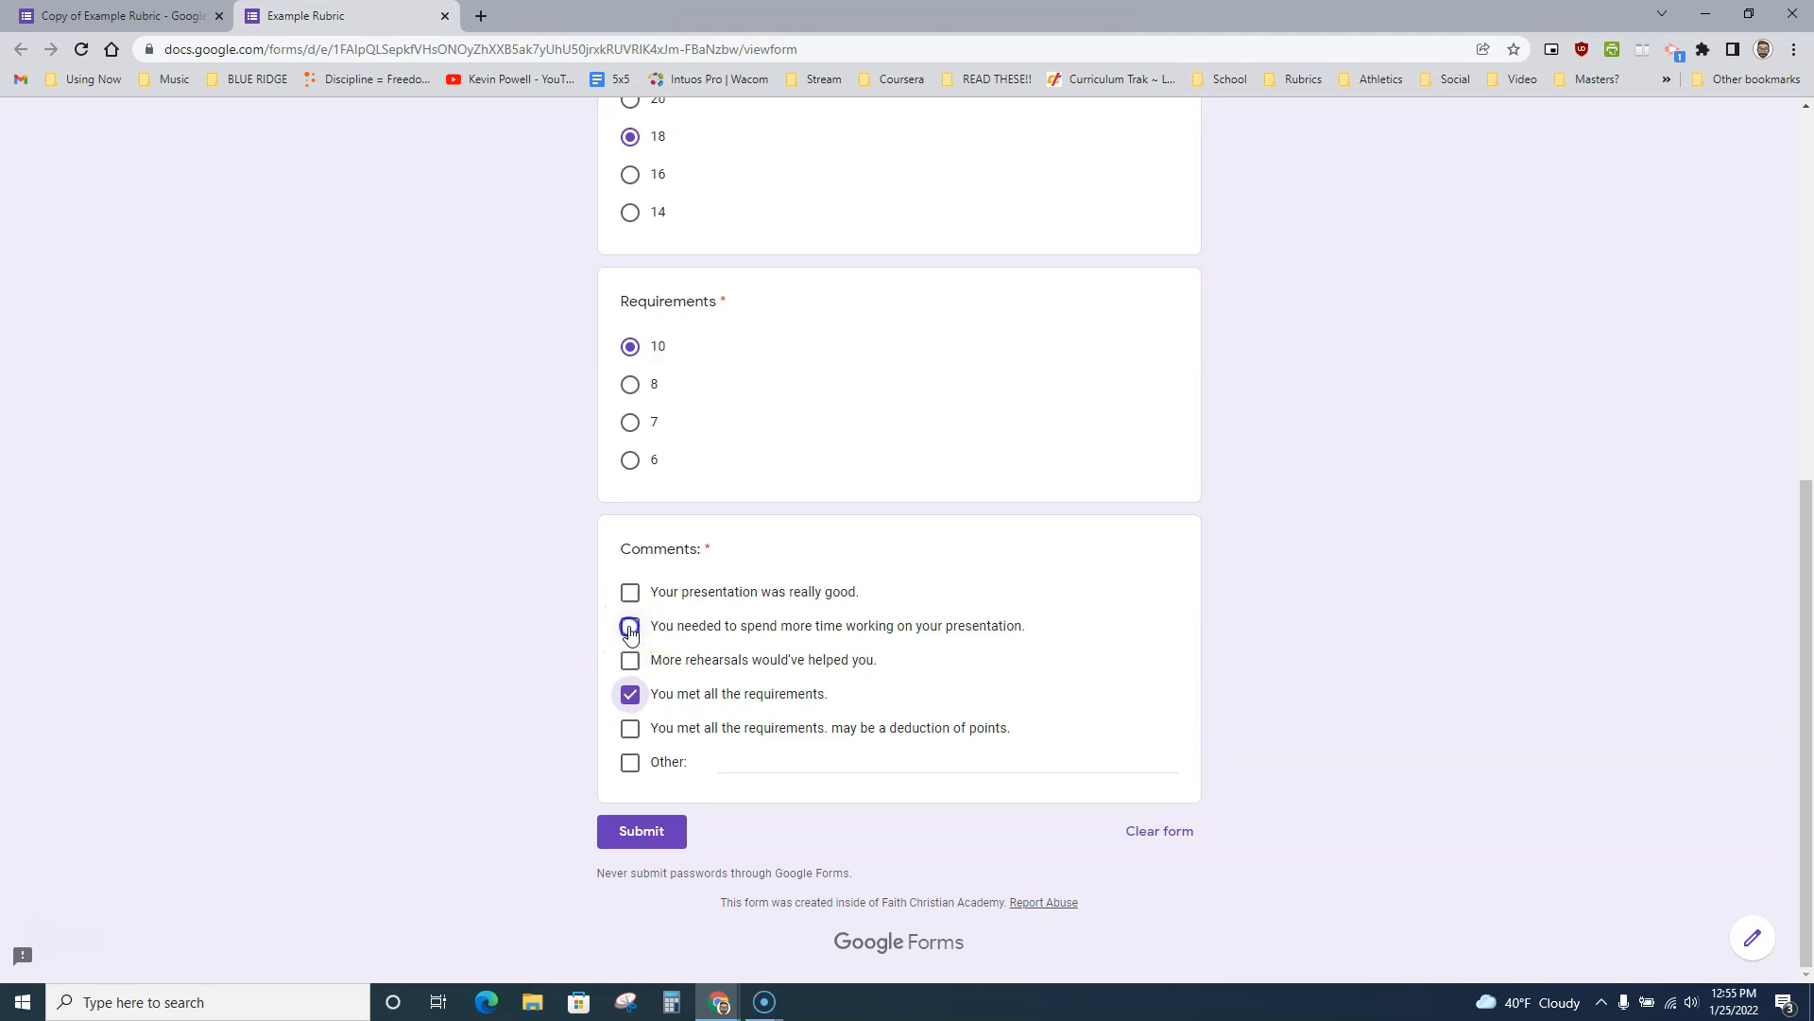
- Enter as the Other comment: "You did a good job with eye contact. Next time, rehearse the words of your script a little more. Keep getting better!"
{"action": "left_click", "coordinate": [628, 766]}
{"action": "left_click", "coordinate": [737, 764]}
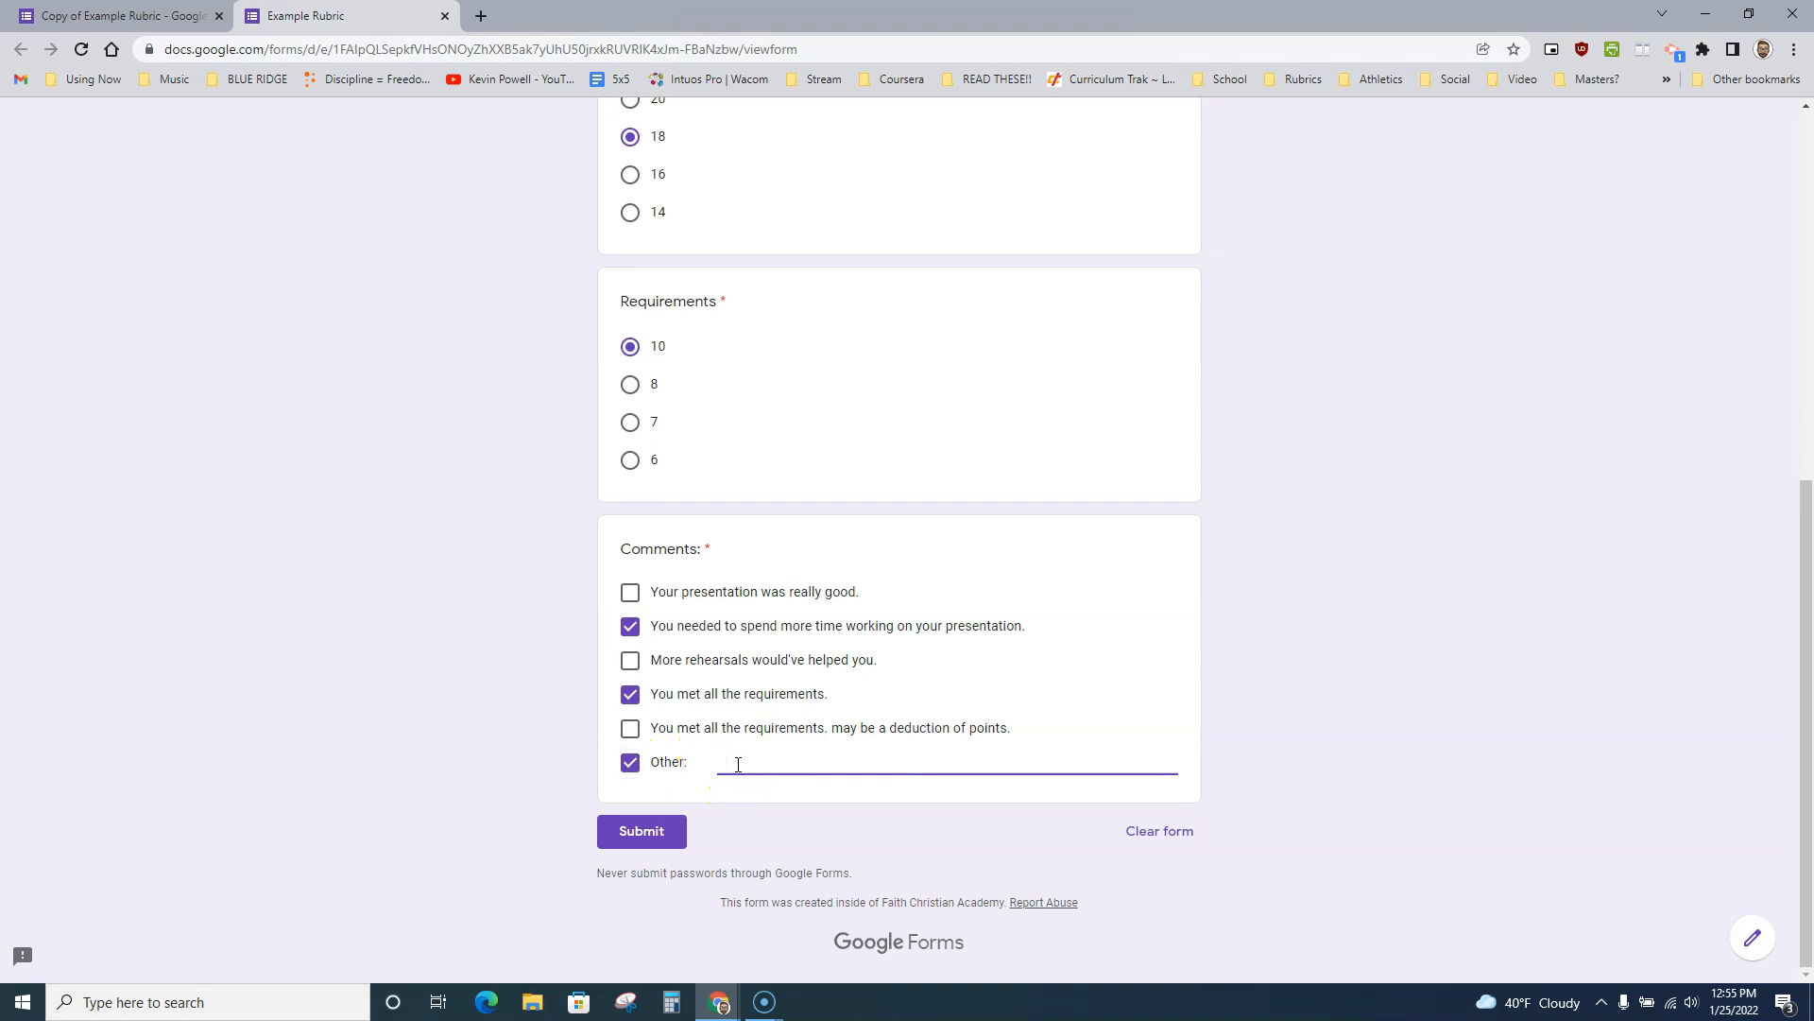
{"action": "type", "text": "You did a good job with eye contact.  Next time, rehearse the words of your script a little"}
{"action": "type", "text": " more. Keep getting better!"}
{"action": "left_click", "coordinate": [1155, 799]}
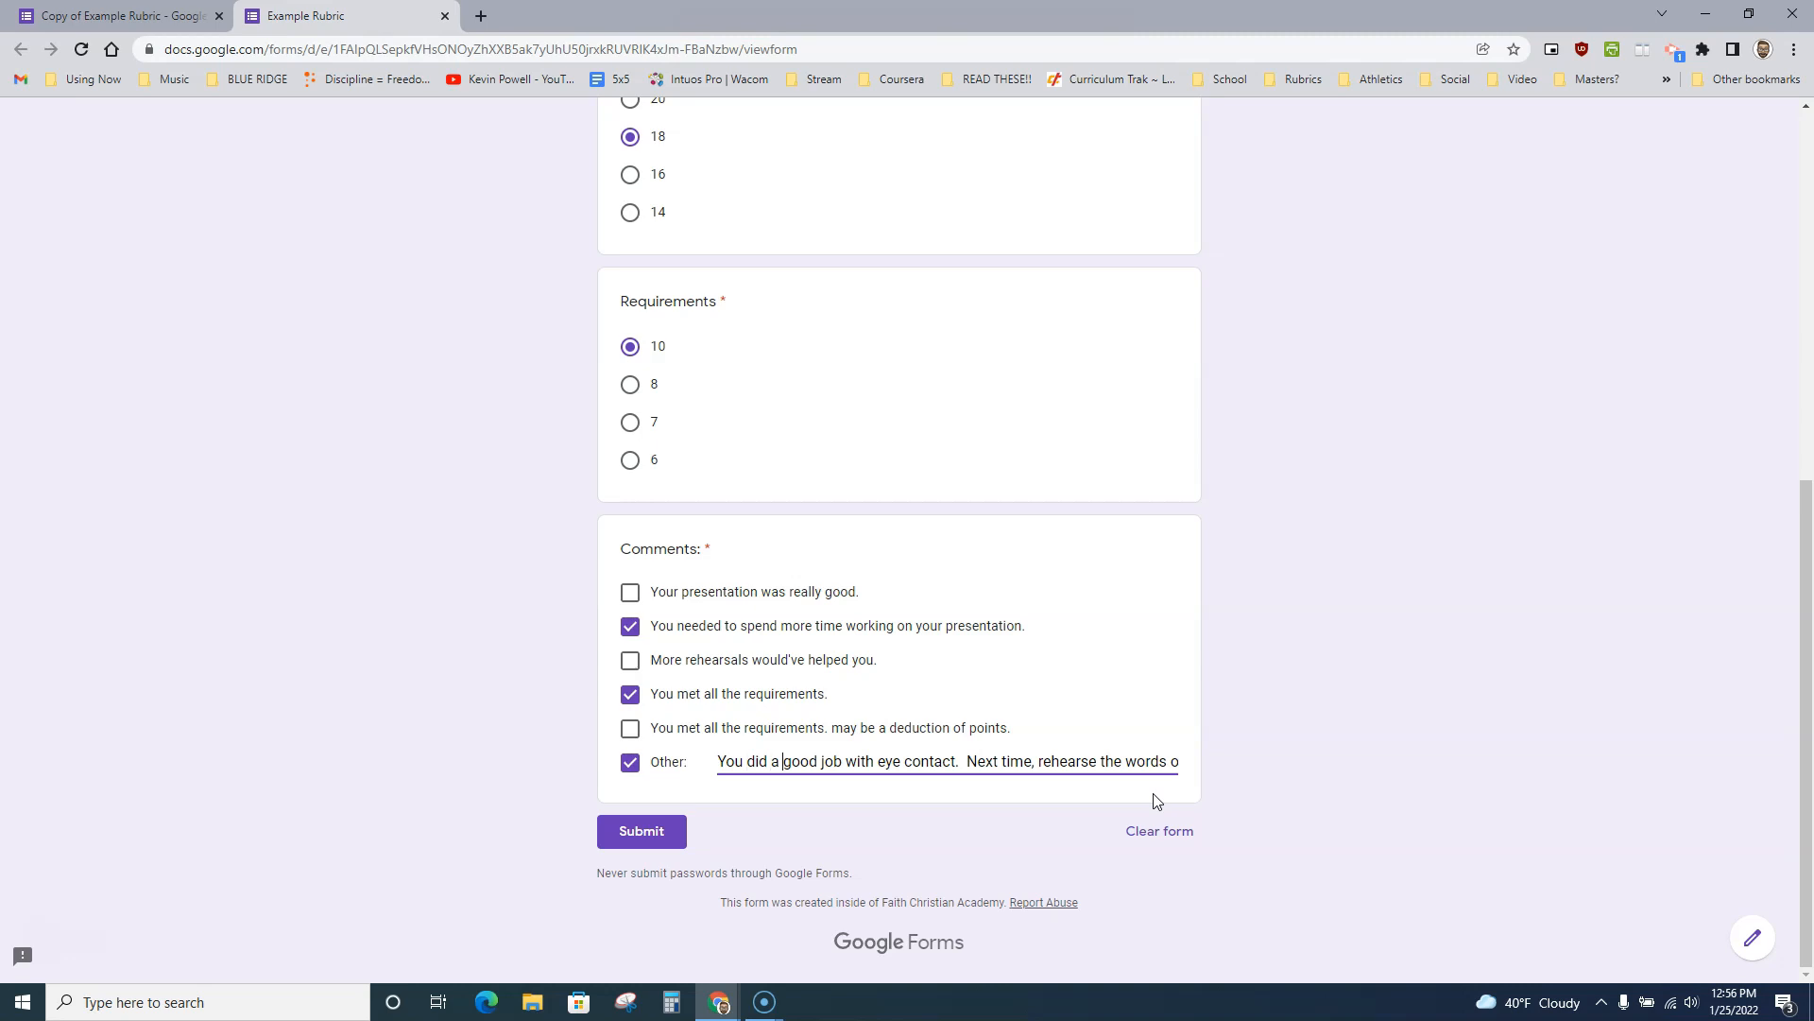
- Check the Other comment through to its end and submit the completed rubric response
{"action": "key", "text": "Right"}
{"action": "key", "text": "Right"}
{"action": "key", "text": "Right"}
{"action": "key", "text": "Right"}
{"action": "key", "text": "Right"}
{"action": "key", "text": "Right"}
{"action": "key", "text": "Right"}
{"action": "key", "text": "Right"}
{"action": "key", "text": "Right"}
{"action": "key", "text": "Right"}
{"action": "key", "text": "Right"}
{"action": "key", "text": "Right"}
{"action": "key", "text": "Right"}
{"action": "key", "text": "Right"}
{"action": "key", "text": "Right"}
{"action": "key", "text": "Right"}
{"action": "key", "text": "Right"}
{"action": "key", "text": "Right"}
{"action": "key", "text": "Right"}
{"action": "key", "text": "Right"}
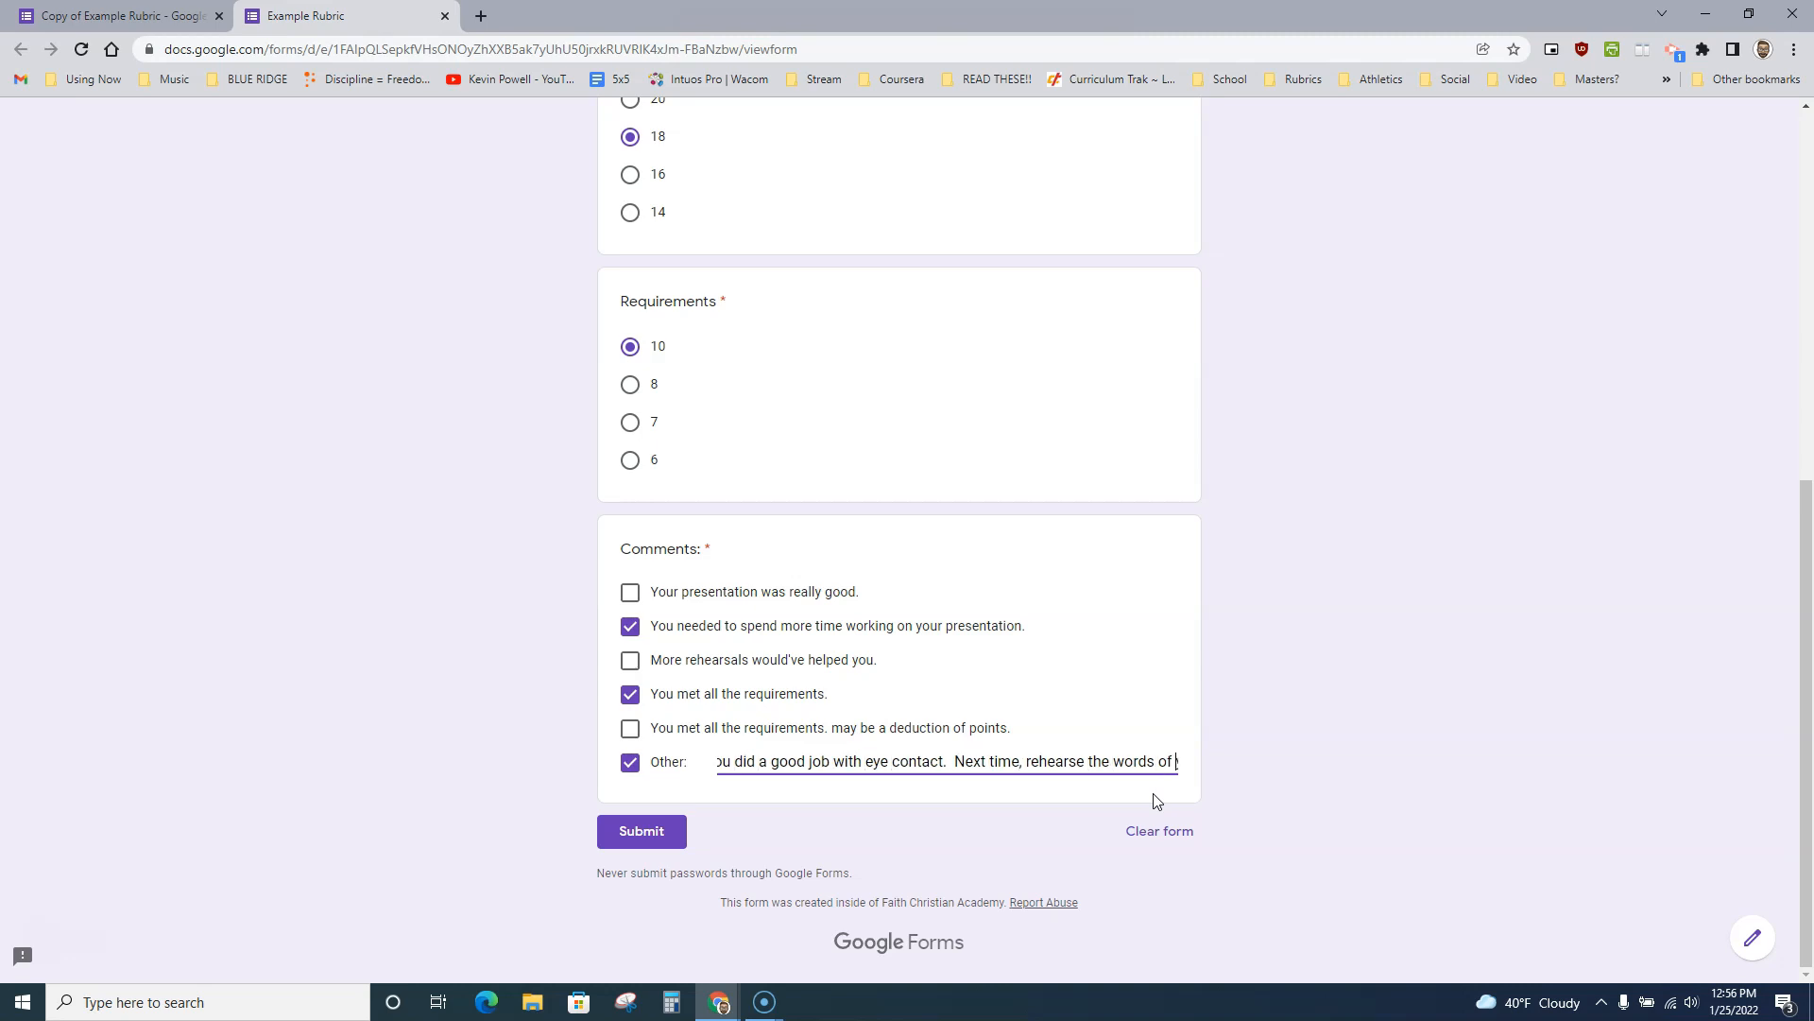
{"action": "key", "text": "Right"}
{"action": "key", "text": "Right"}
{"action": "key", "text": "Right"}
{"action": "key", "text": "Right"}
{"action": "key", "text": "Right"}
{"action": "key", "text": "Right"}
{"action": "key", "text": "Right"}
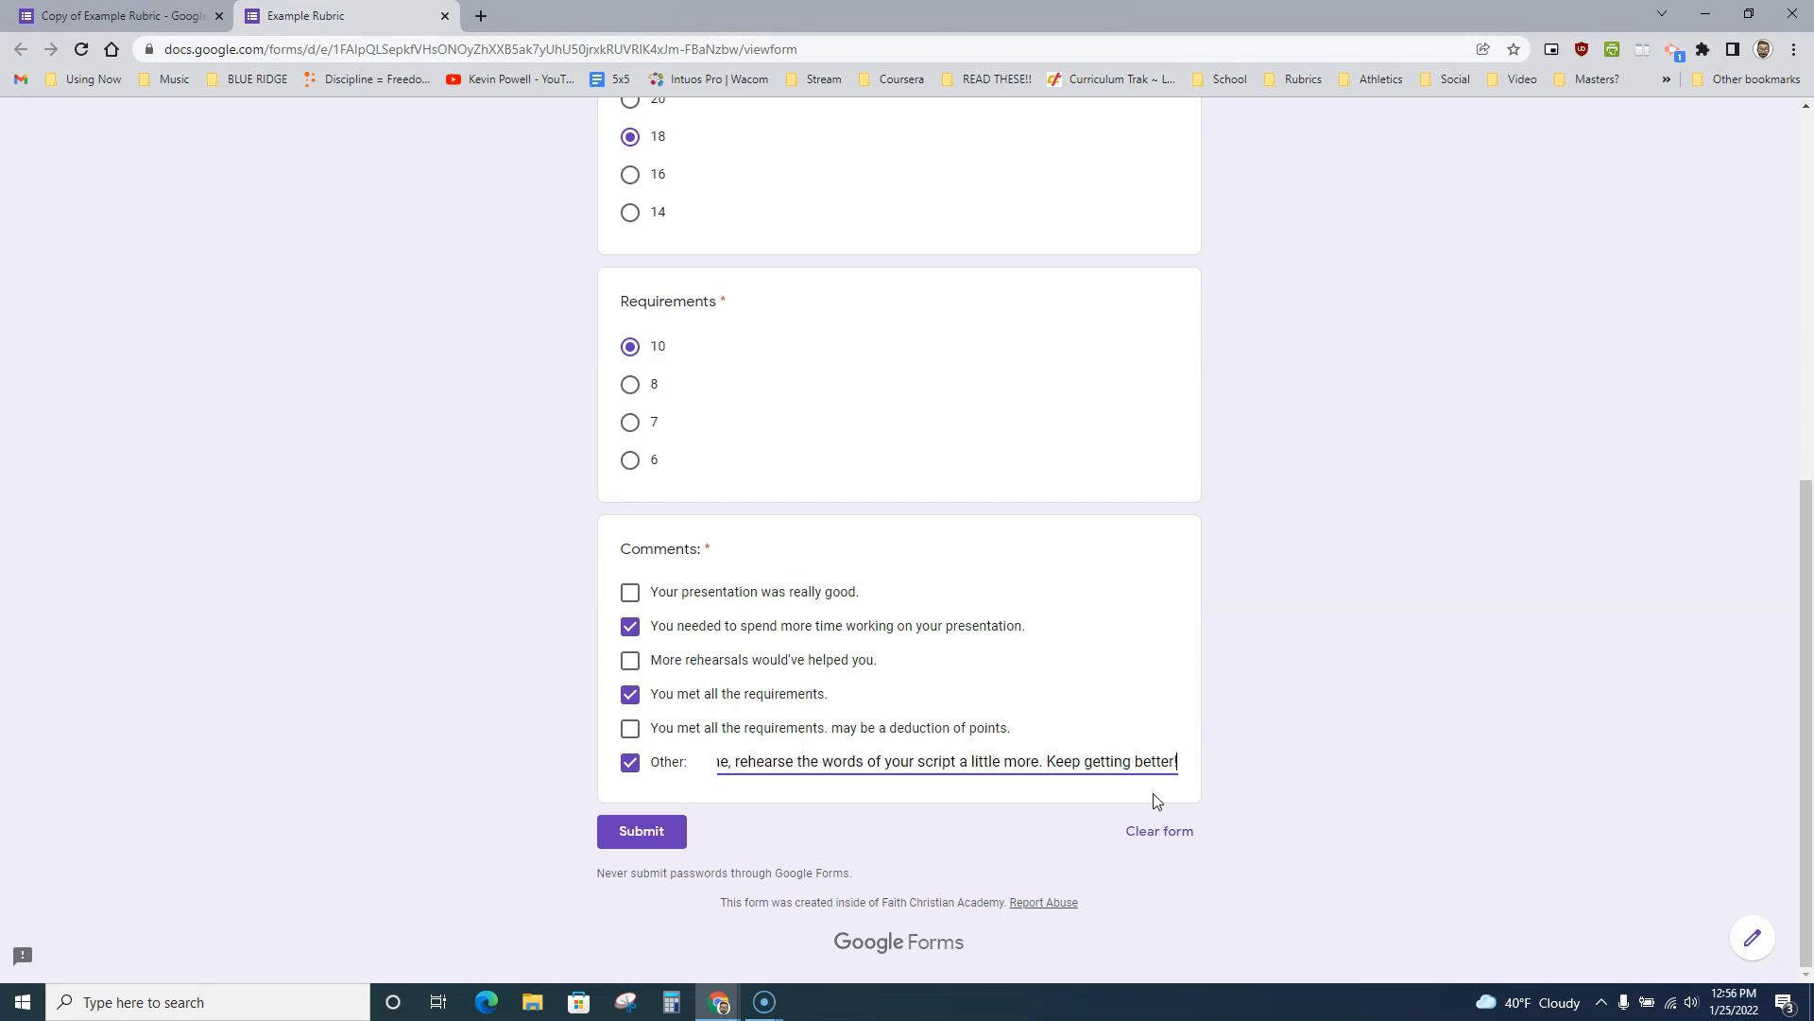
{"action": "left_click", "coordinate": [650, 833]}
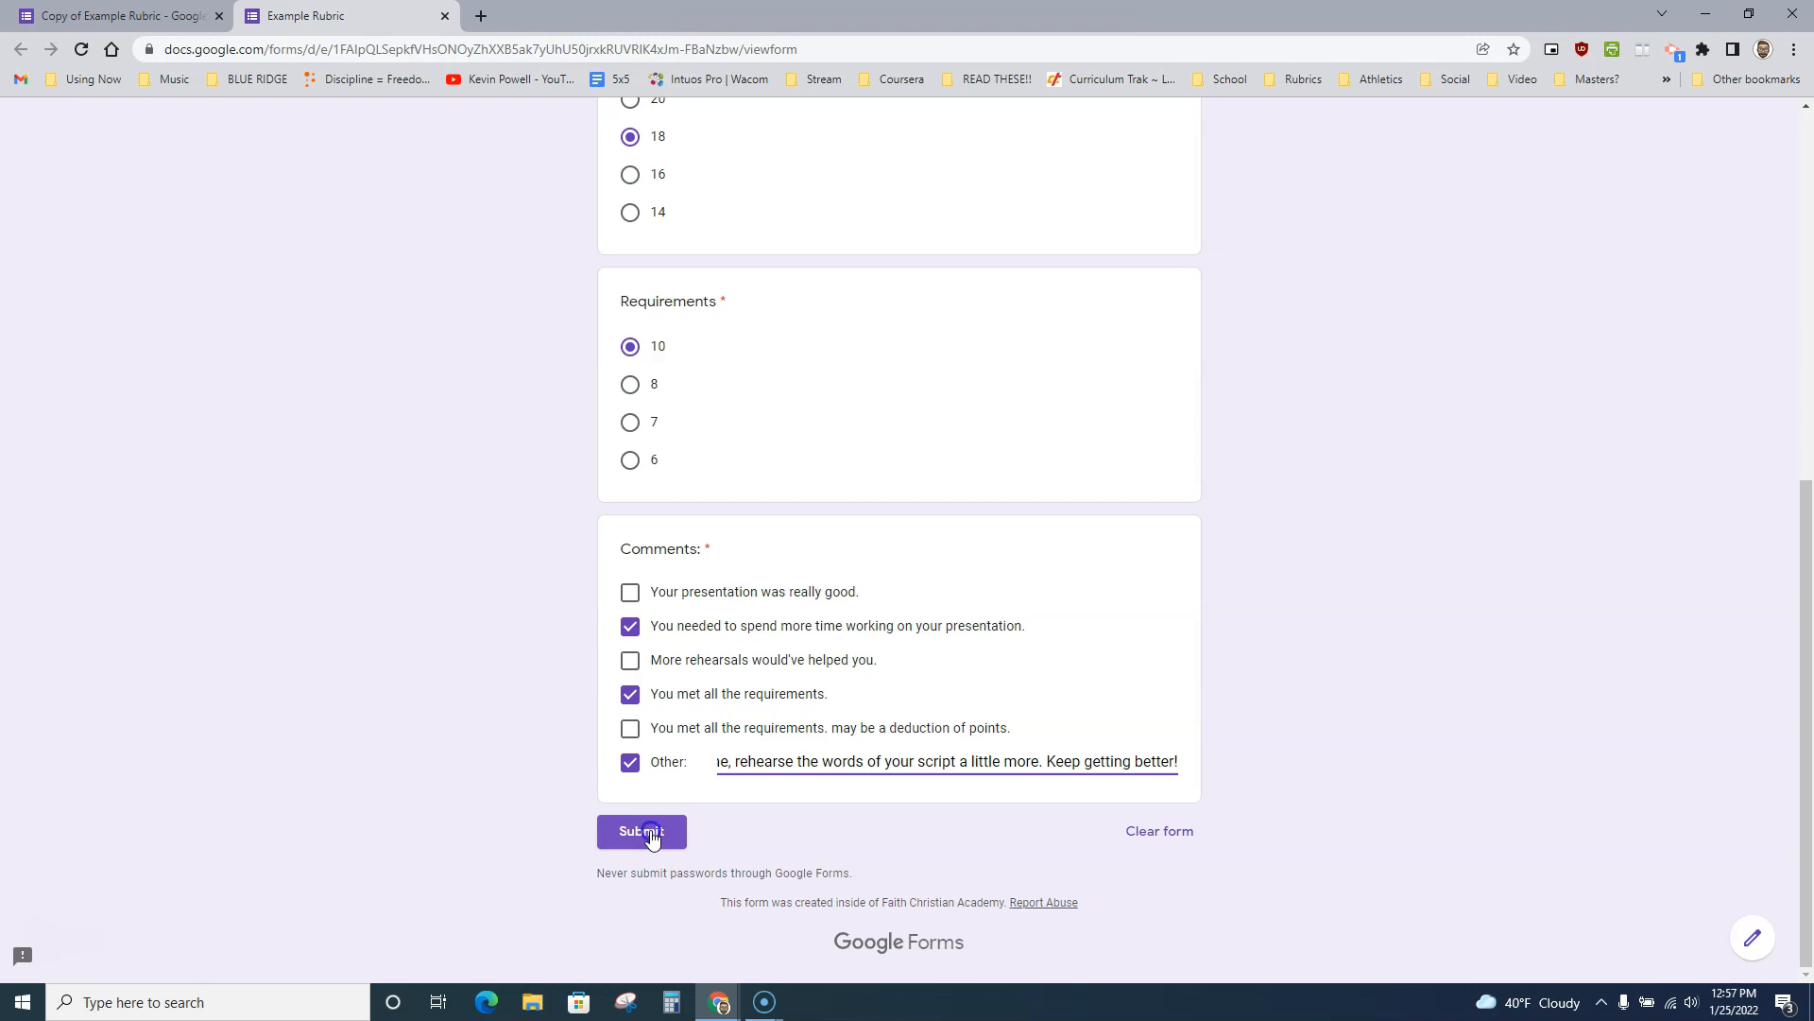
{"action": "left_click", "coordinate": [650, 834]}
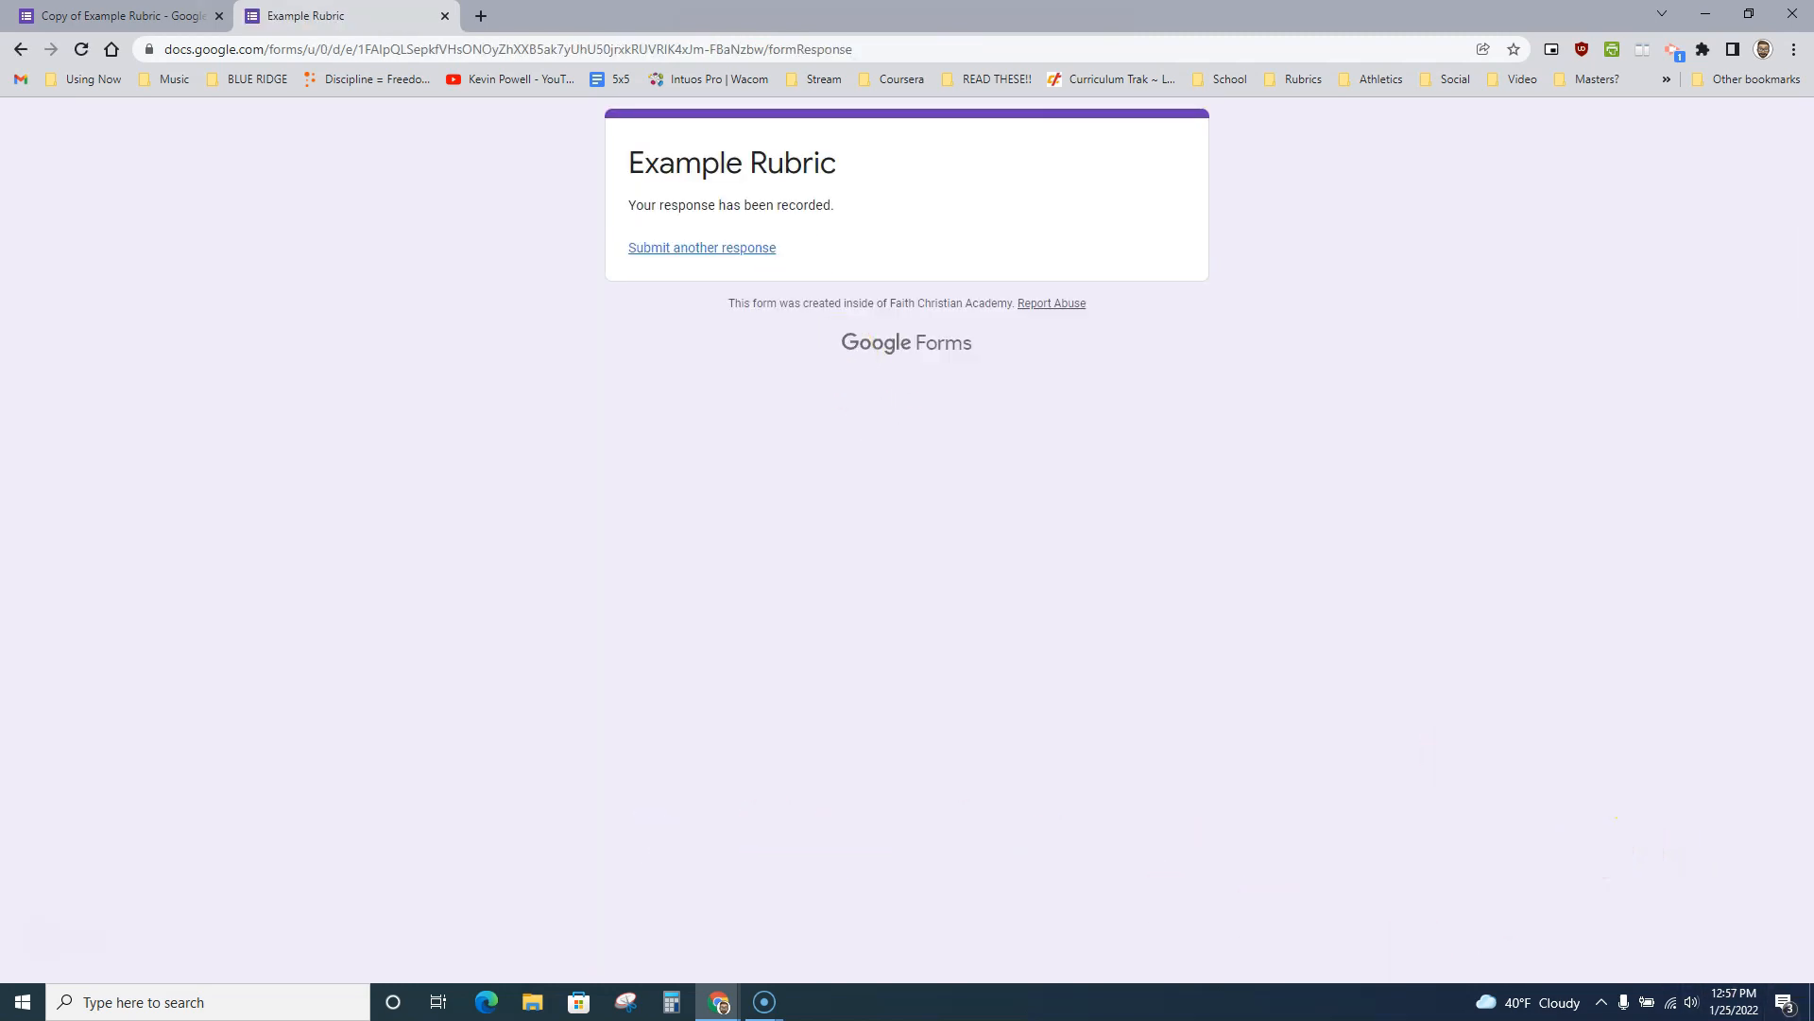
- Return to the form editor's responses and send them to a new spreadsheet named "Copy of Example Rubric (Responses)"
{"action": "left_click", "coordinate": [123, 16]}
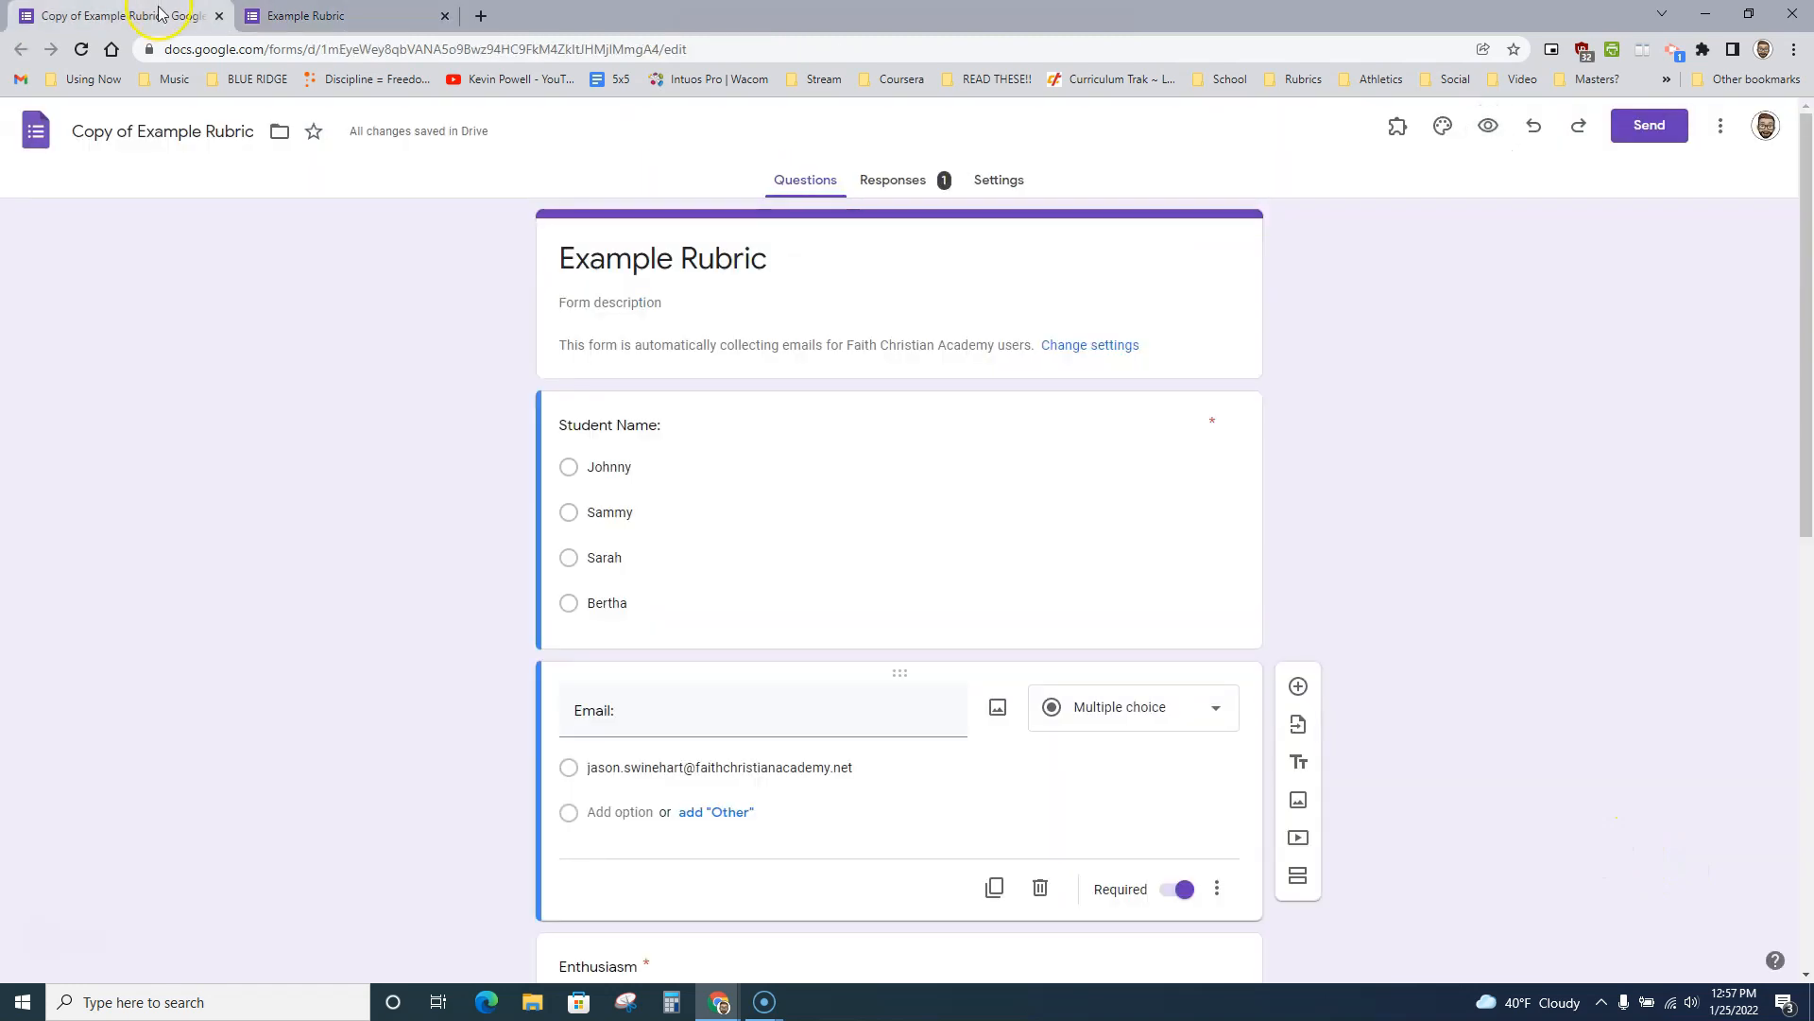
{"action": "left_click", "coordinate": [917, 192]}
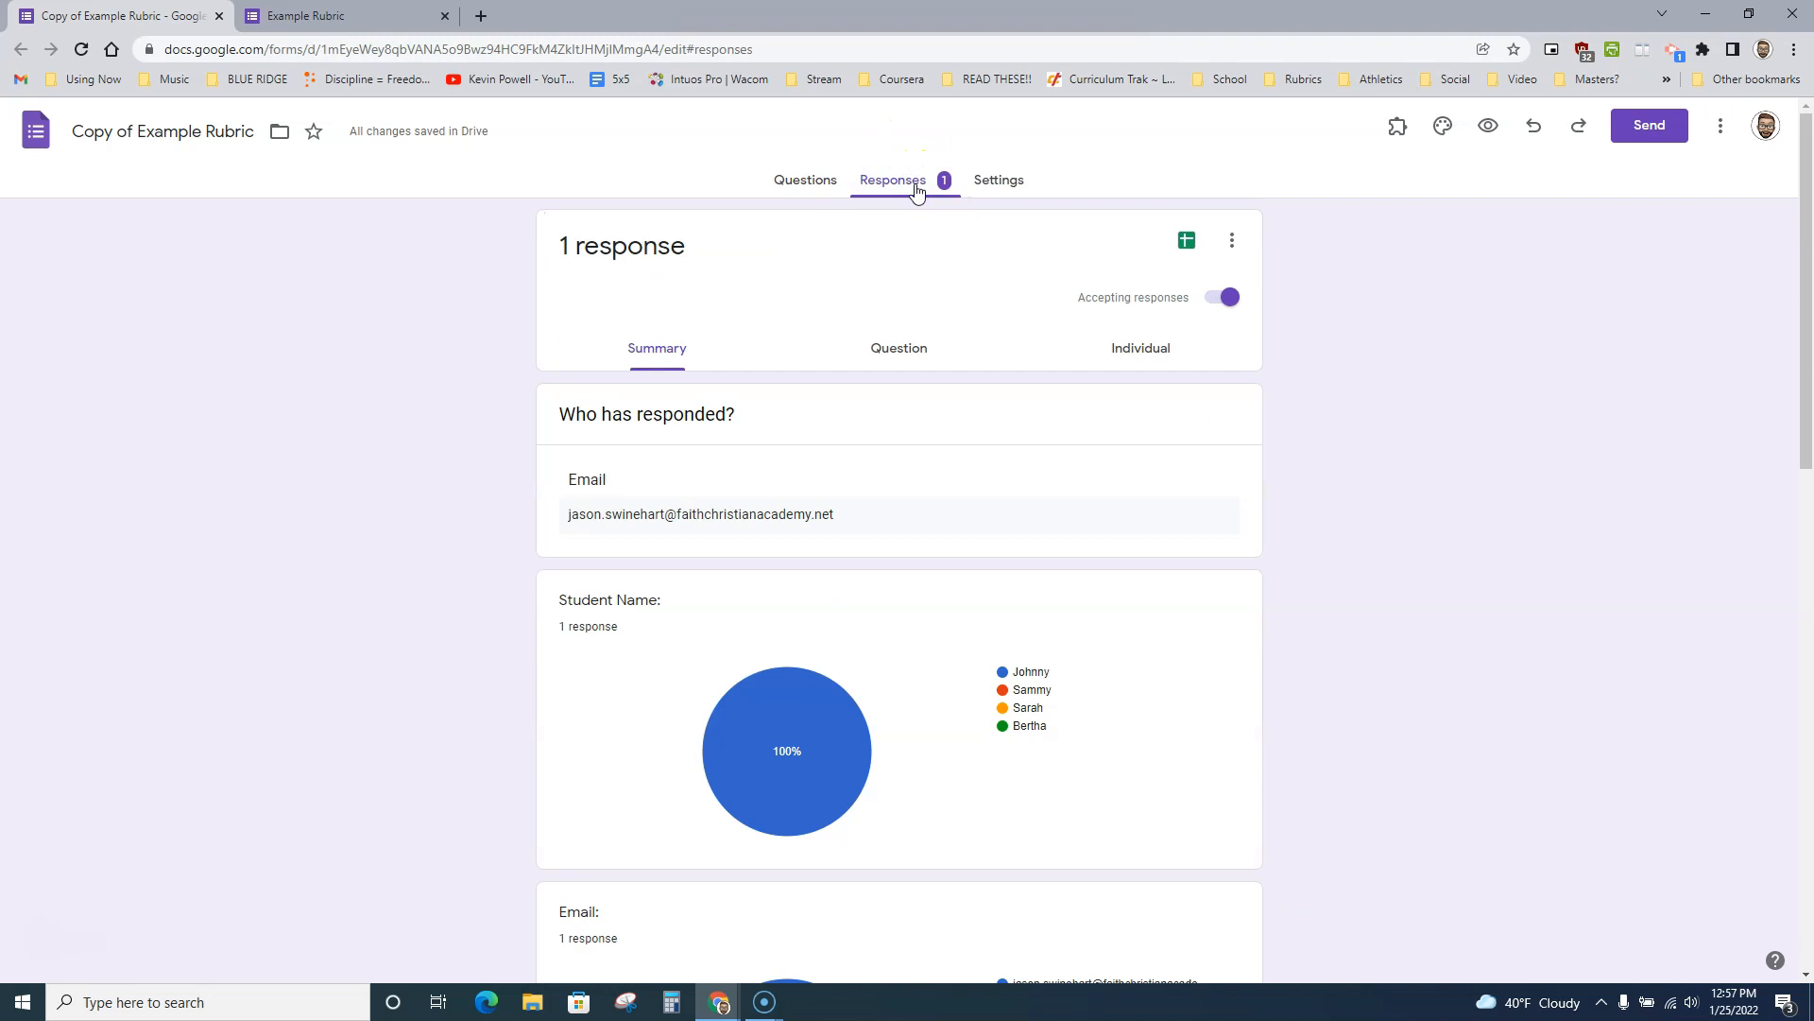
{"action": "left_click", "coordinate": [1181, 242]}
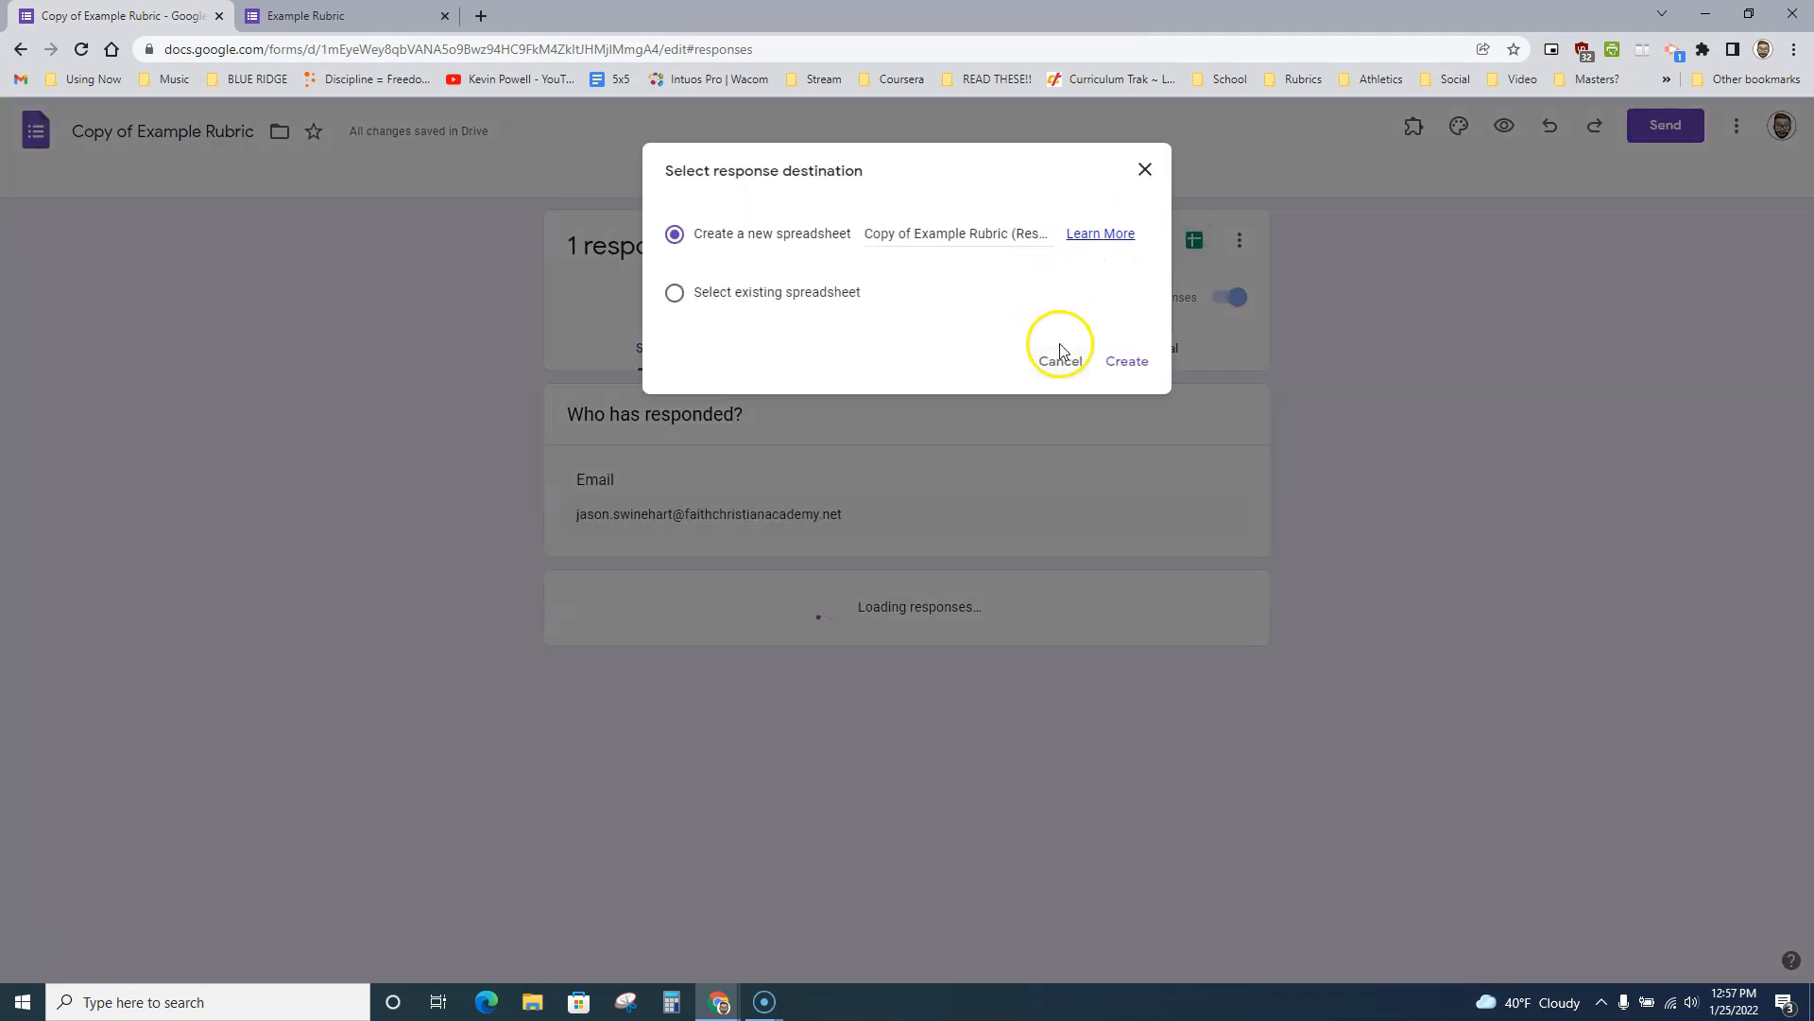
{"action": "left_click", "coordinate": [1130, 371]}
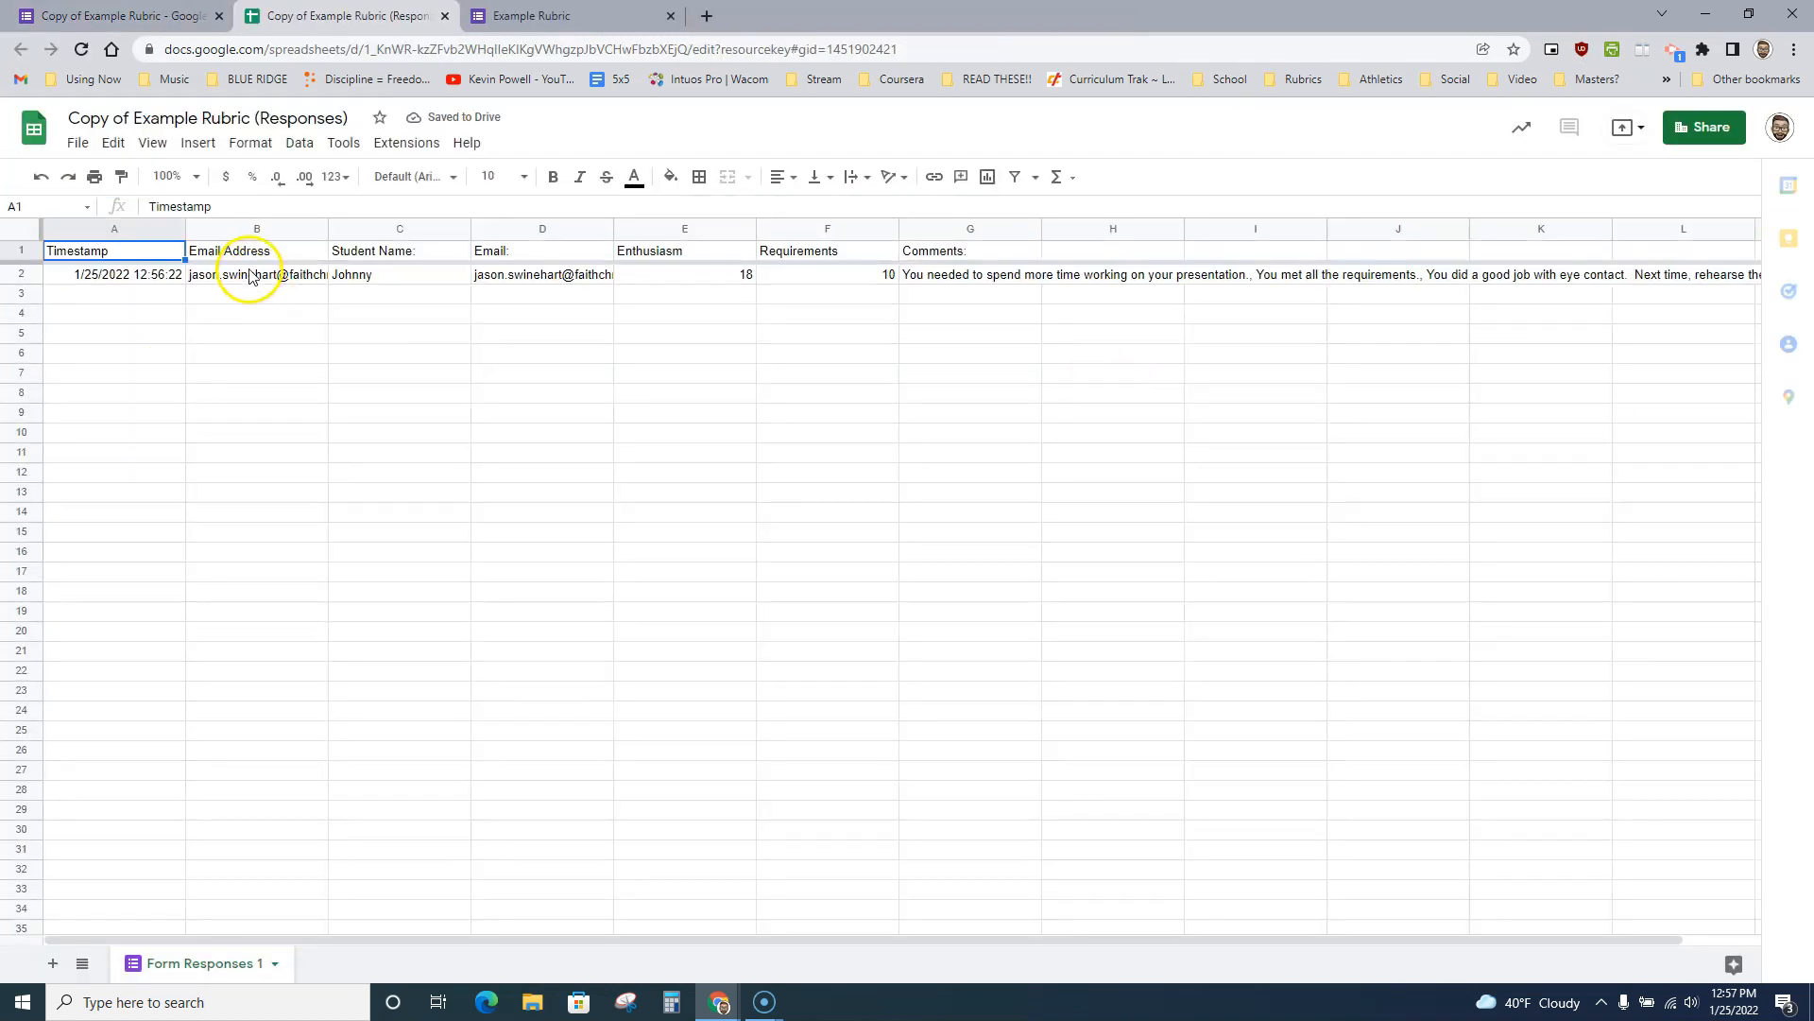
- Examine the recorded emails, student name, Enthusiasm and Requirements scores, and full comment in row 2 of the responses sheet
{"action": "left_click", "coordinate": [251, 274]}
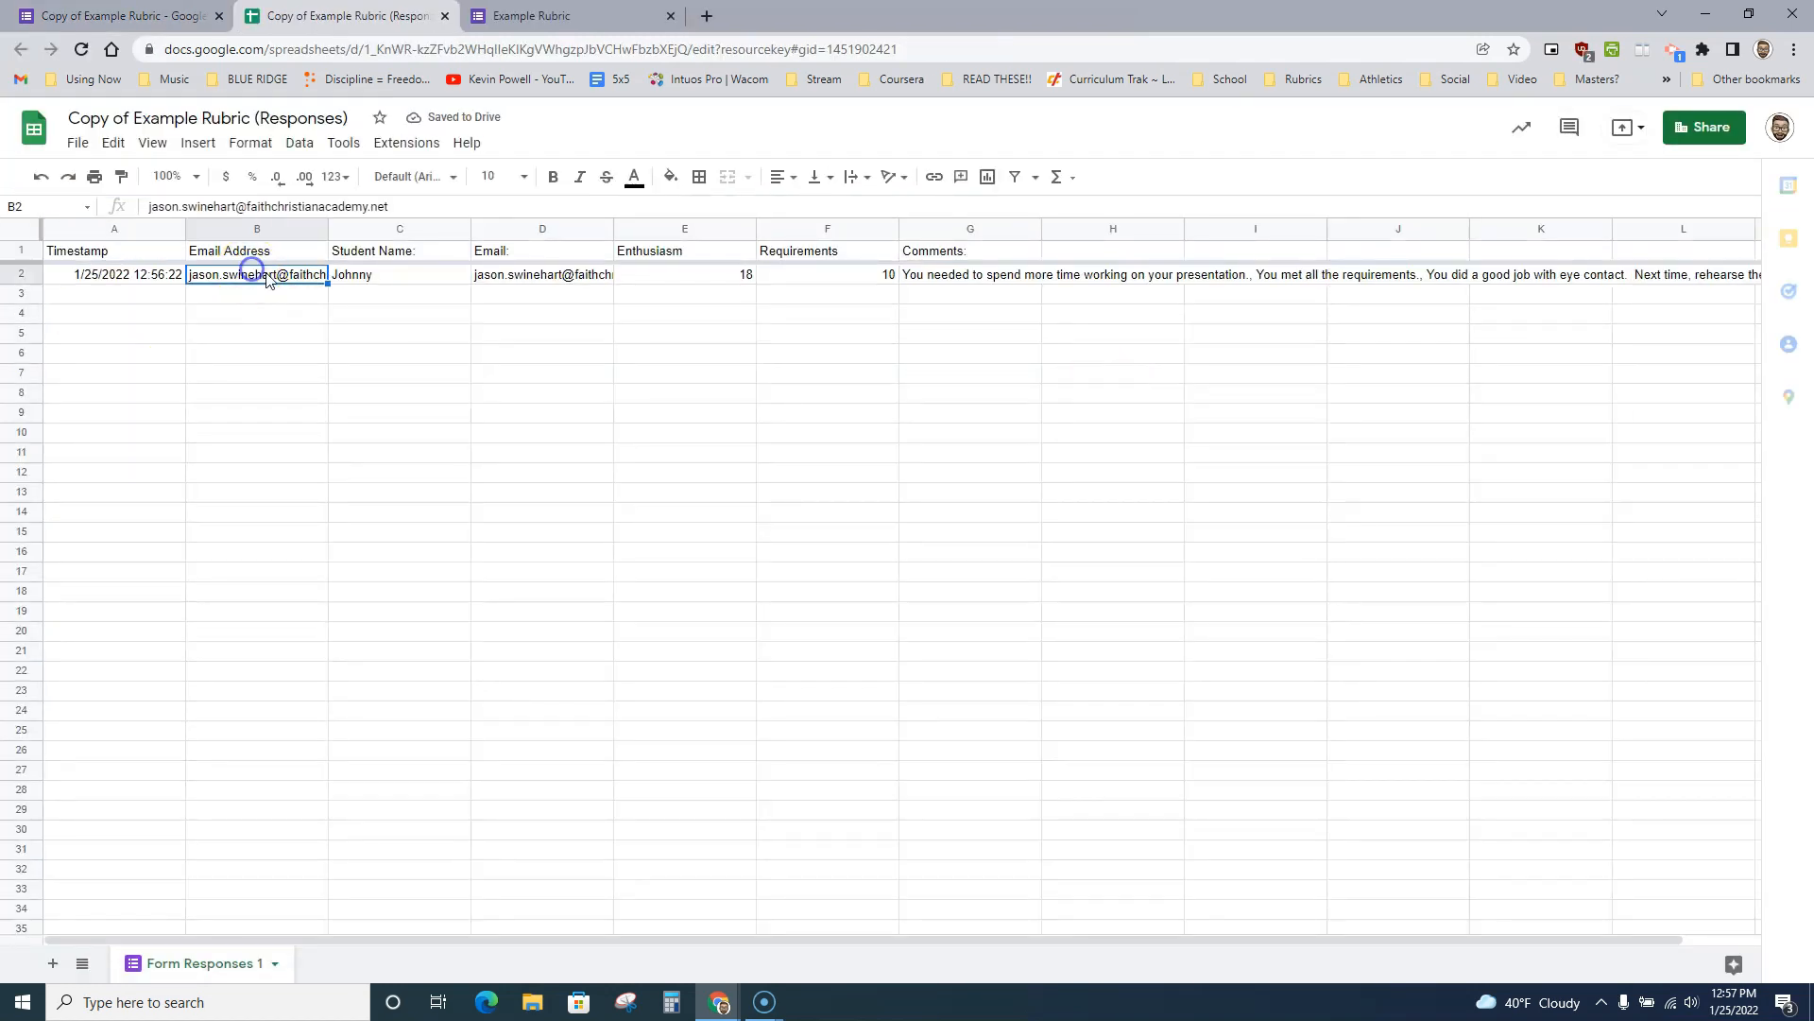
{"action": "left_click", "coordinate": [367, 278]}
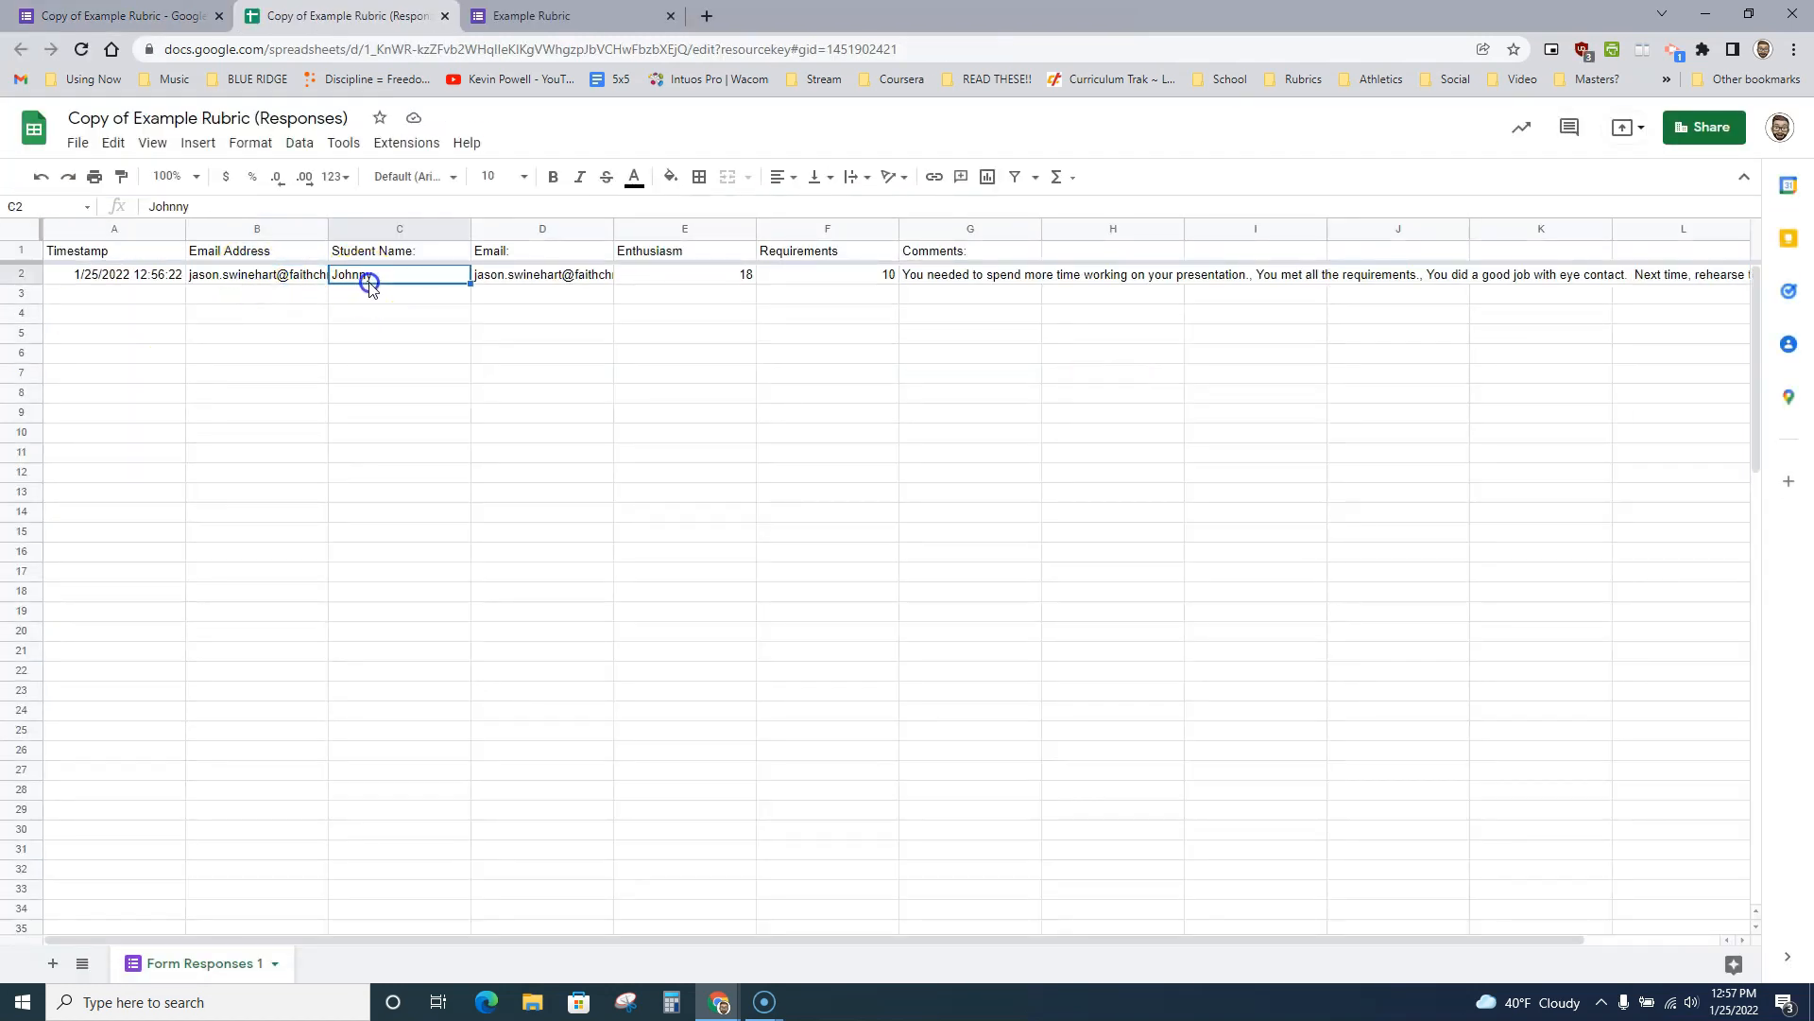
{"action": "left_click", "coordinate": [239, 277]}
{"action": "left_click", "coordinate": [565, 275]}
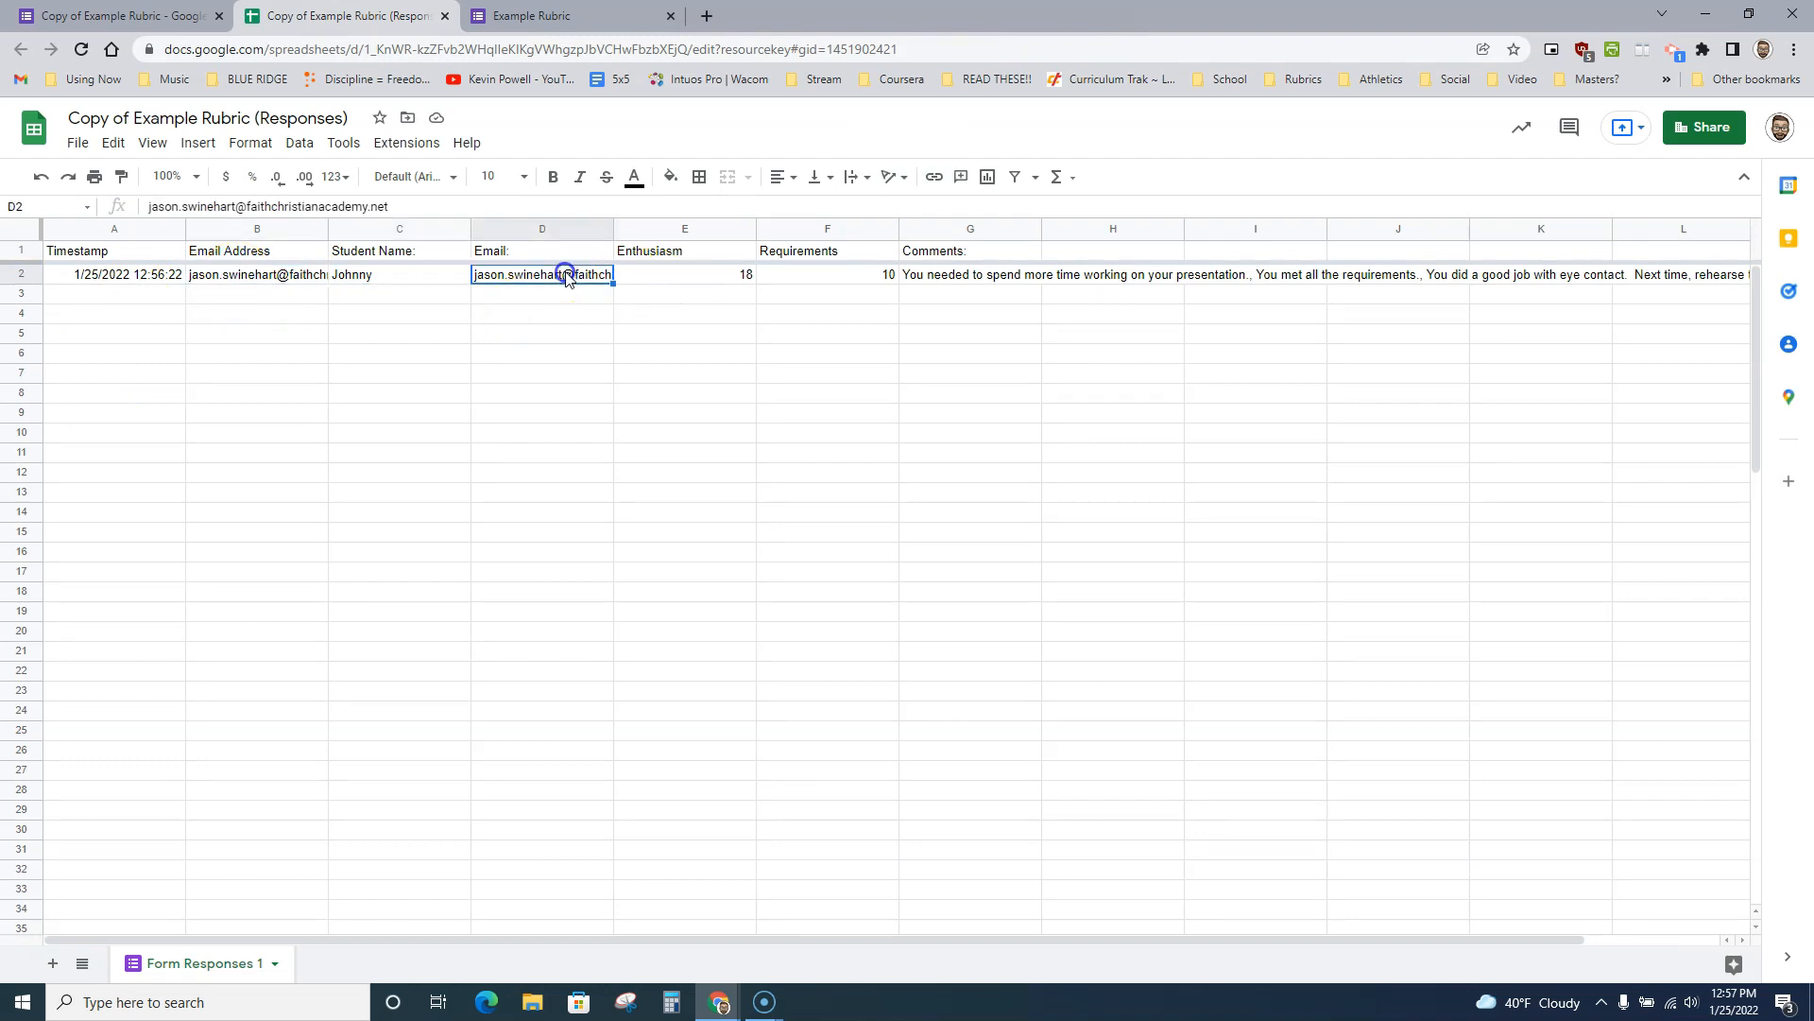
{"action": "left_click", "coordinate": [700, 278]}
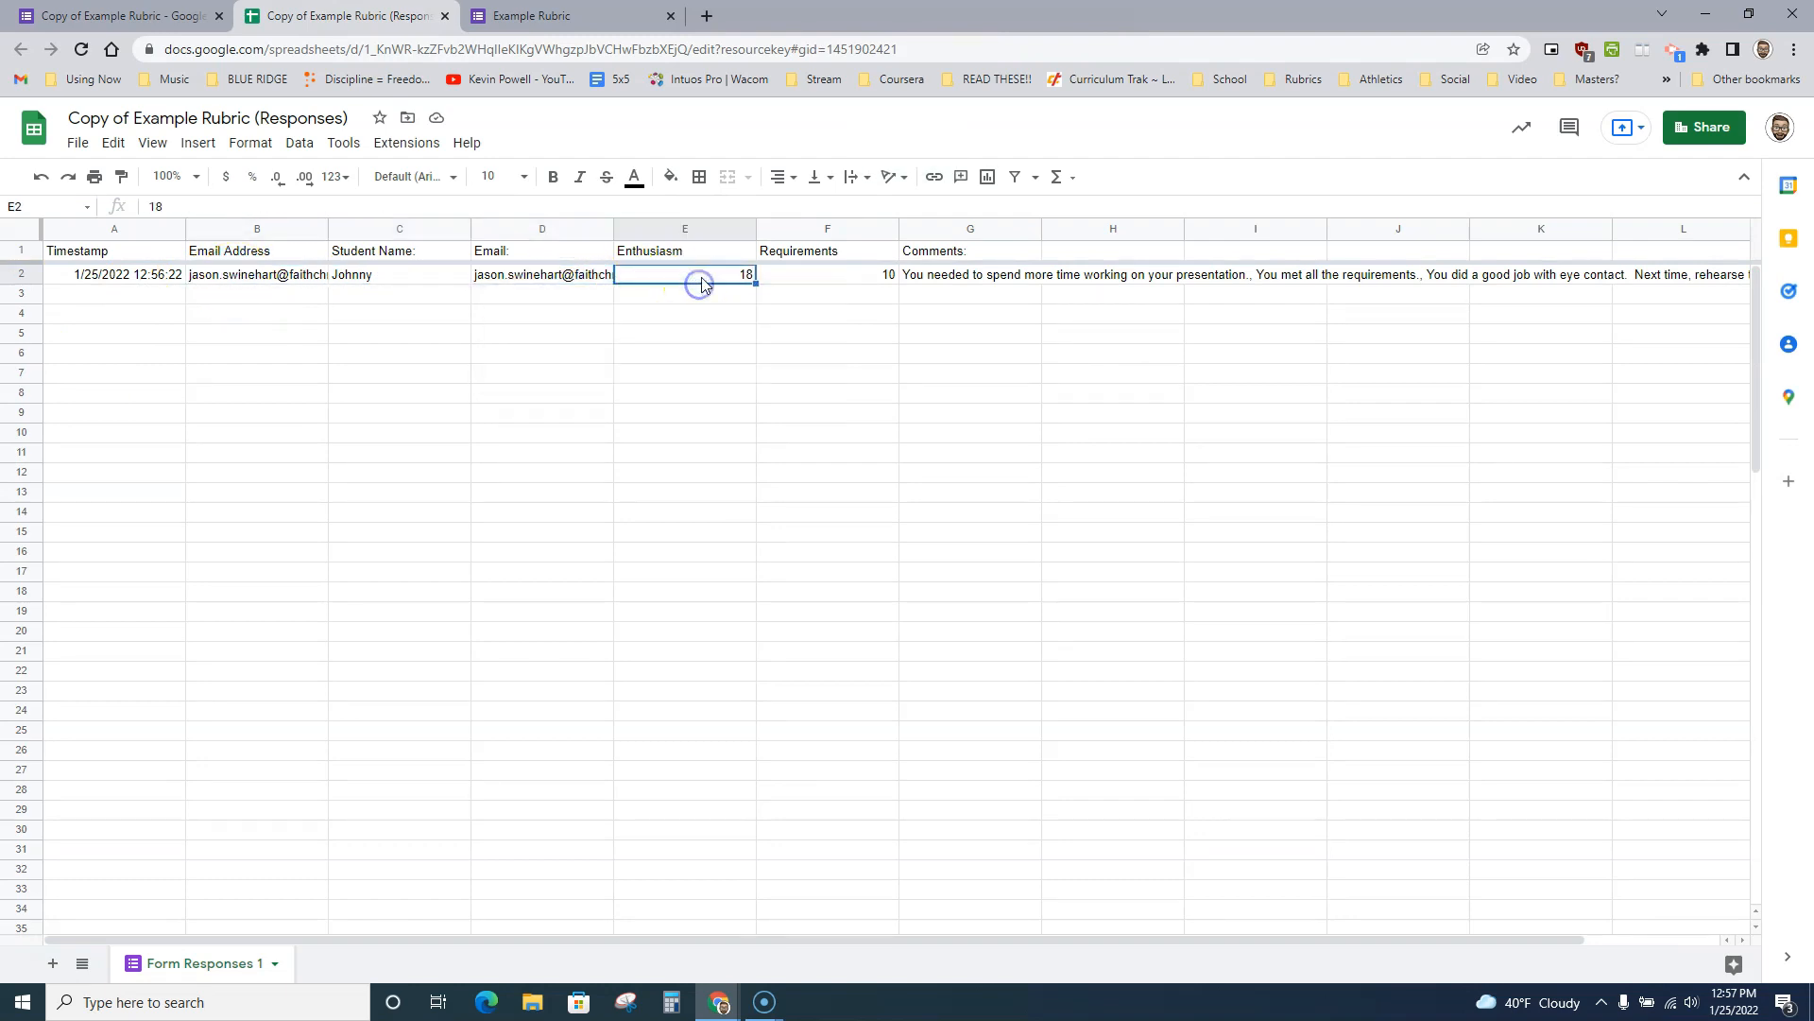
{"action": "key", "text": "Right"}
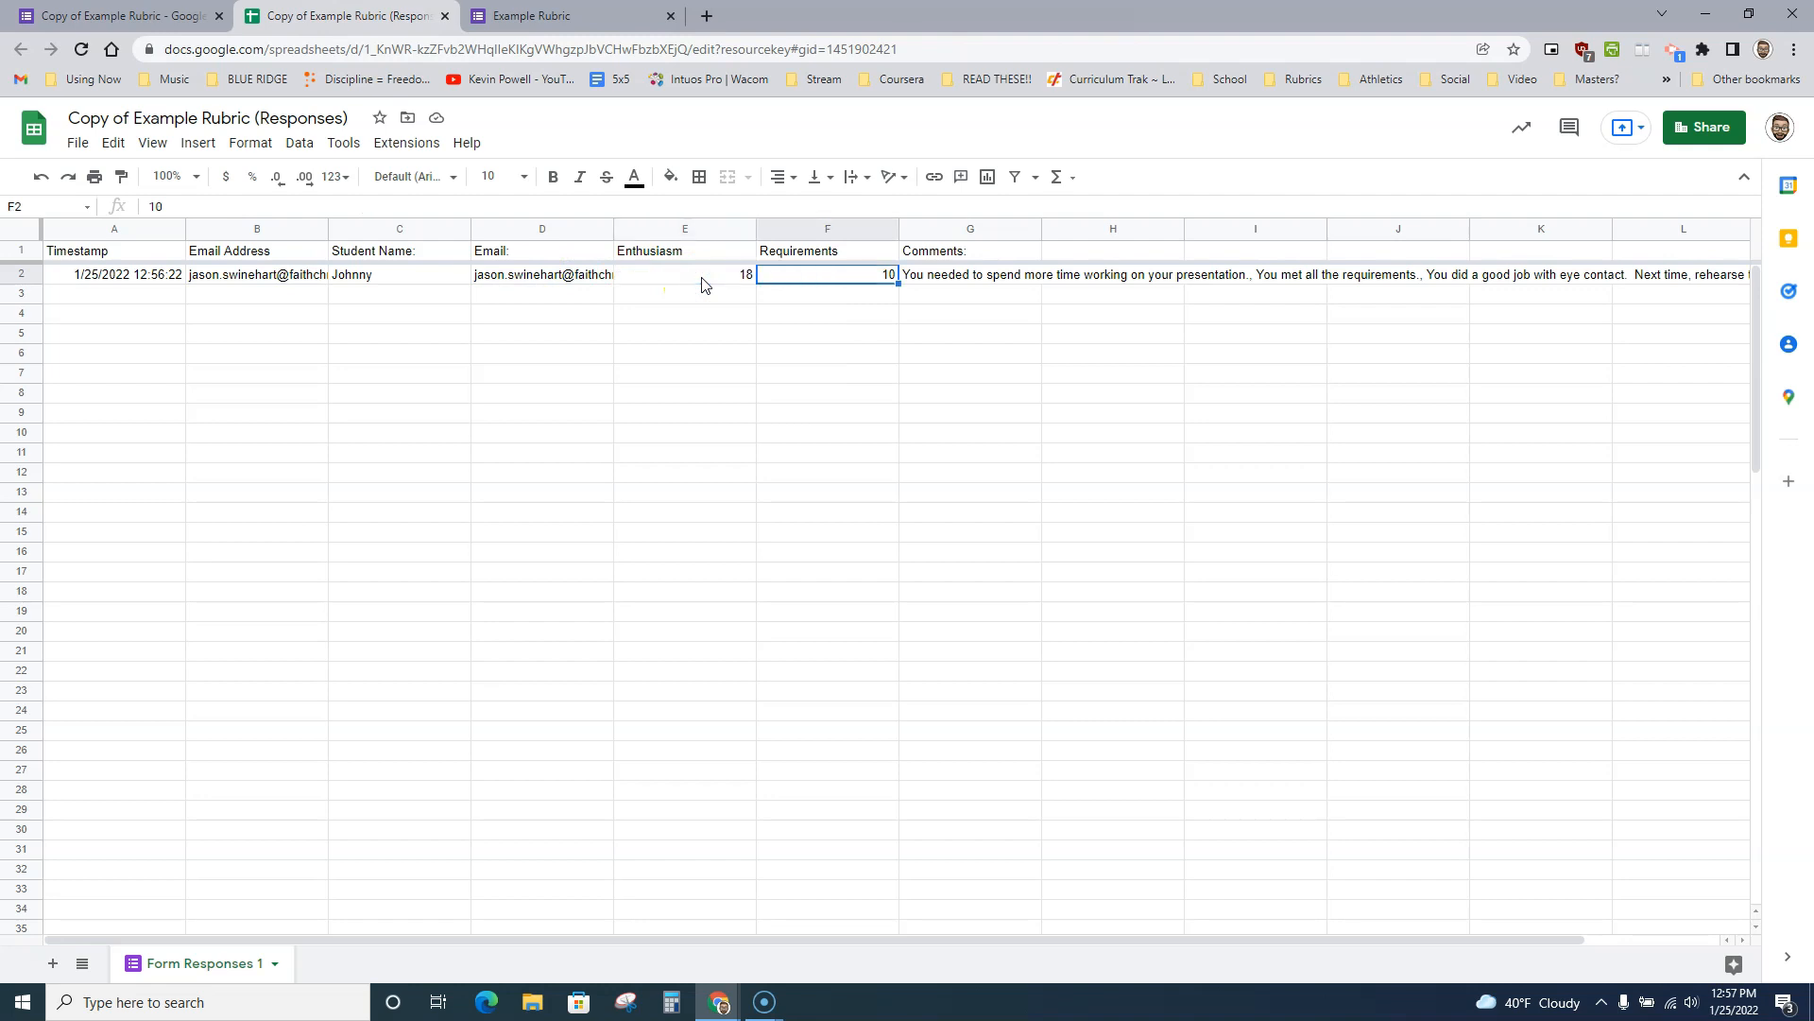
{"action": "left_click", "coordinate": [968, 271]}
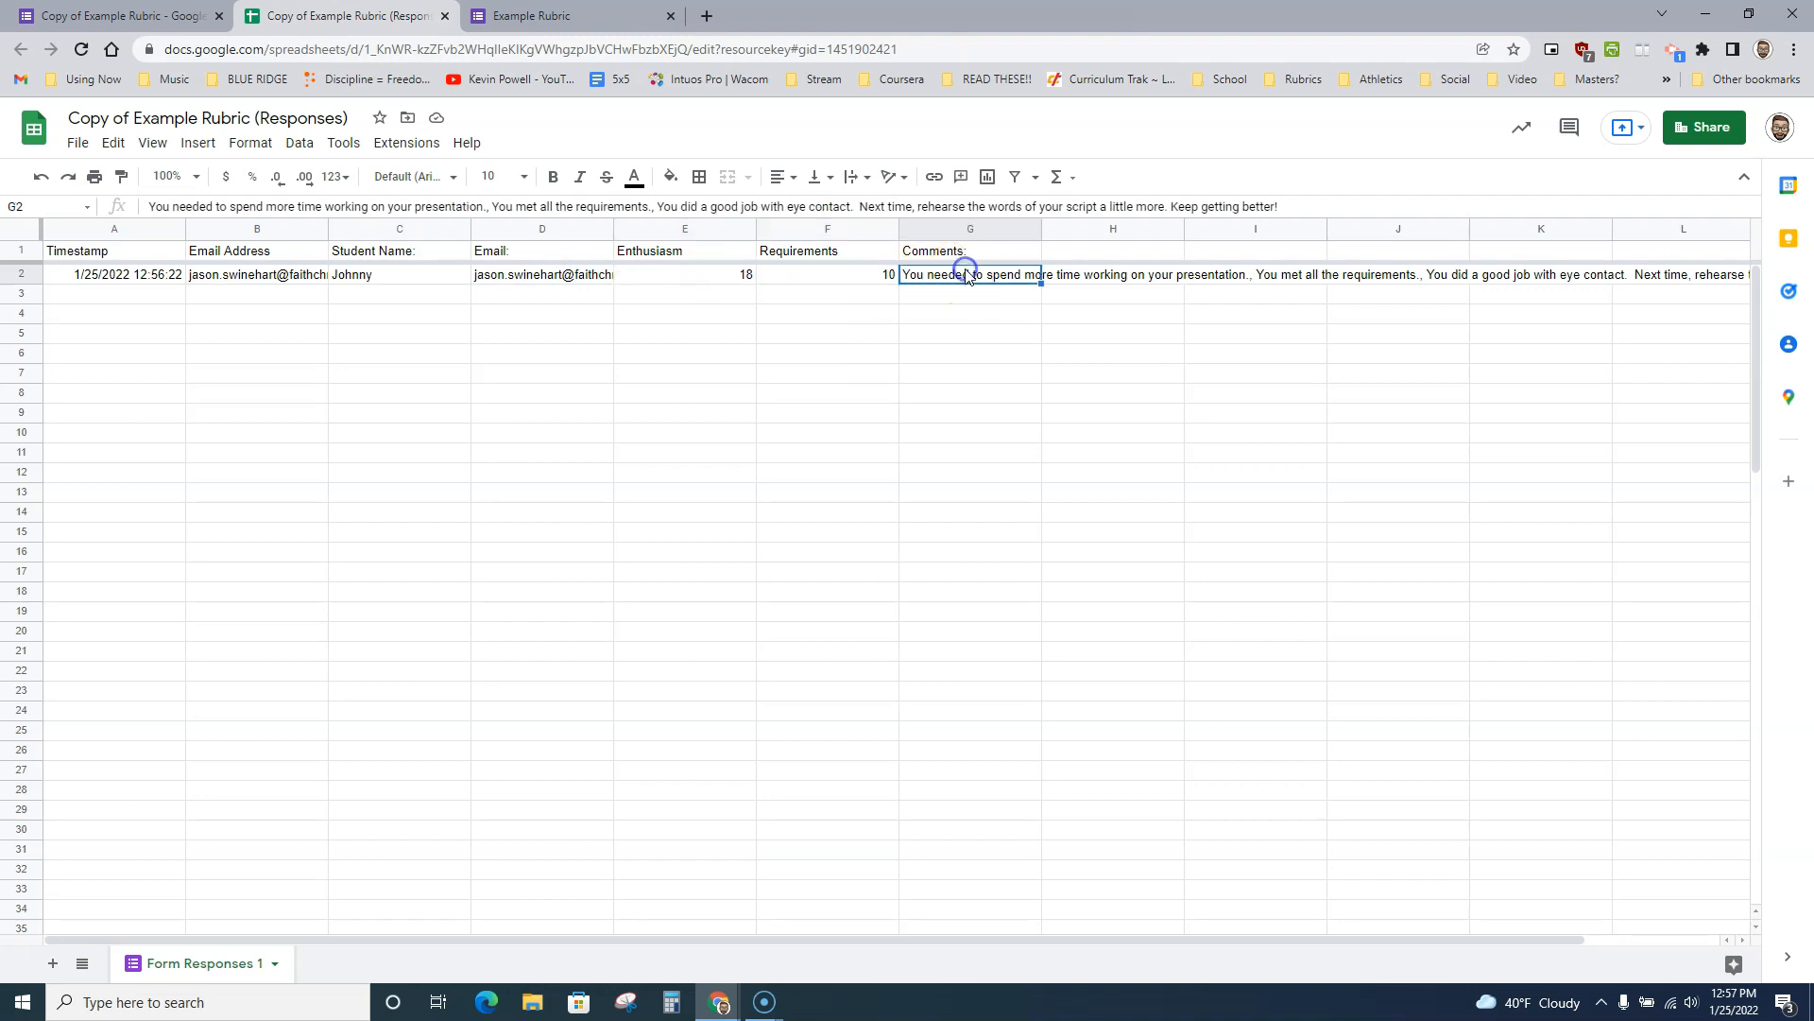
{"action": "double_click", "coordinate": [967, 271]}
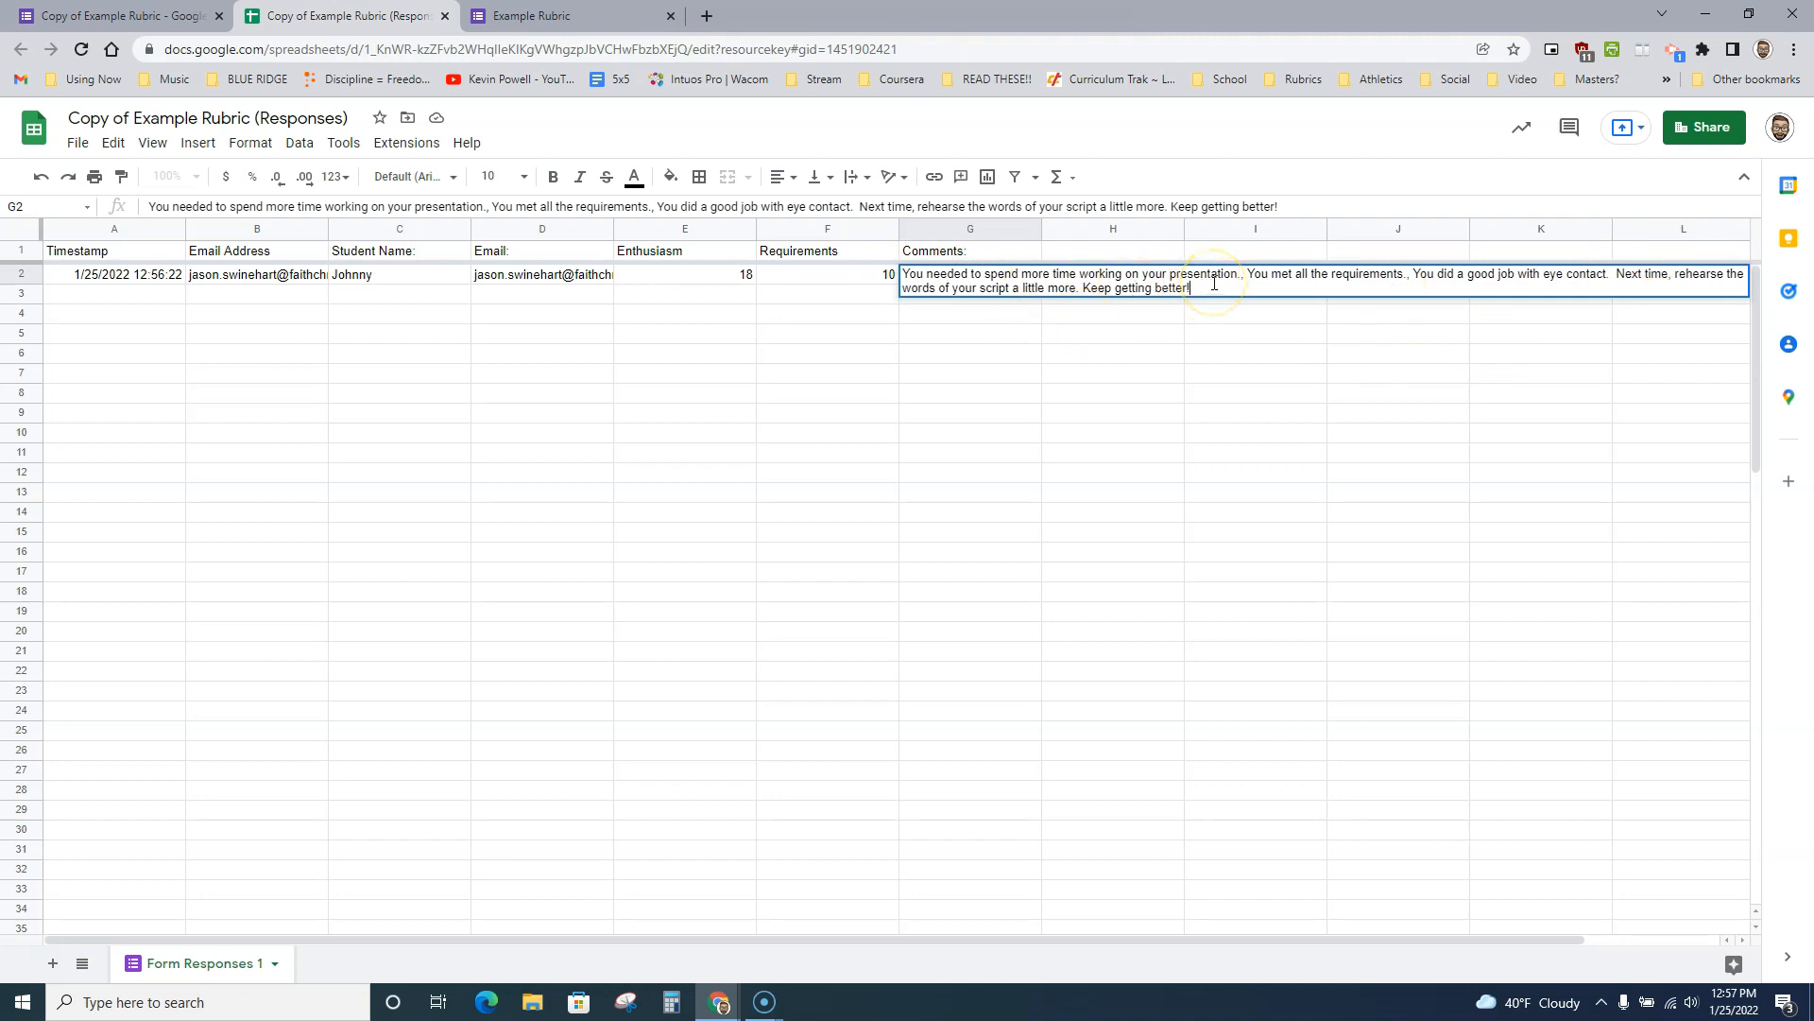
{"action": "left_click", "coordinate": [1100, 431]}
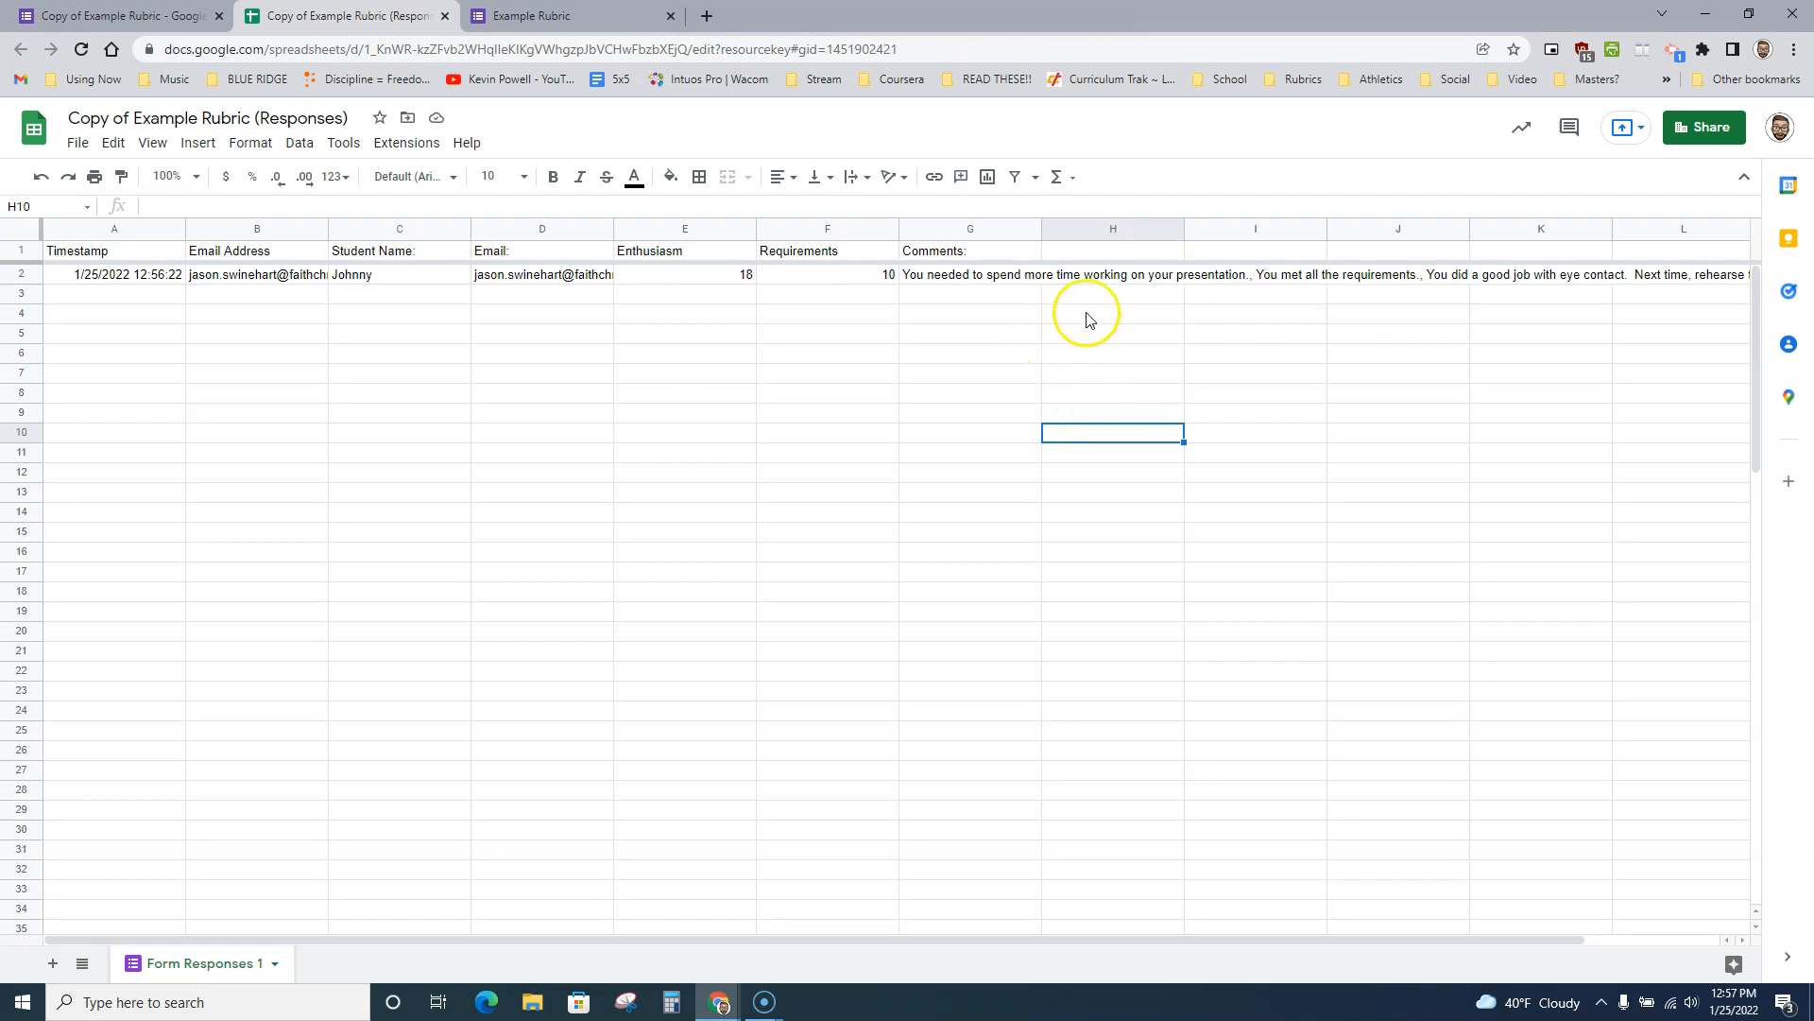
- Switch to the EXAMPLE RUBRIC document in Google Docs and highlight the total and grade placeholders in the table's last row
{"action": "key", "text": "alt+Tab"}
{"action": "key", "text": "Tab"}
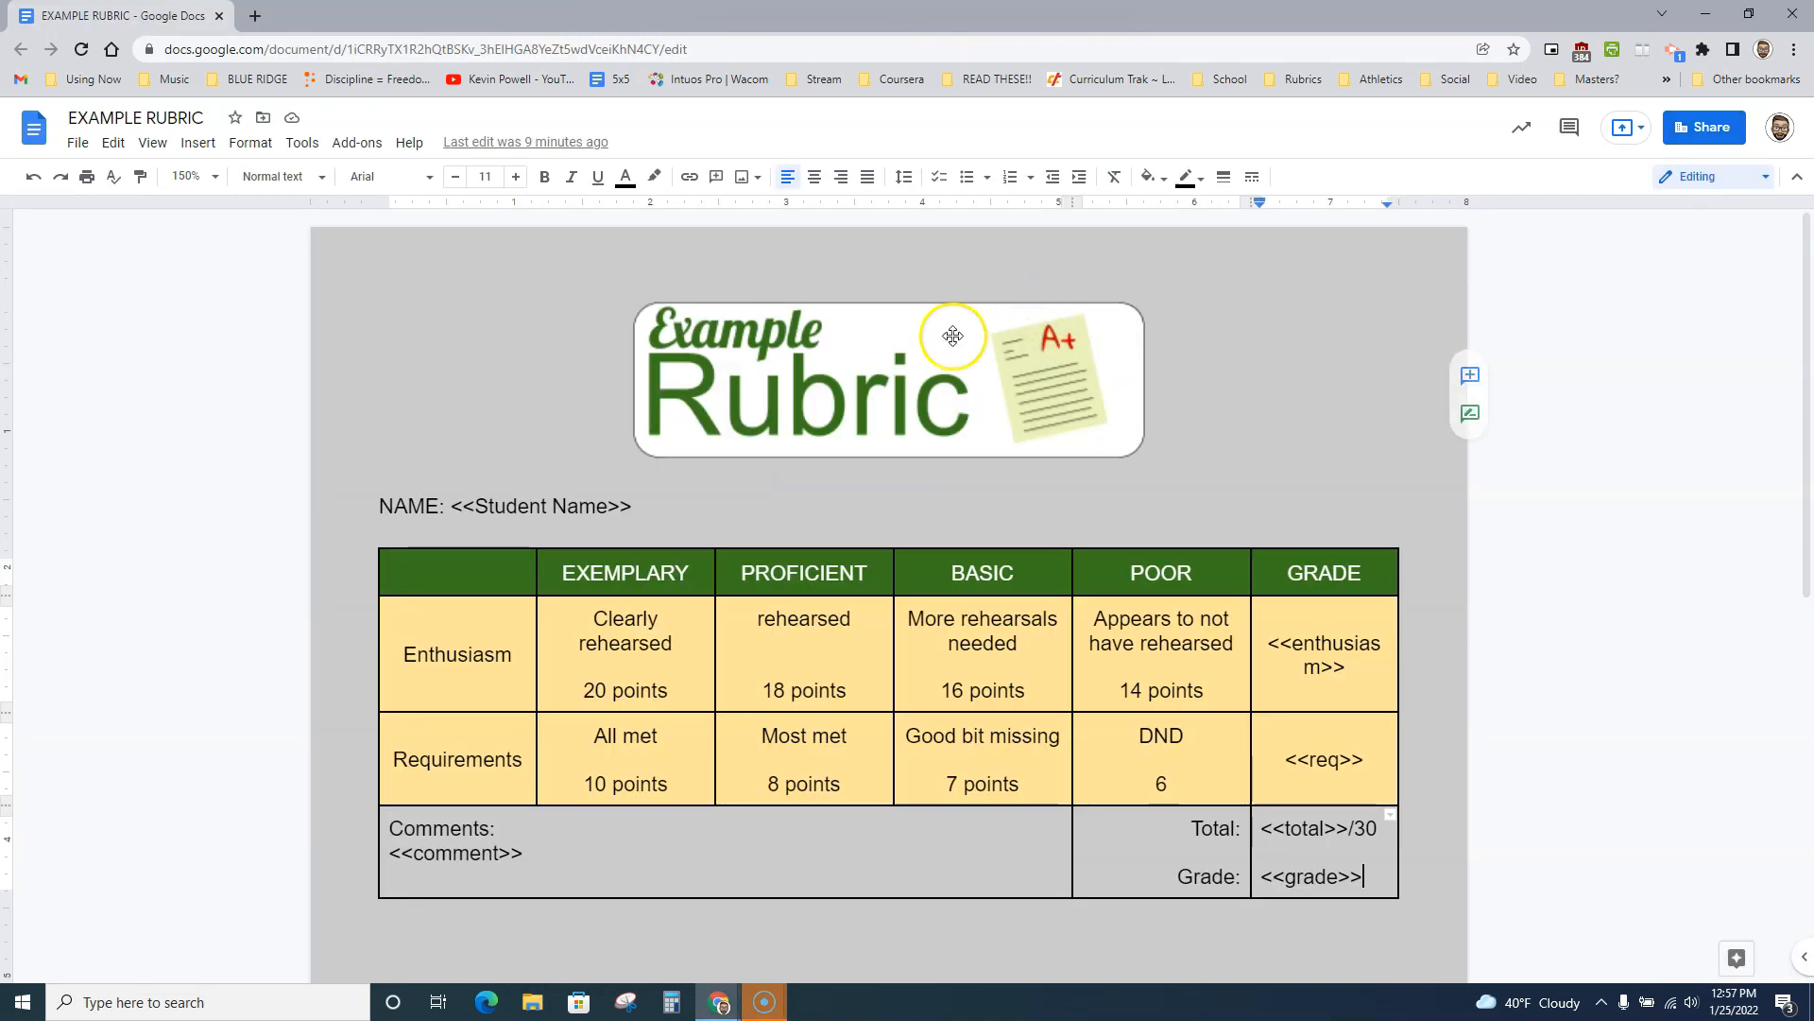
{"action": "left_click", "coordinate": [1260, 829]}
{"action": "left_click_drag", "start_coordinate": [1260, 829], "coordinate": [1372, 878]}
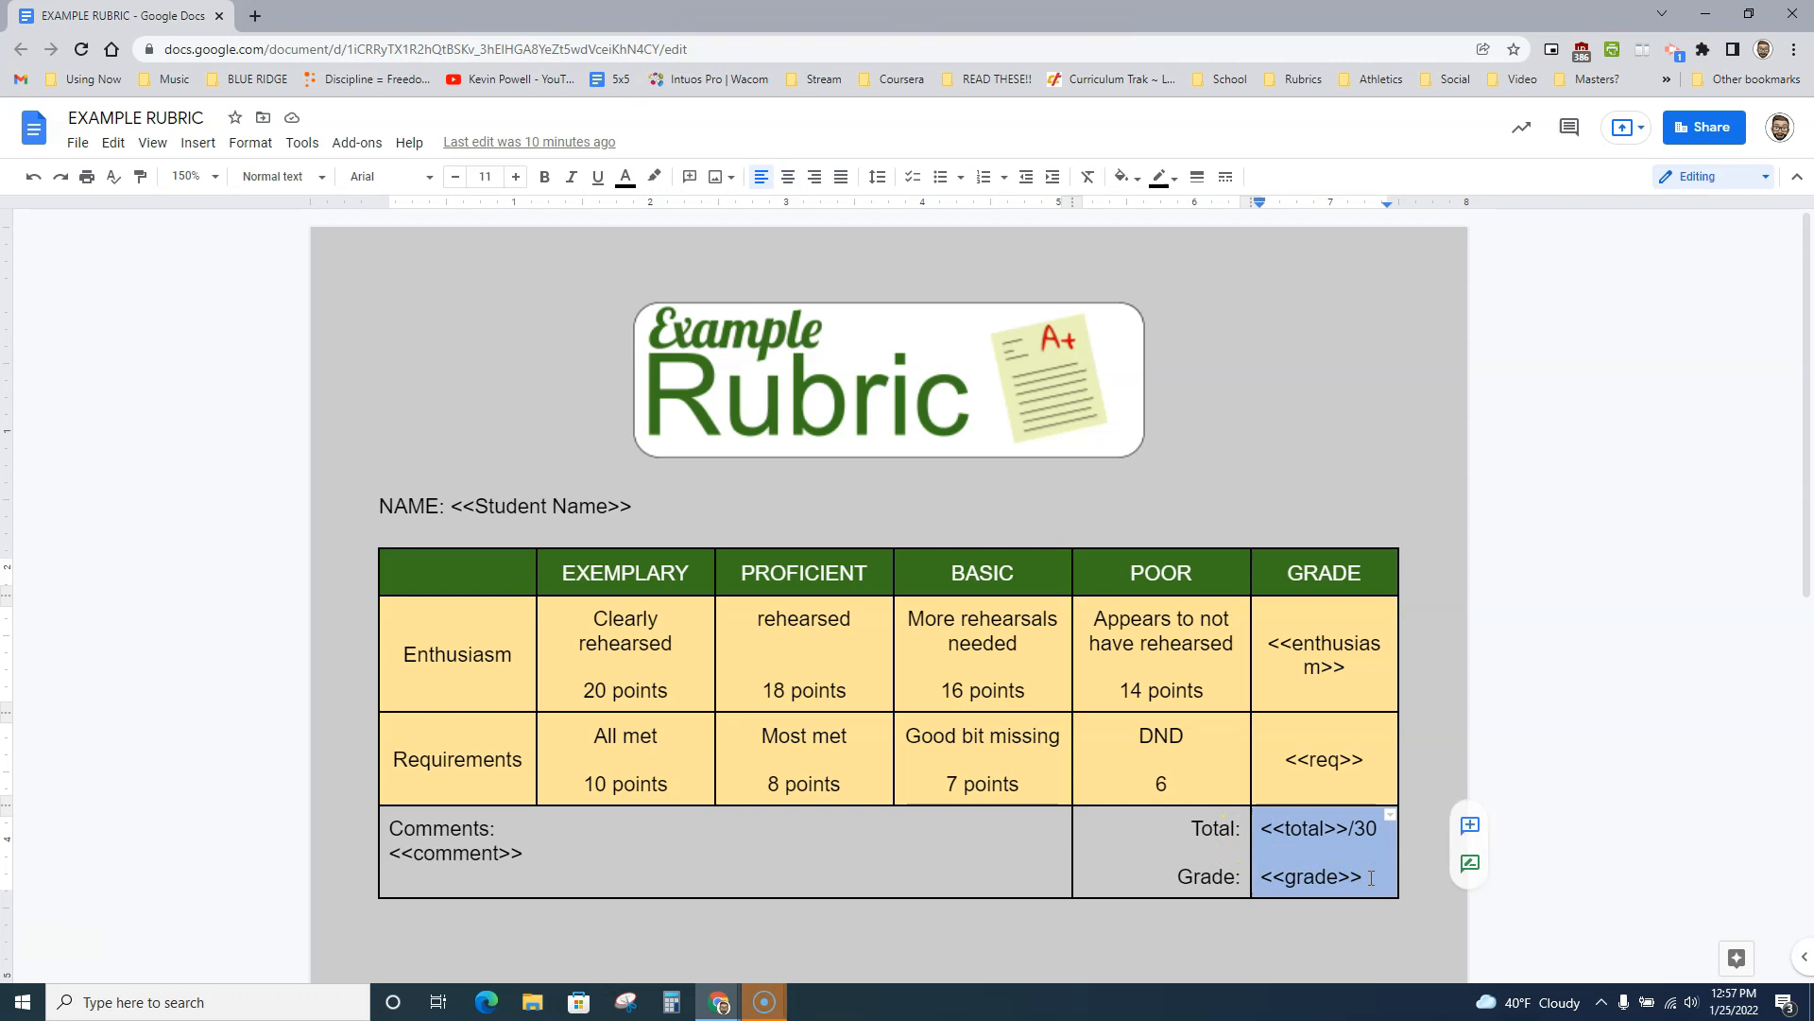
- Return to the responses spreadsheet and insert two blank columns between Requirements and Comments
{"action": "key", "text": "alt+Tab"}
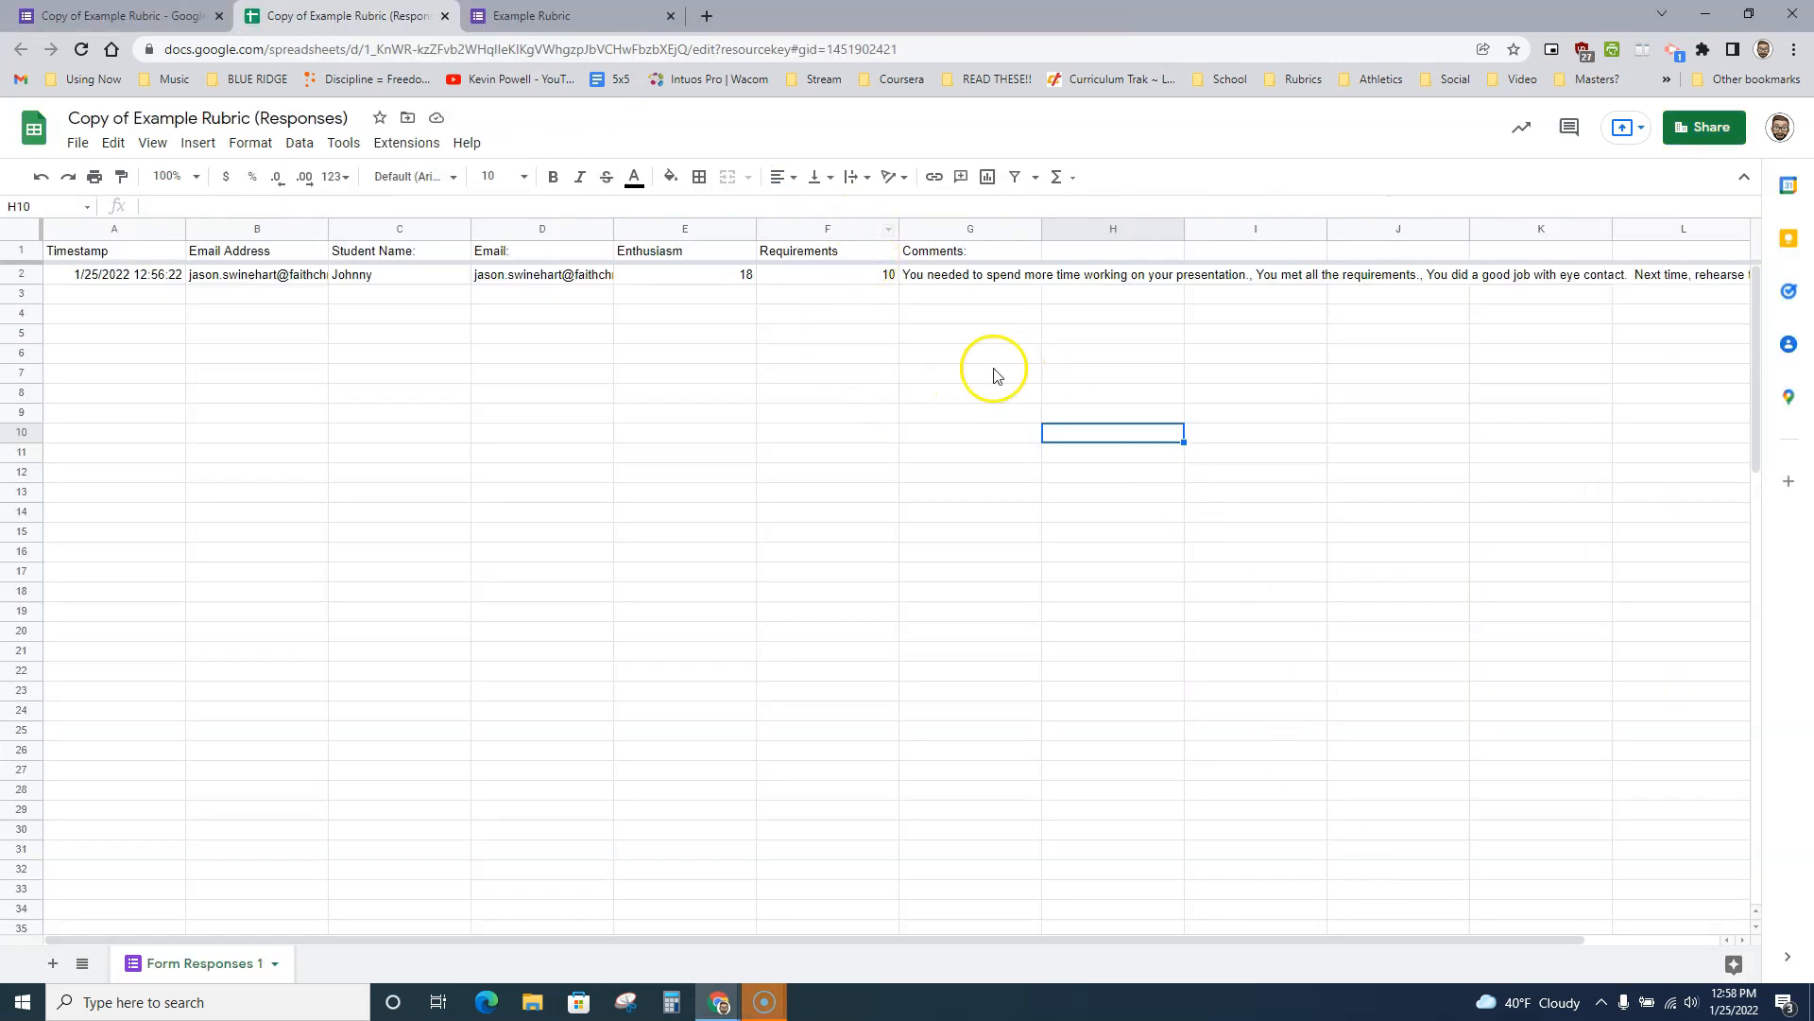
{"action": "left_click_drag", "start_coordinate": [697, 231], "coordinate": [800, 232]}
{"action": "right_click", "coordinate": [800, 231]}
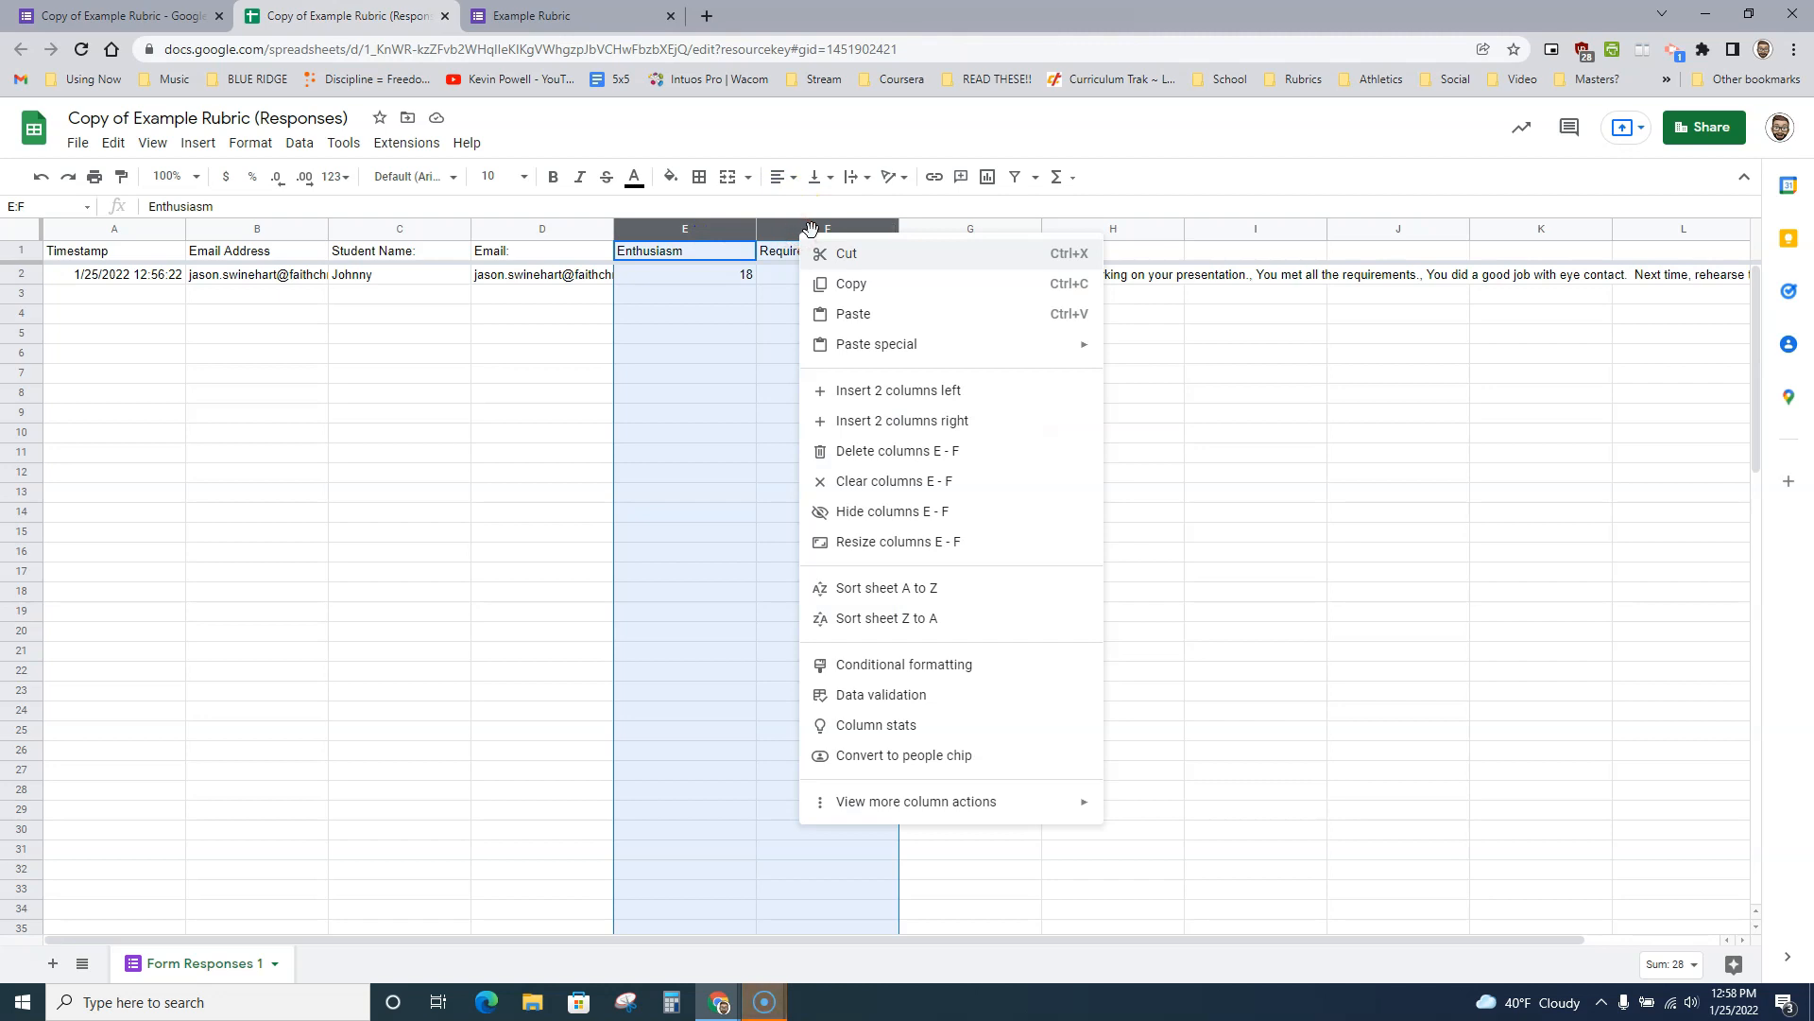
{"action": "left_click", "coordinate": [902, 419]}
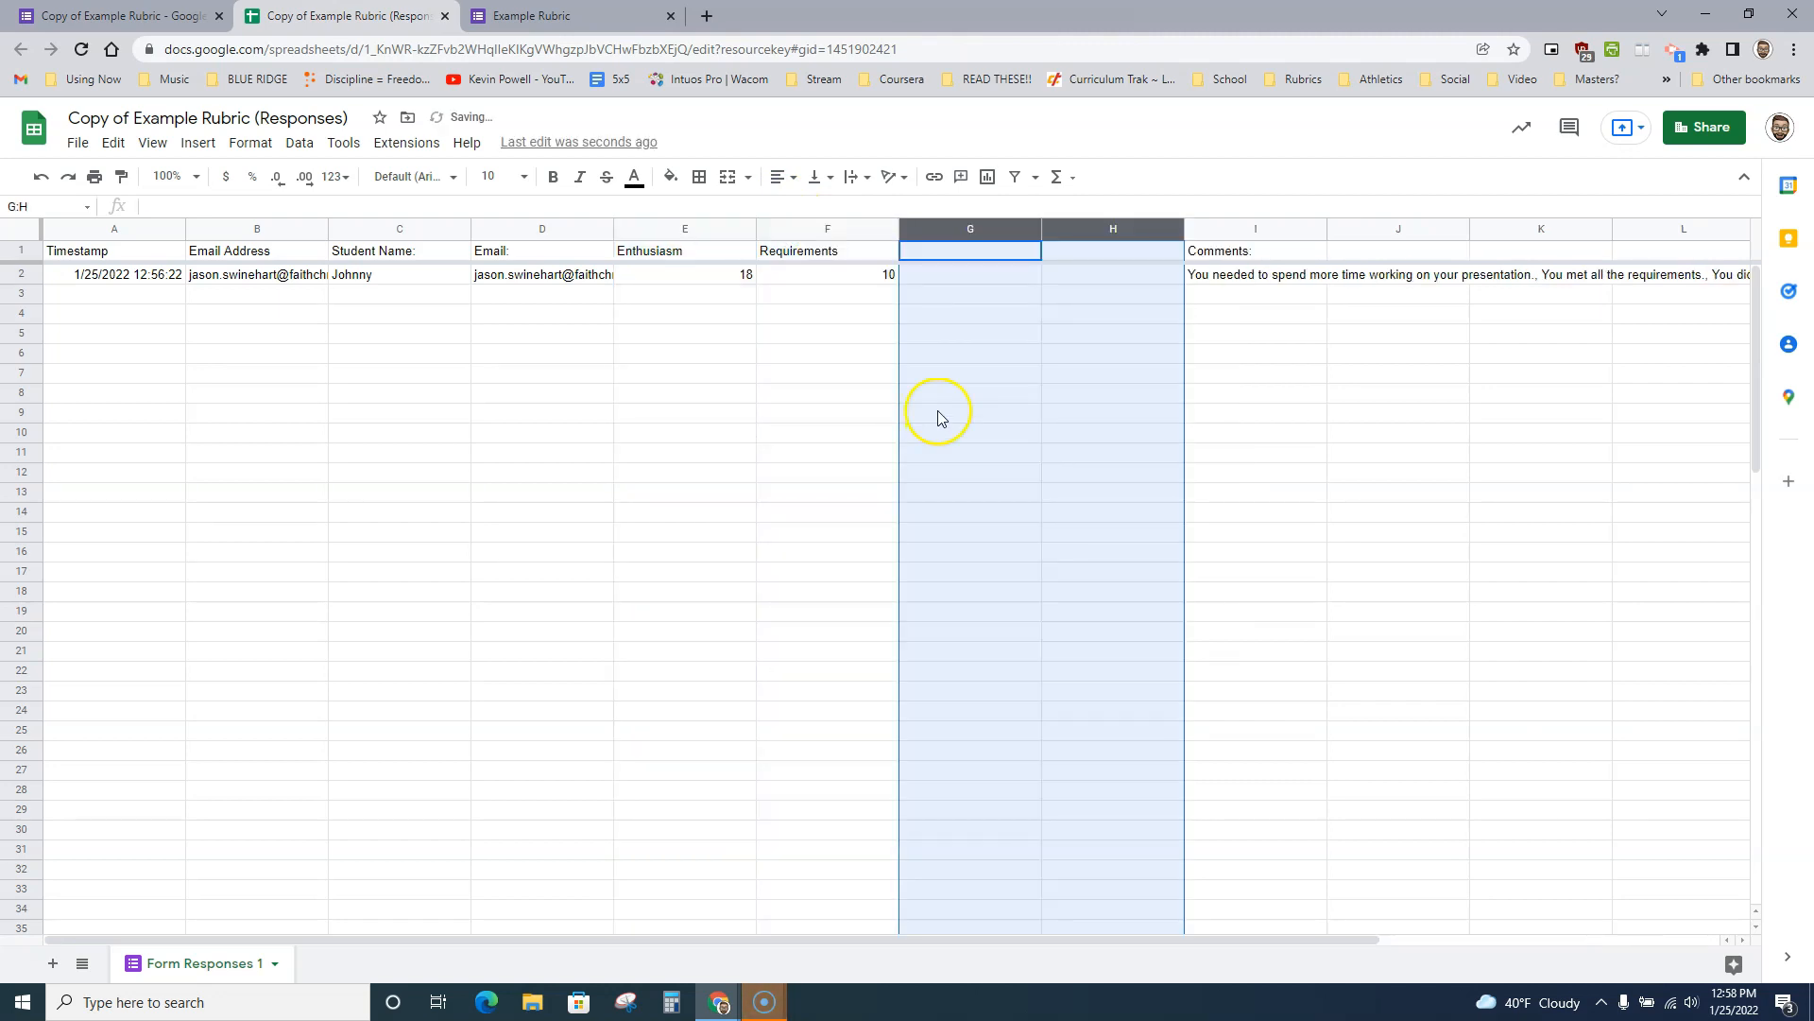
{"action": "left_click", "coordinate": [938, 418]}
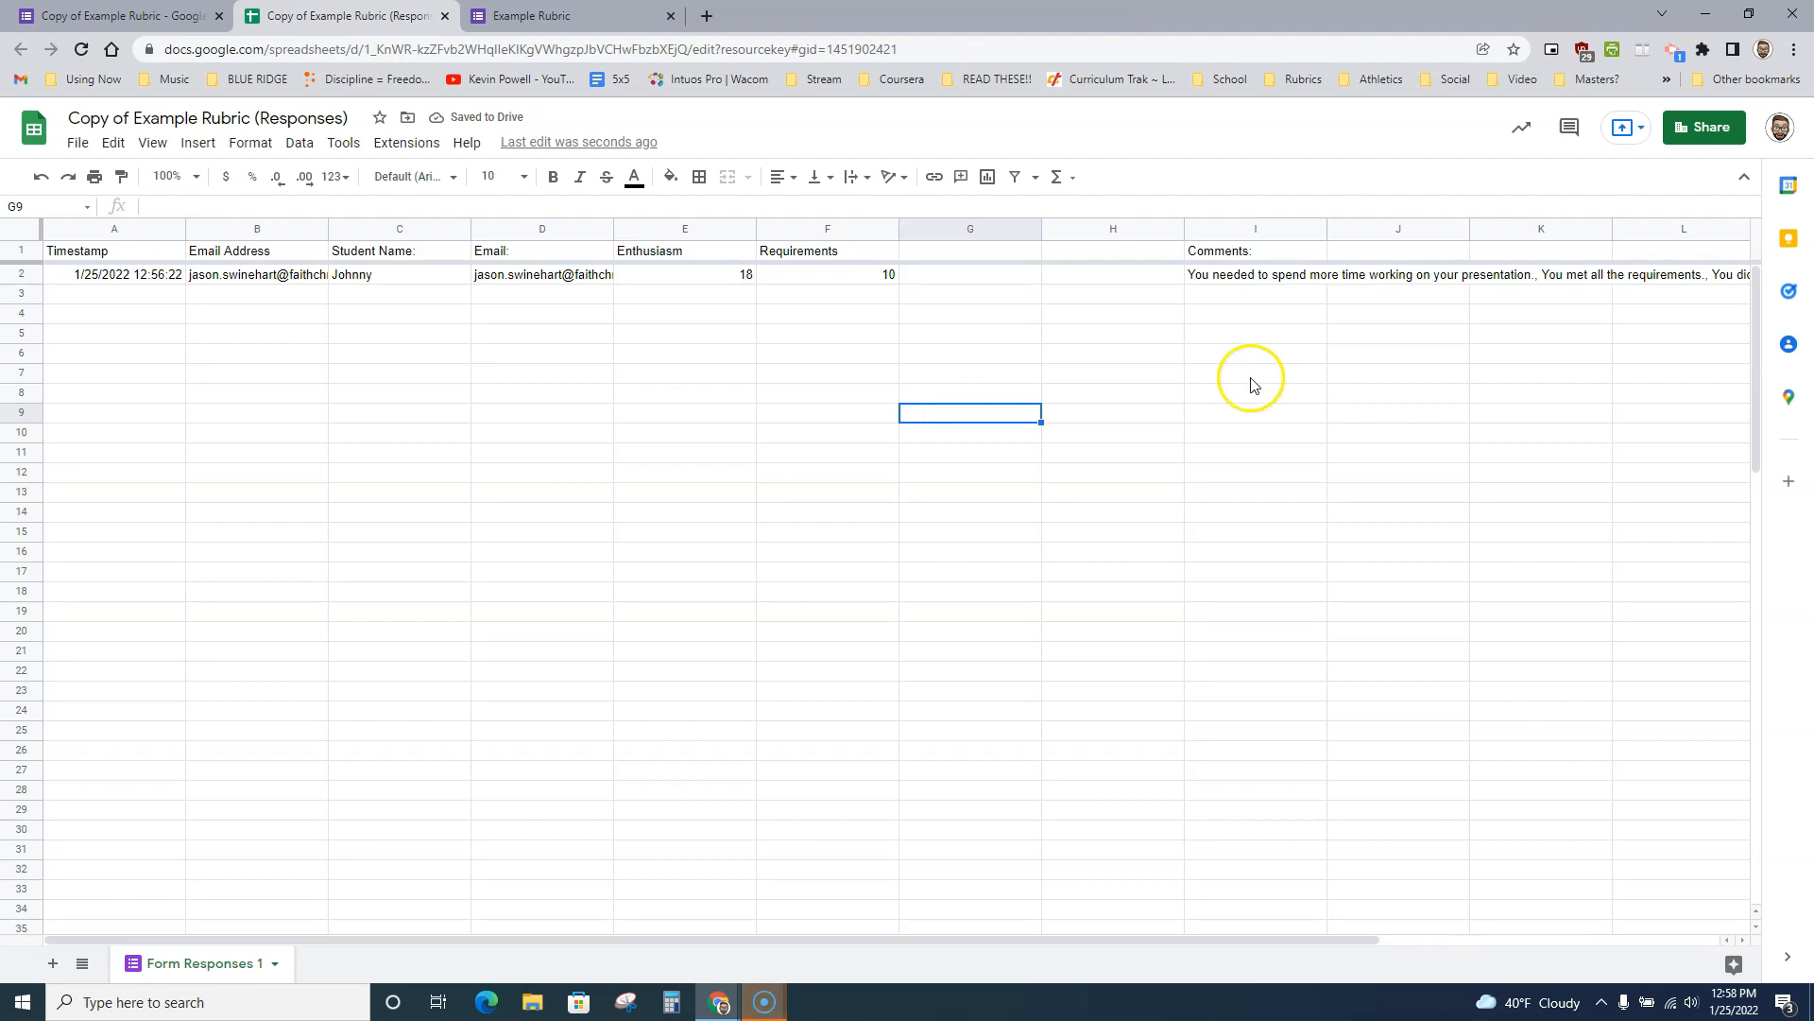
{"action": "left_click", "coordinate": [799, 230]}
{"action": "right_click", "coordinate": [802, 231]}
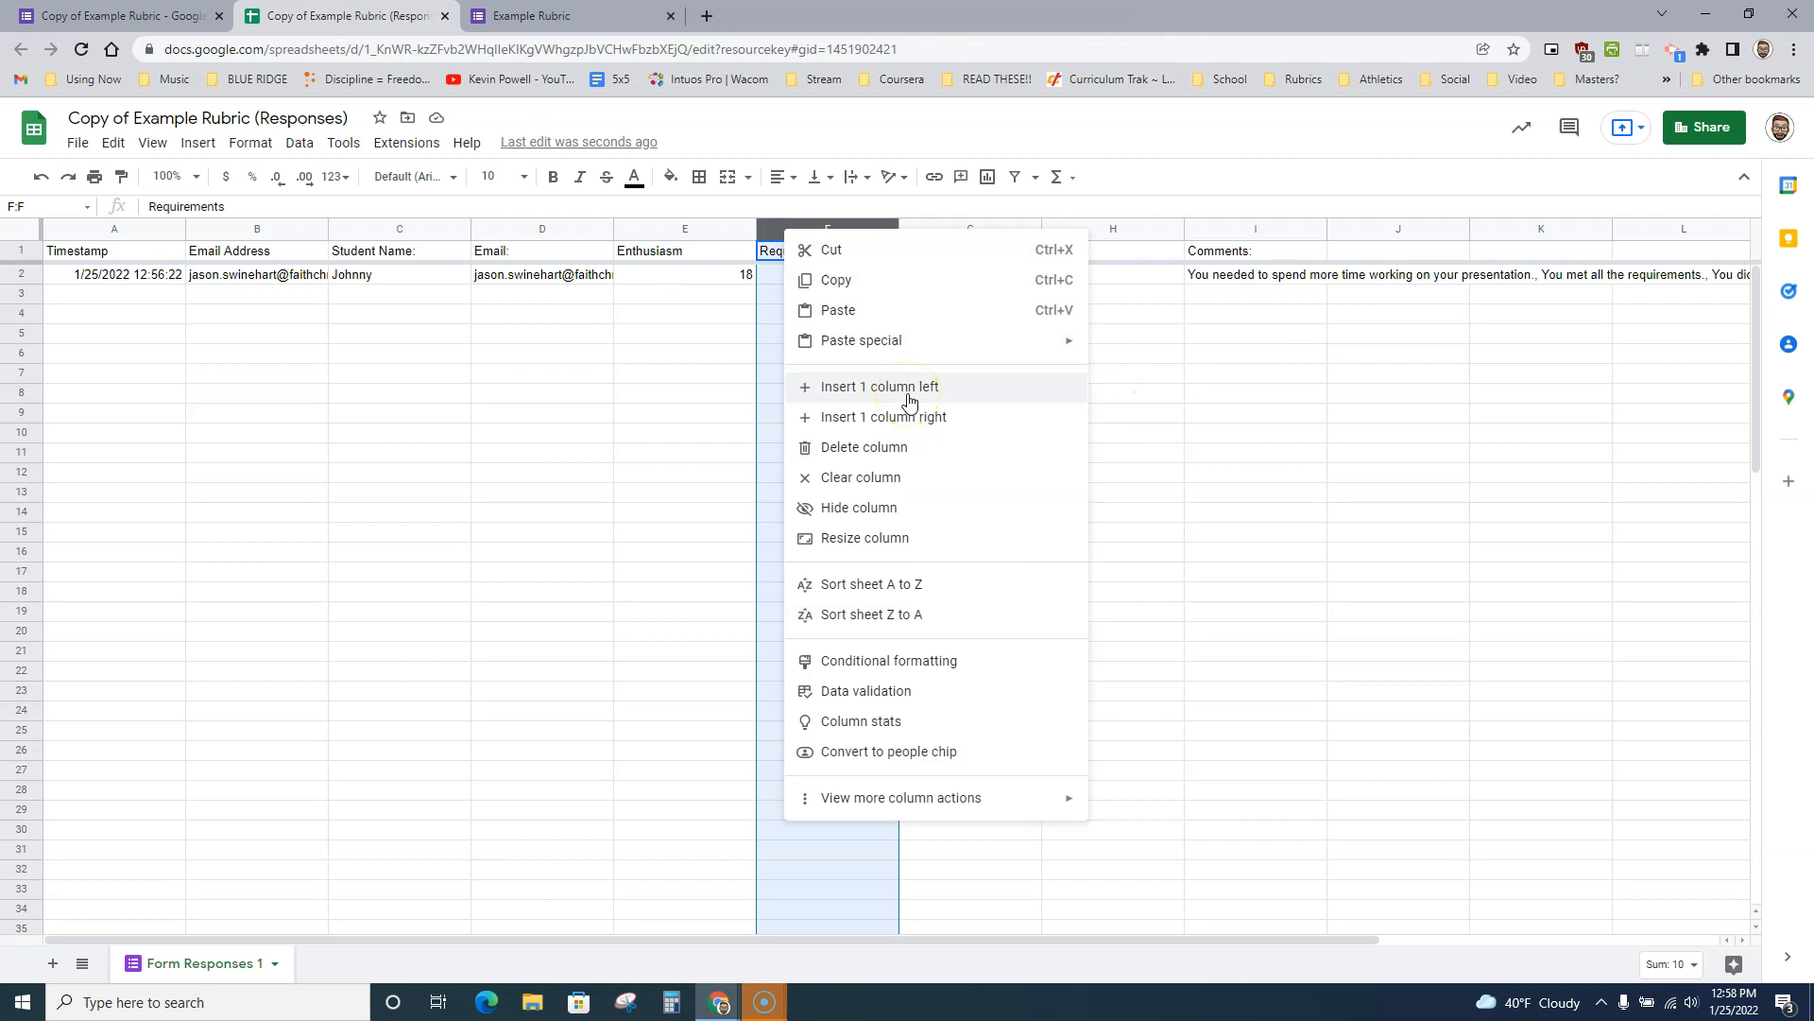
{"action": "left_click", "coordinate": [1292, 371]}
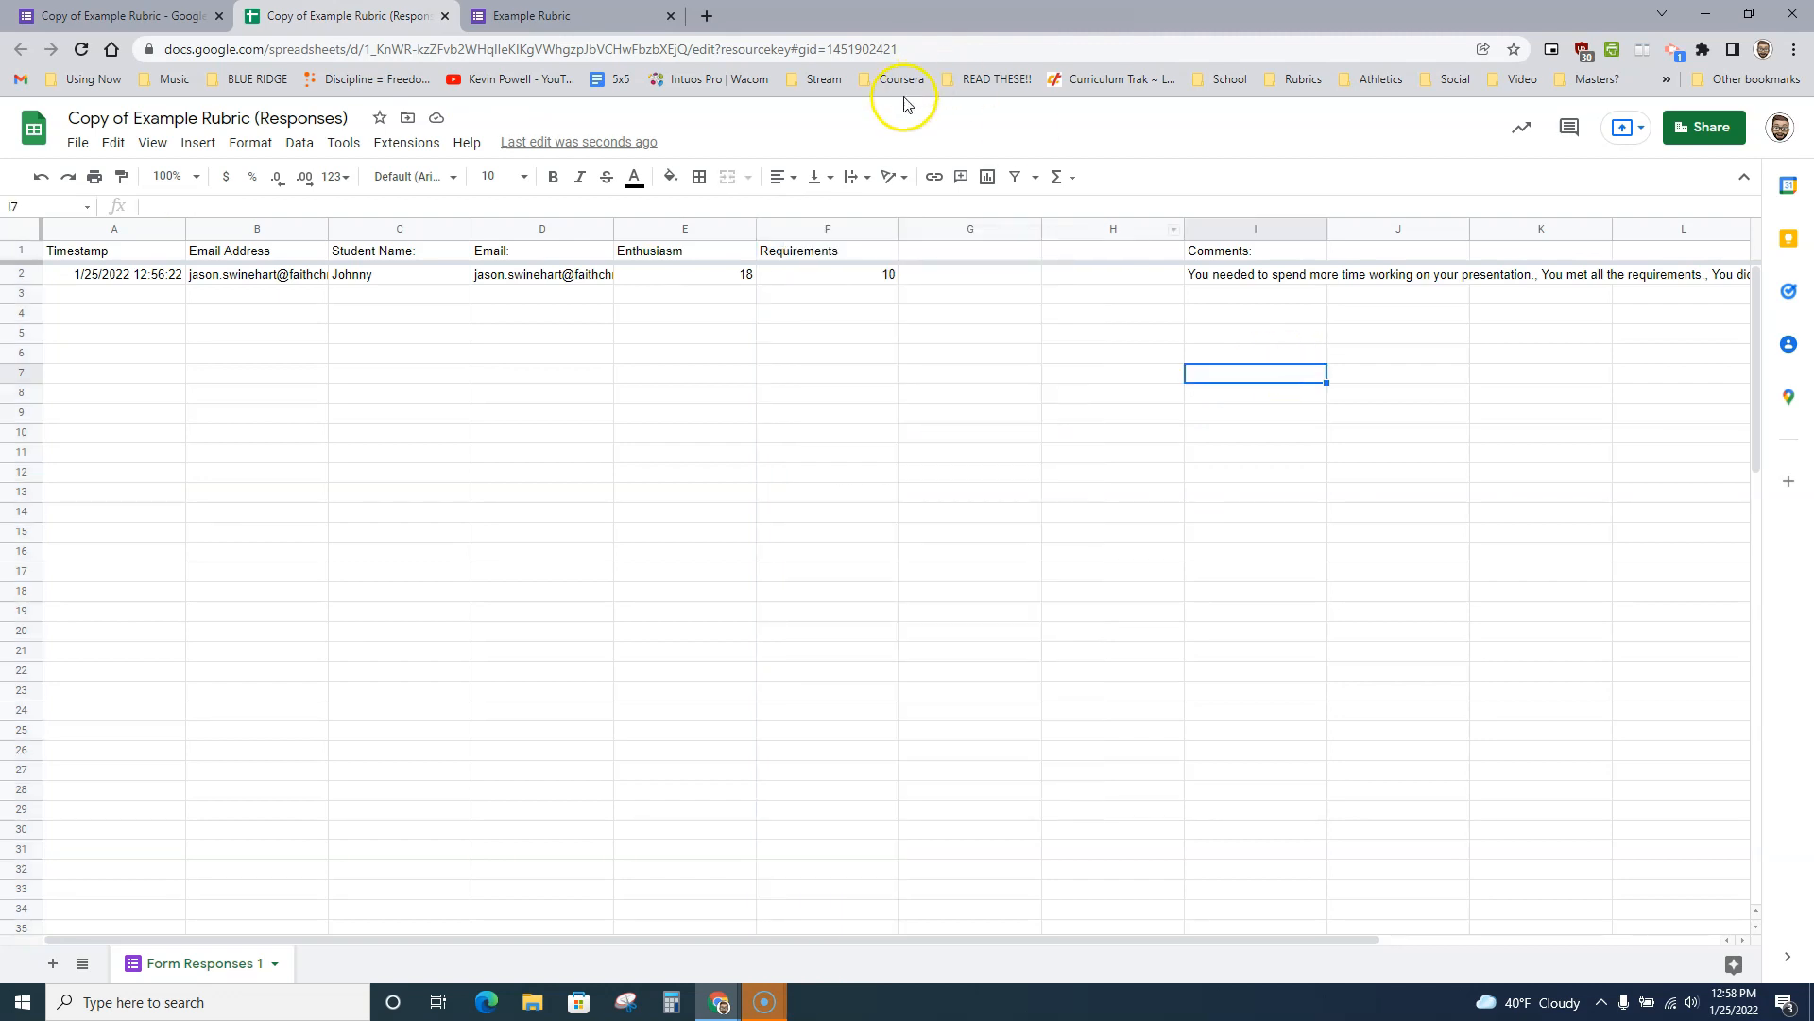
- Total the Enthusiasm and Requirements scores in cell G2 with =SUM(E2:F2)
{"action": "left_click", "coordinate": [970, 277]}
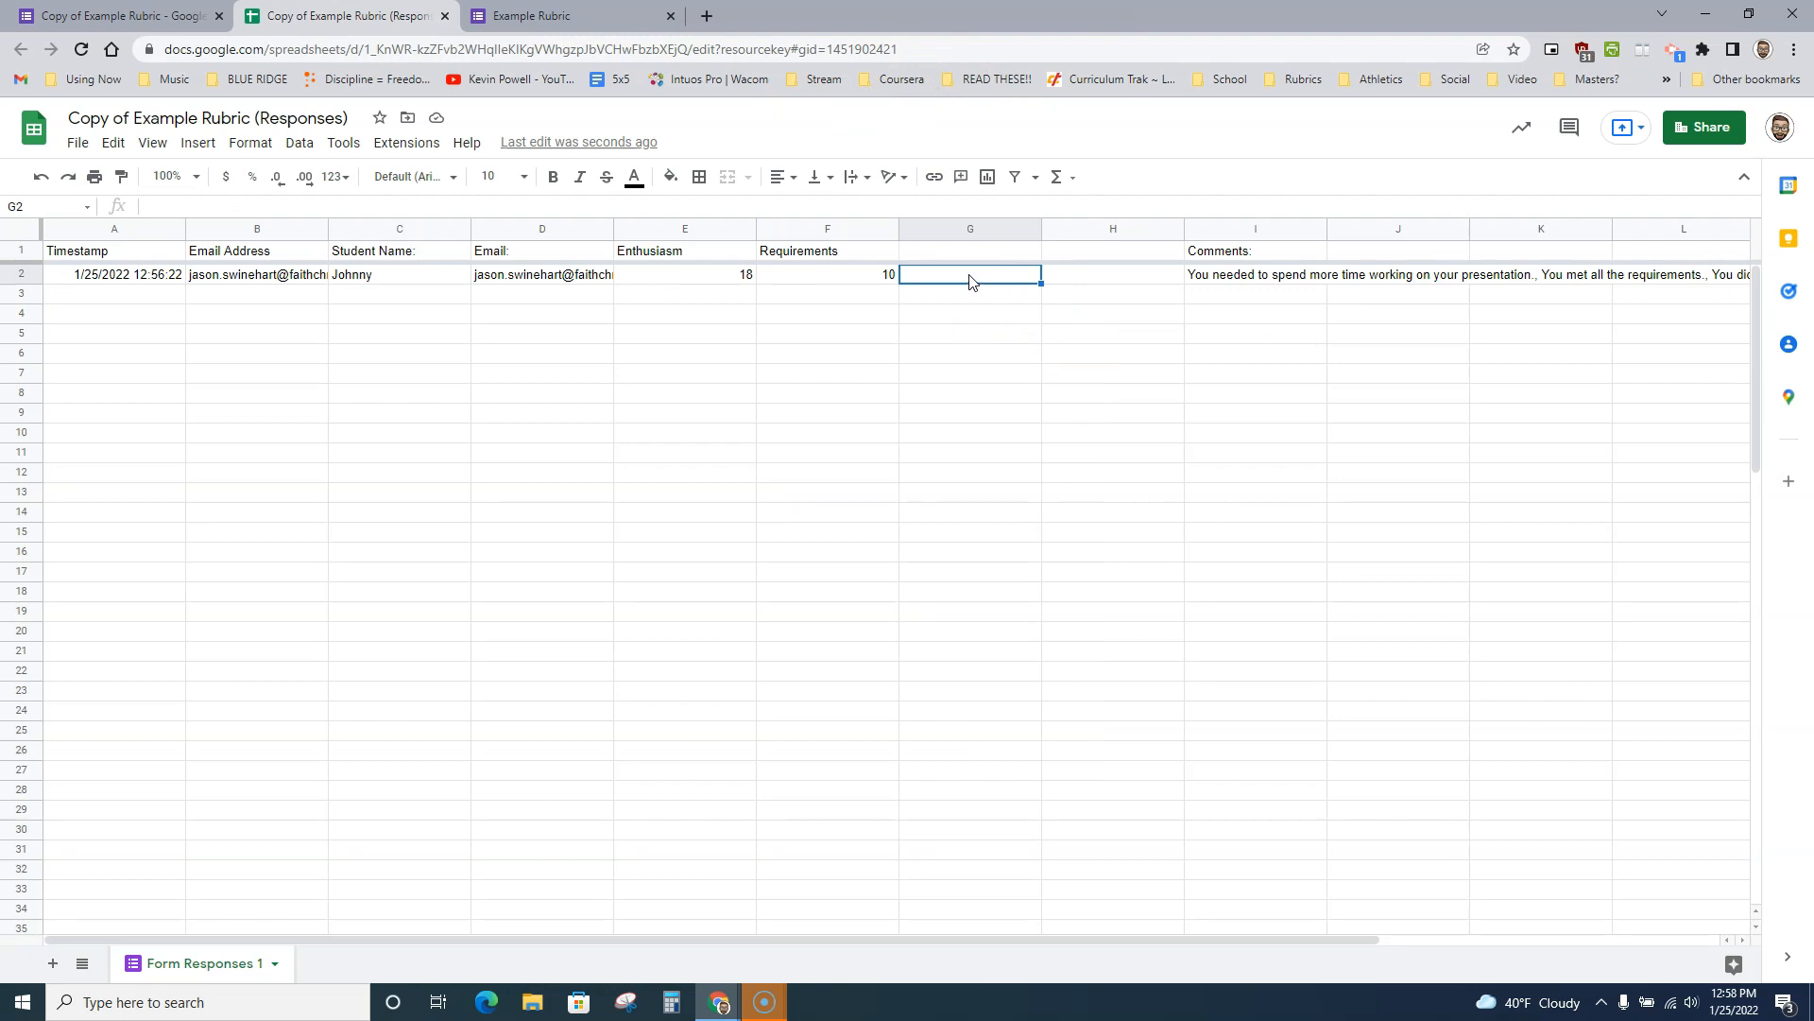
{"action": "left_click_drag", "start_coordinate": [739, 275], "coordinate": [803, 276]}
{"action": "left_click", "coordinate": [966, 280]}
{"action": "type", "text": "="}
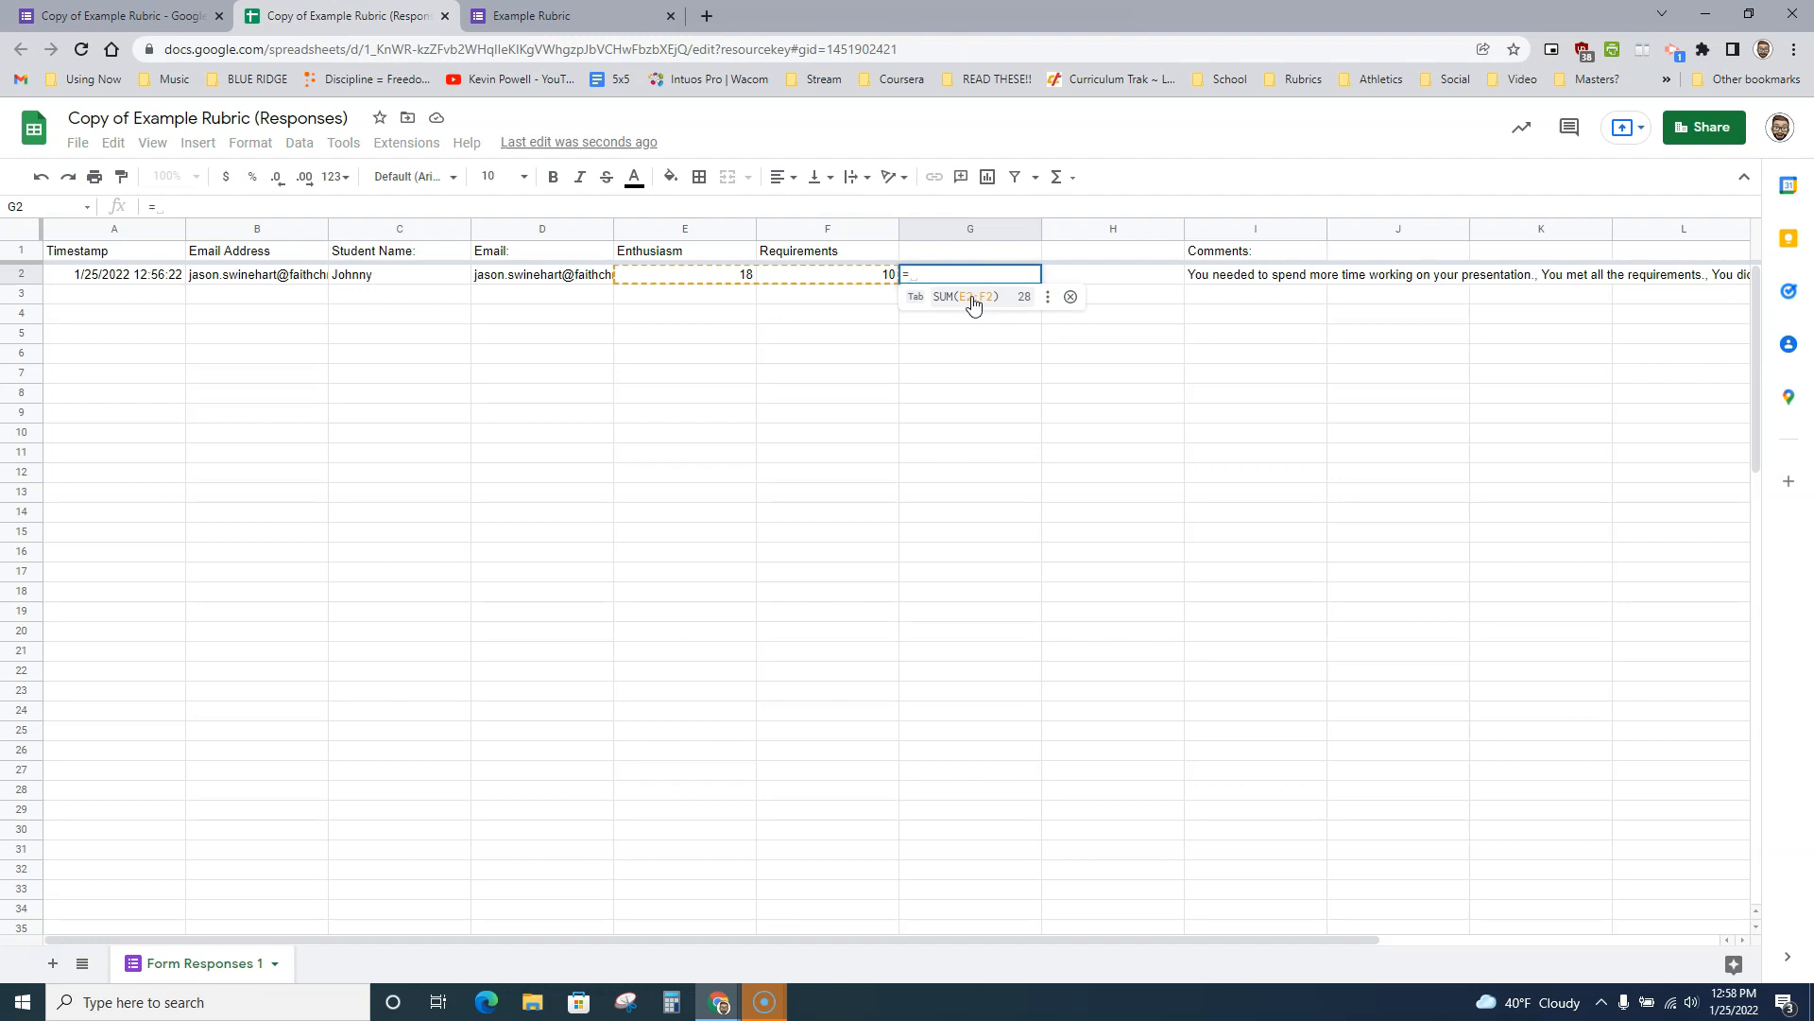
{"action": "left_click", "coordinate": [974, 301]}
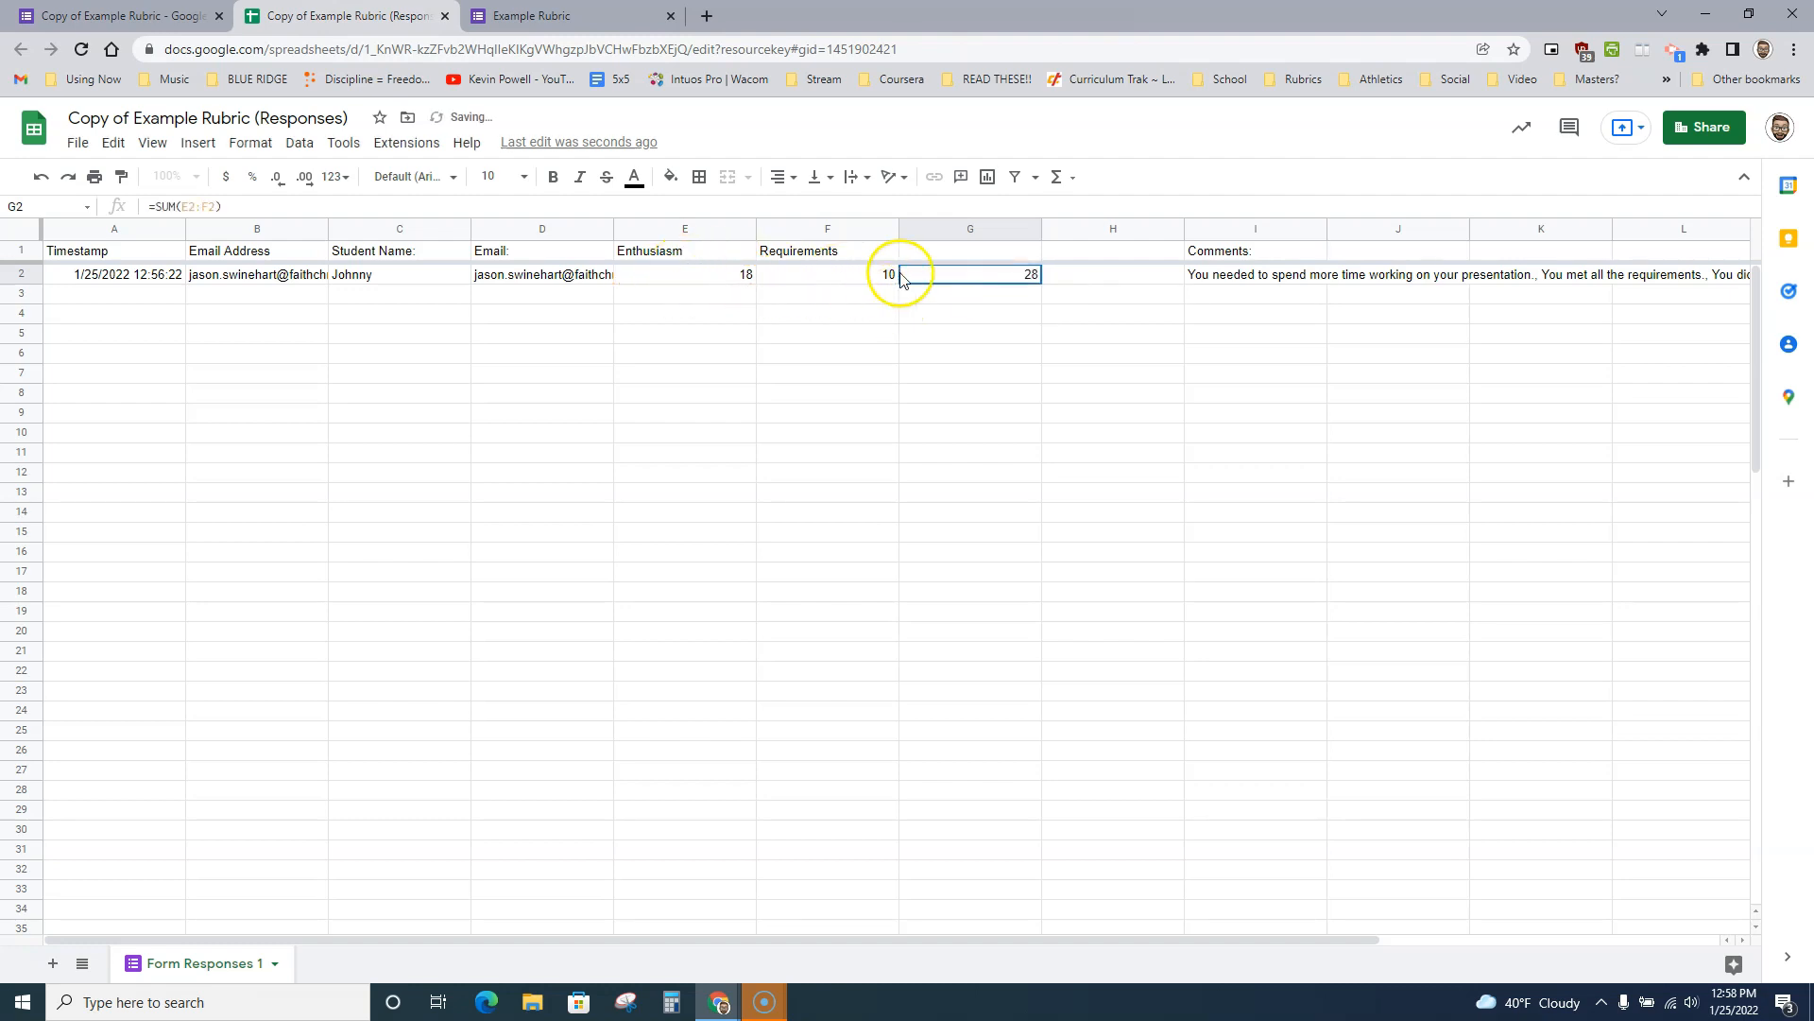
{"action": "left_click", "coordinate": [1050, 317]}
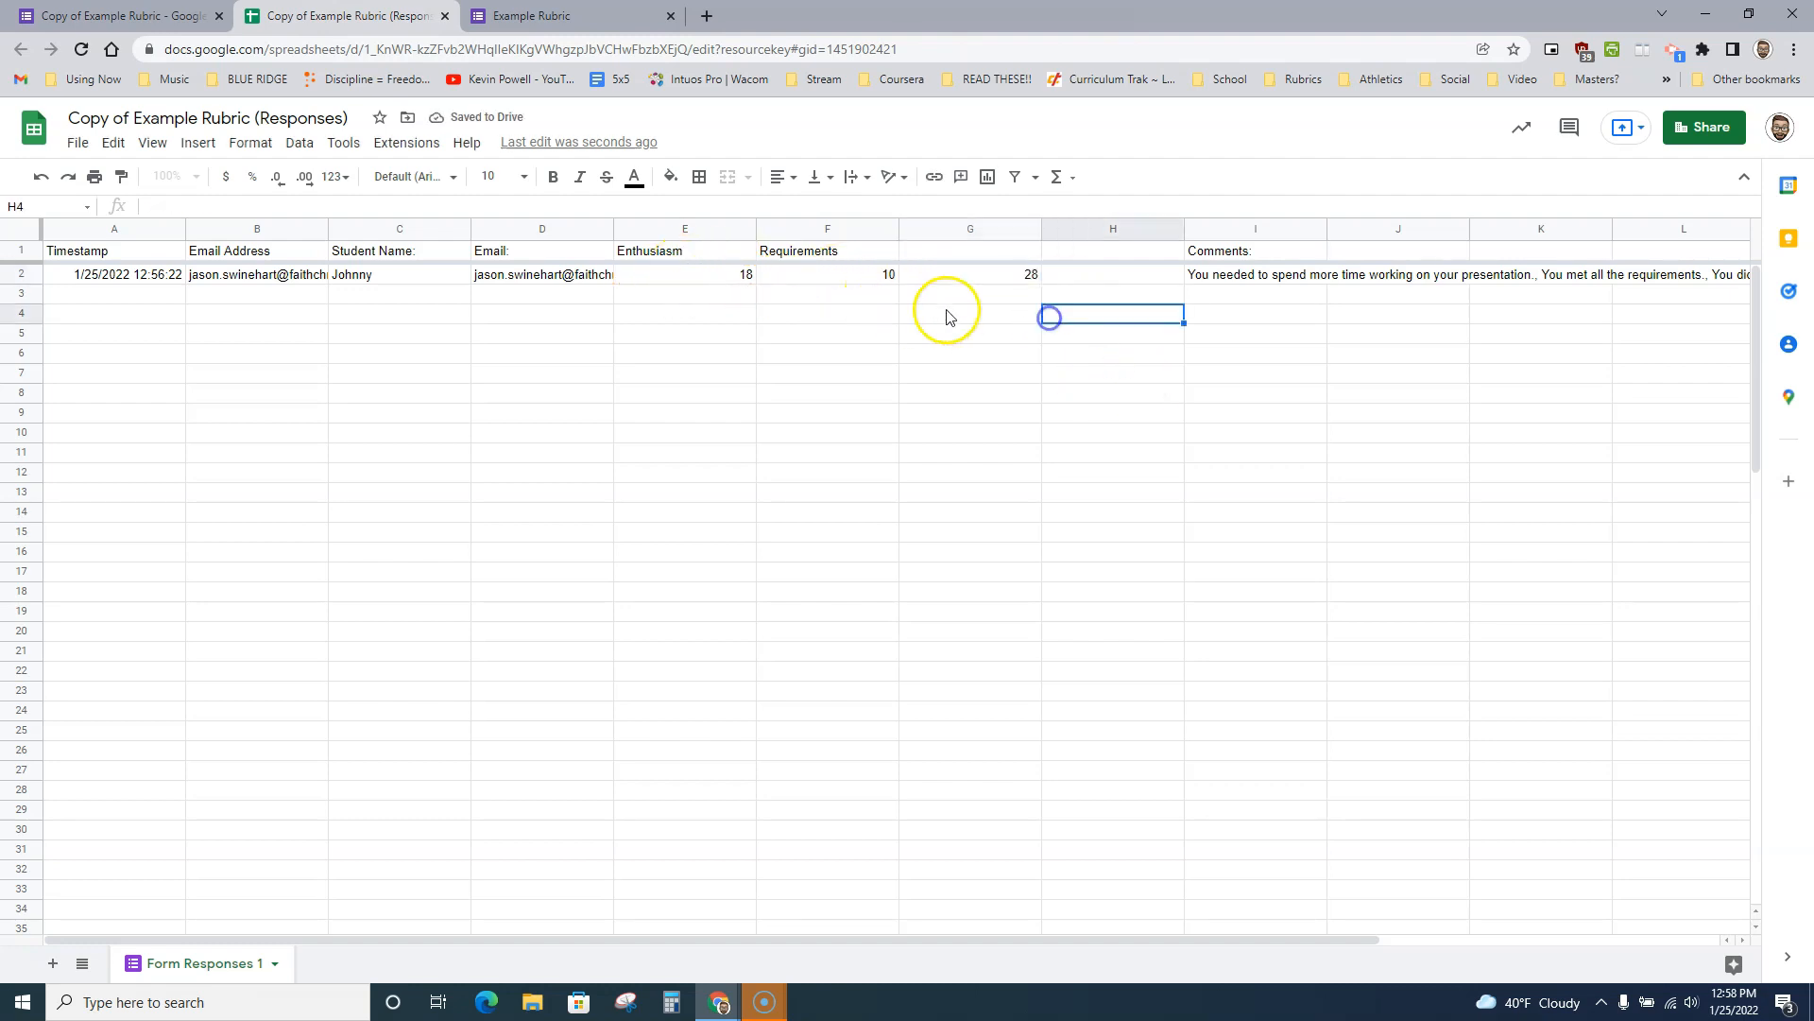
- Label the two inserted columns by entering "total" in G1 and "grade" in H1
{"action": "left_click", "coordinate": [987, 276]}
{"action": "left_click", "coordinate": [1109, 276]}
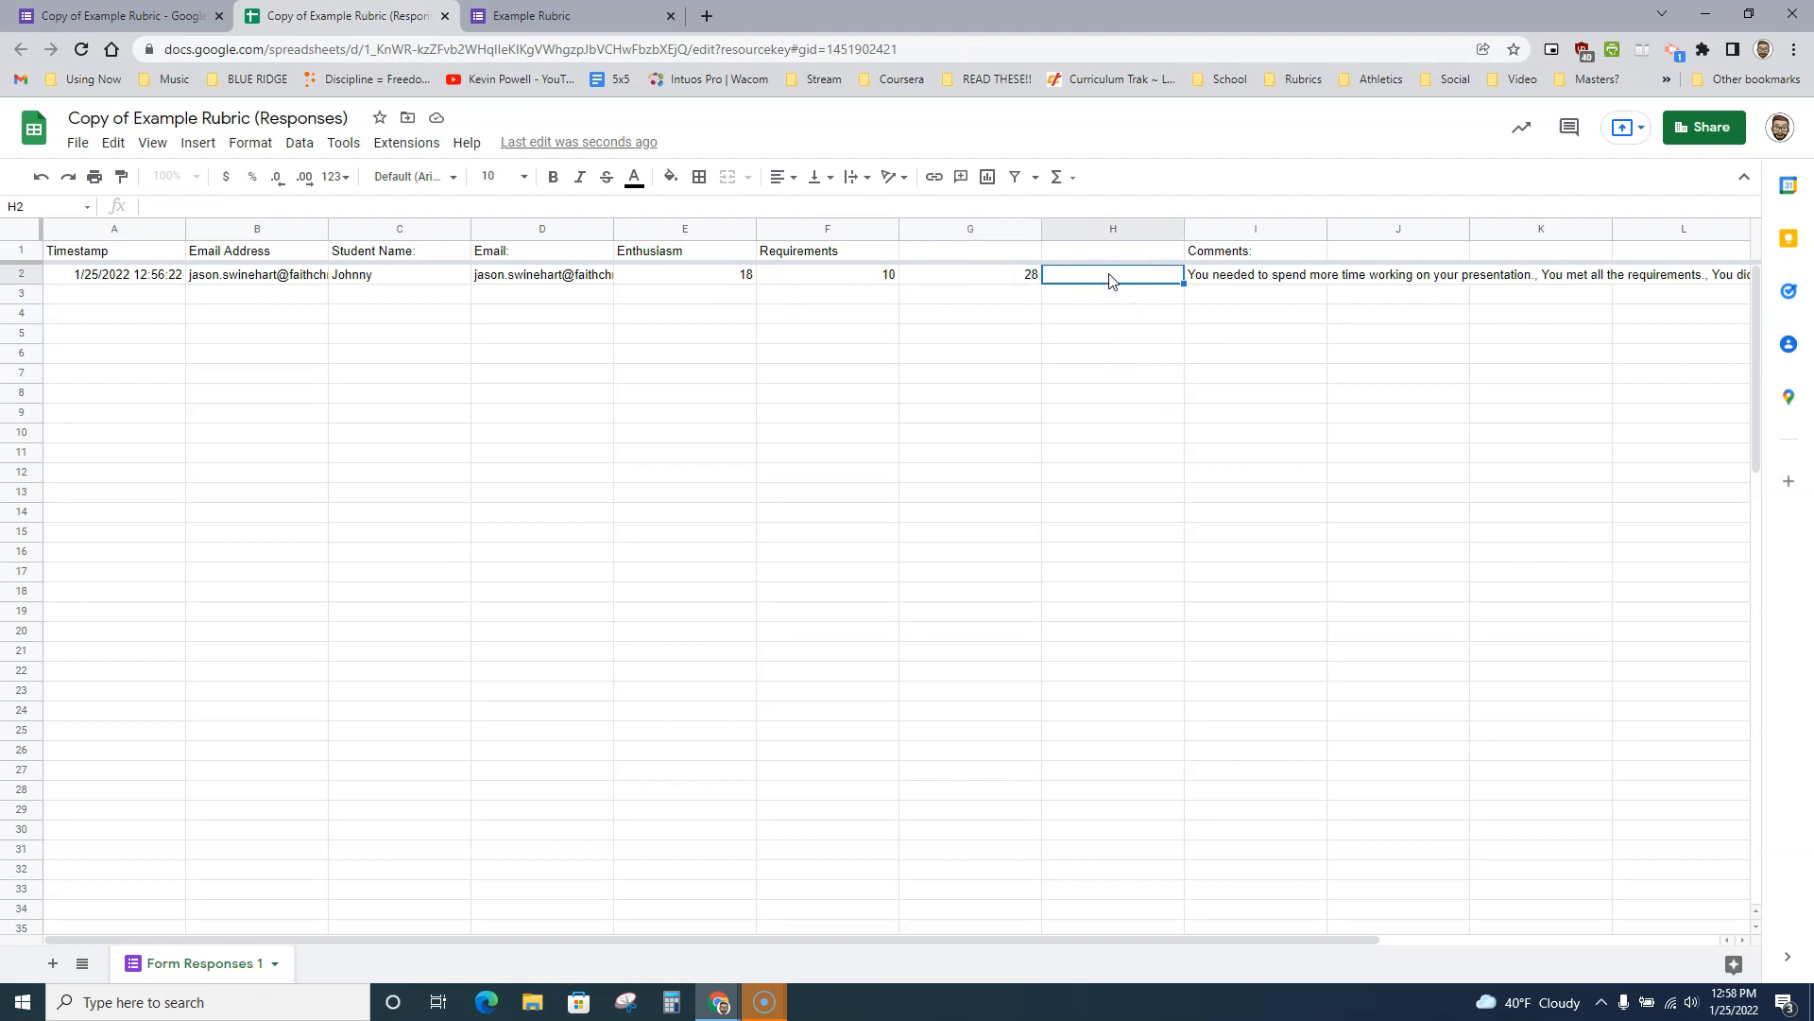
{"action": "left_click", "coordinate": [955, 252]}
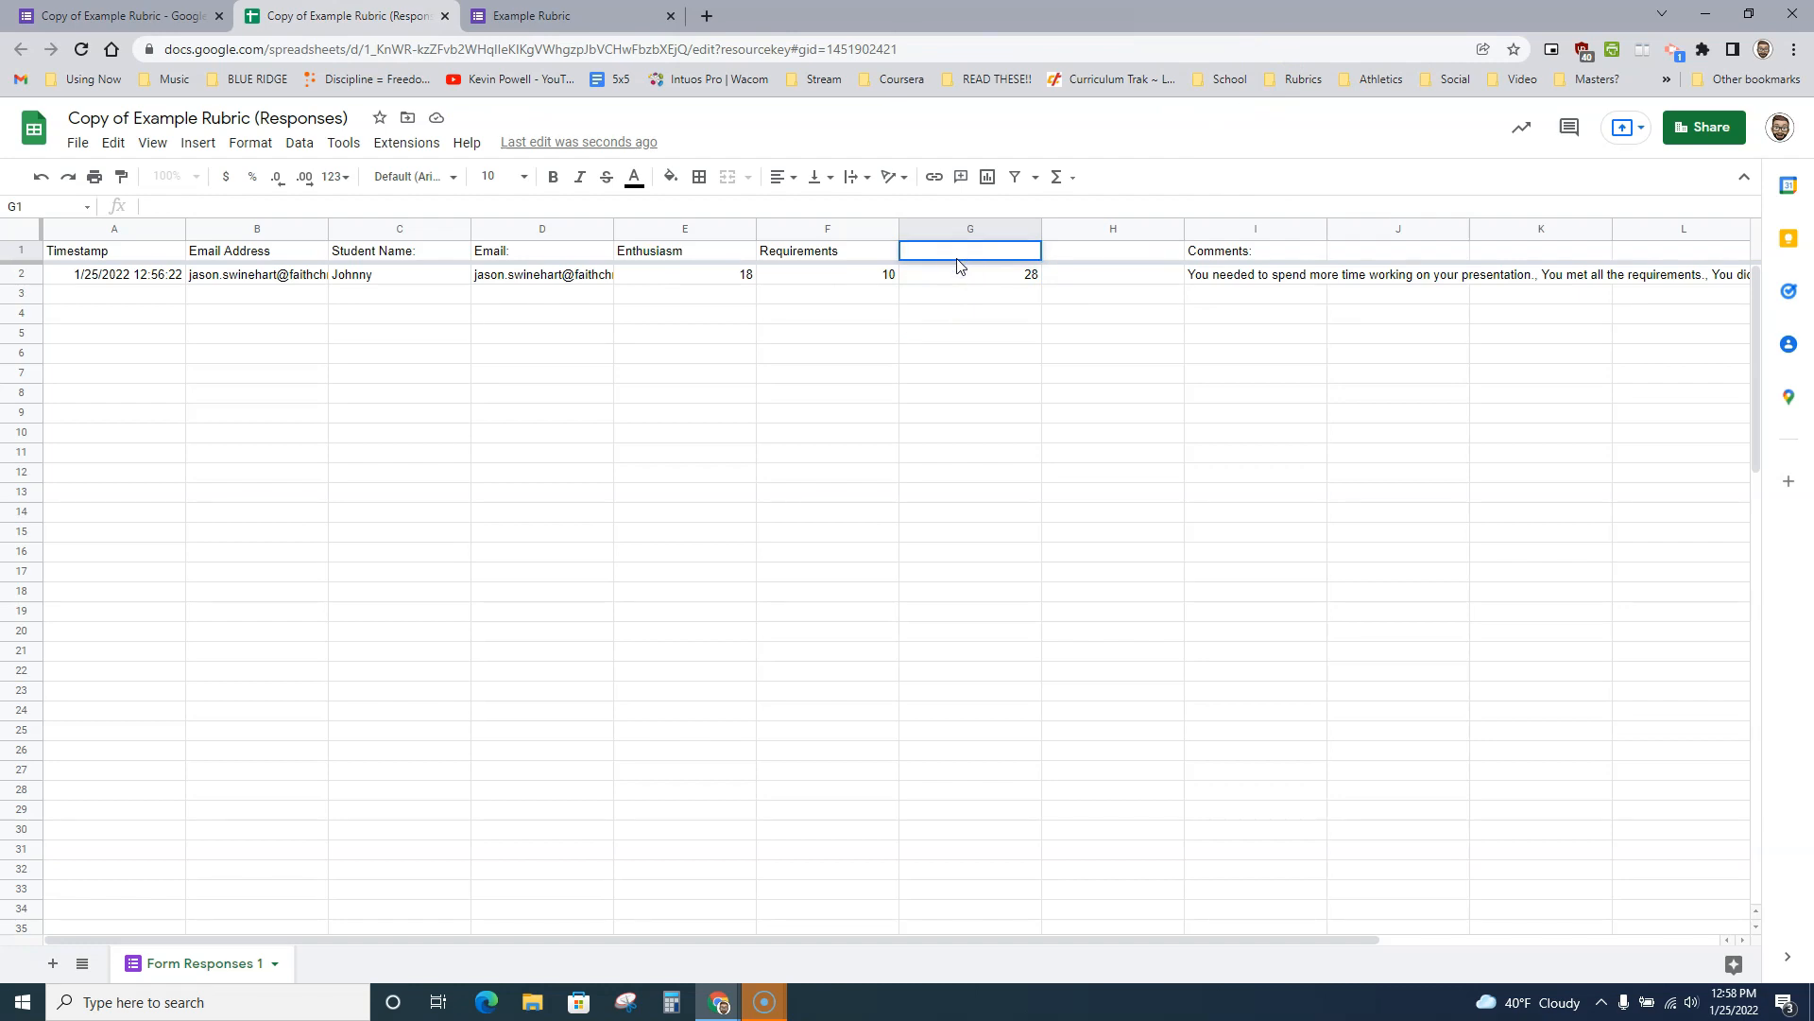
{"action": "type", "text": "total"}
{"action": "key", "text": "Tab"}
{"action": "type", "text": "gr"}
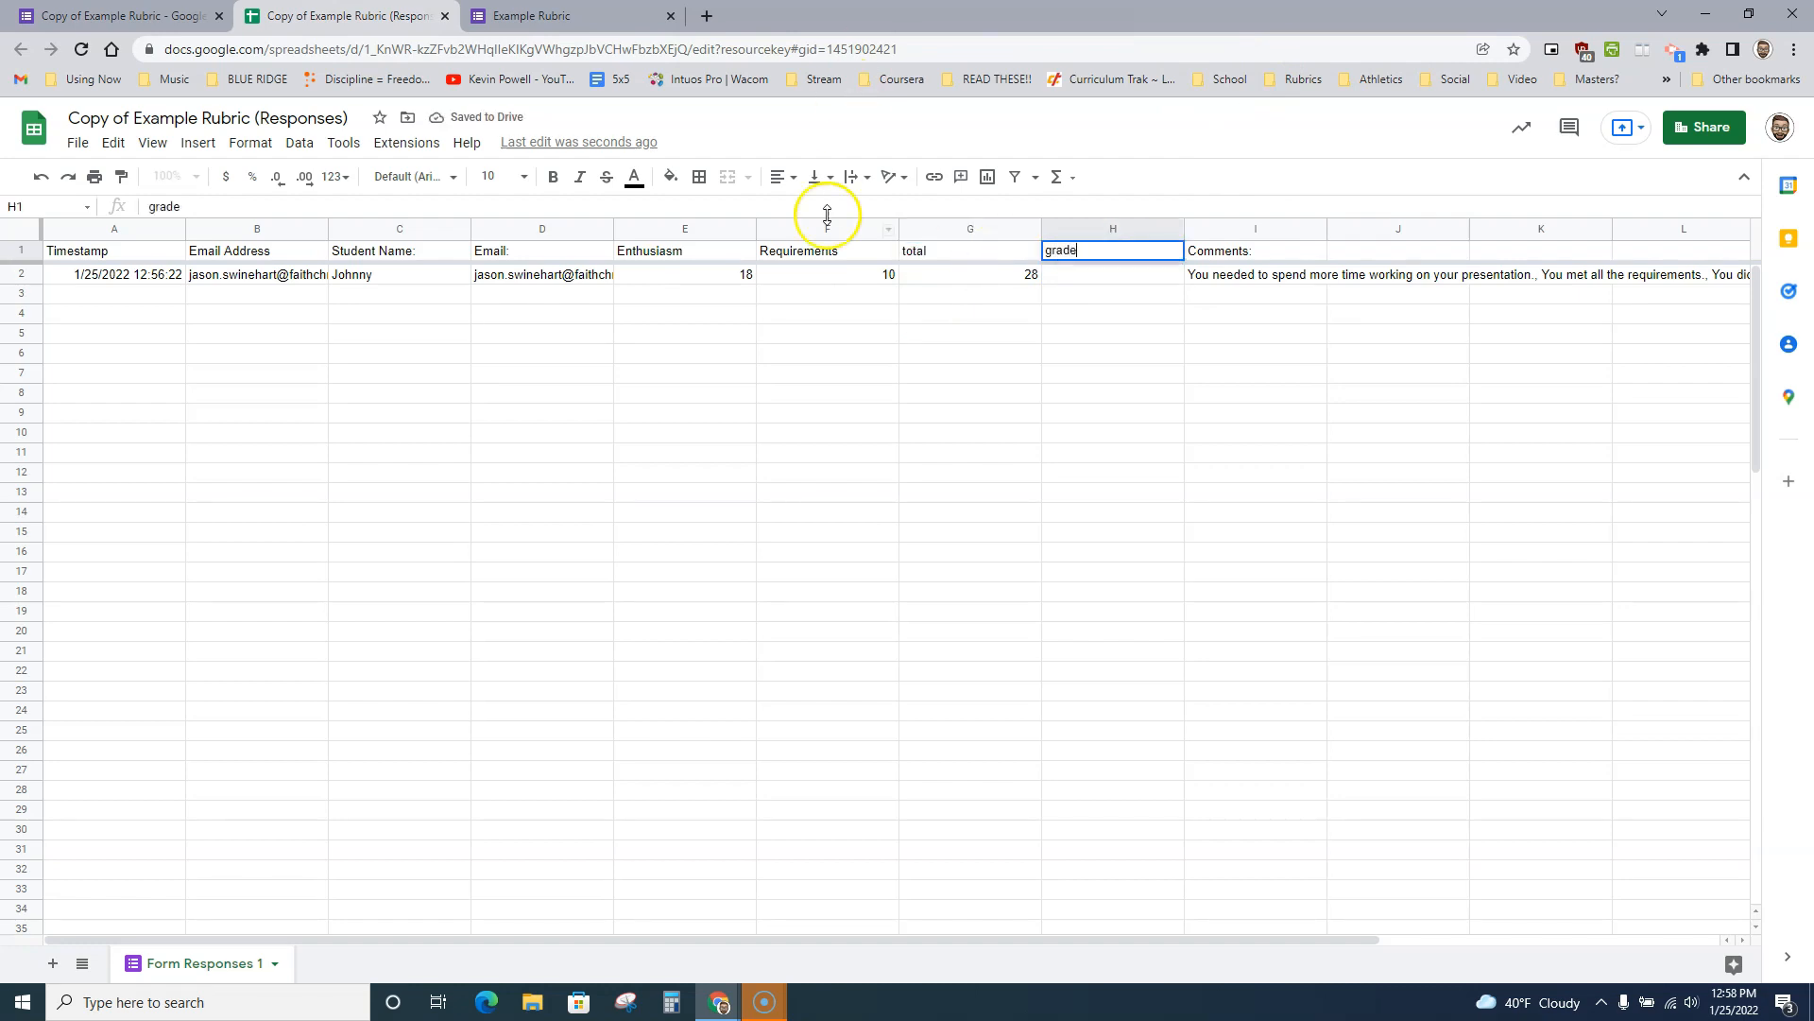
- Calculate the grade in cell H2 with the formula =G2/30
{"action": "left_click", "coordinate": [1069, 275]}
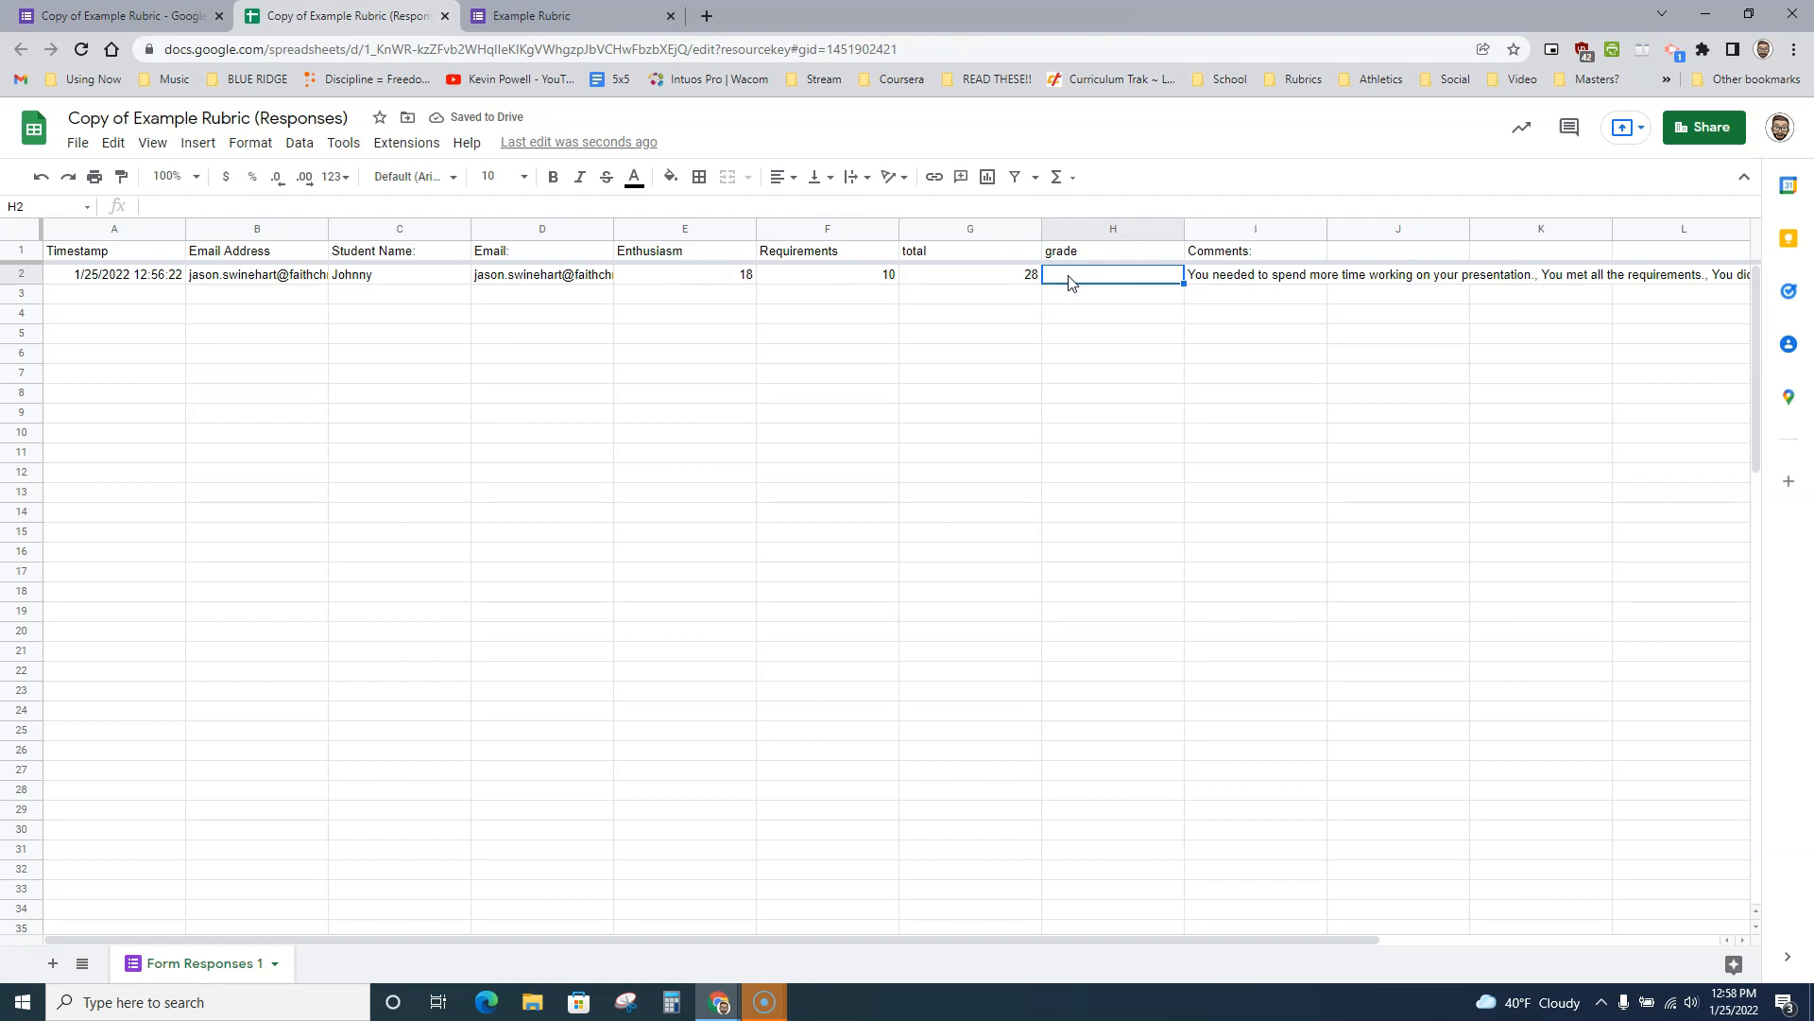
{"action": "type", "text": "="}
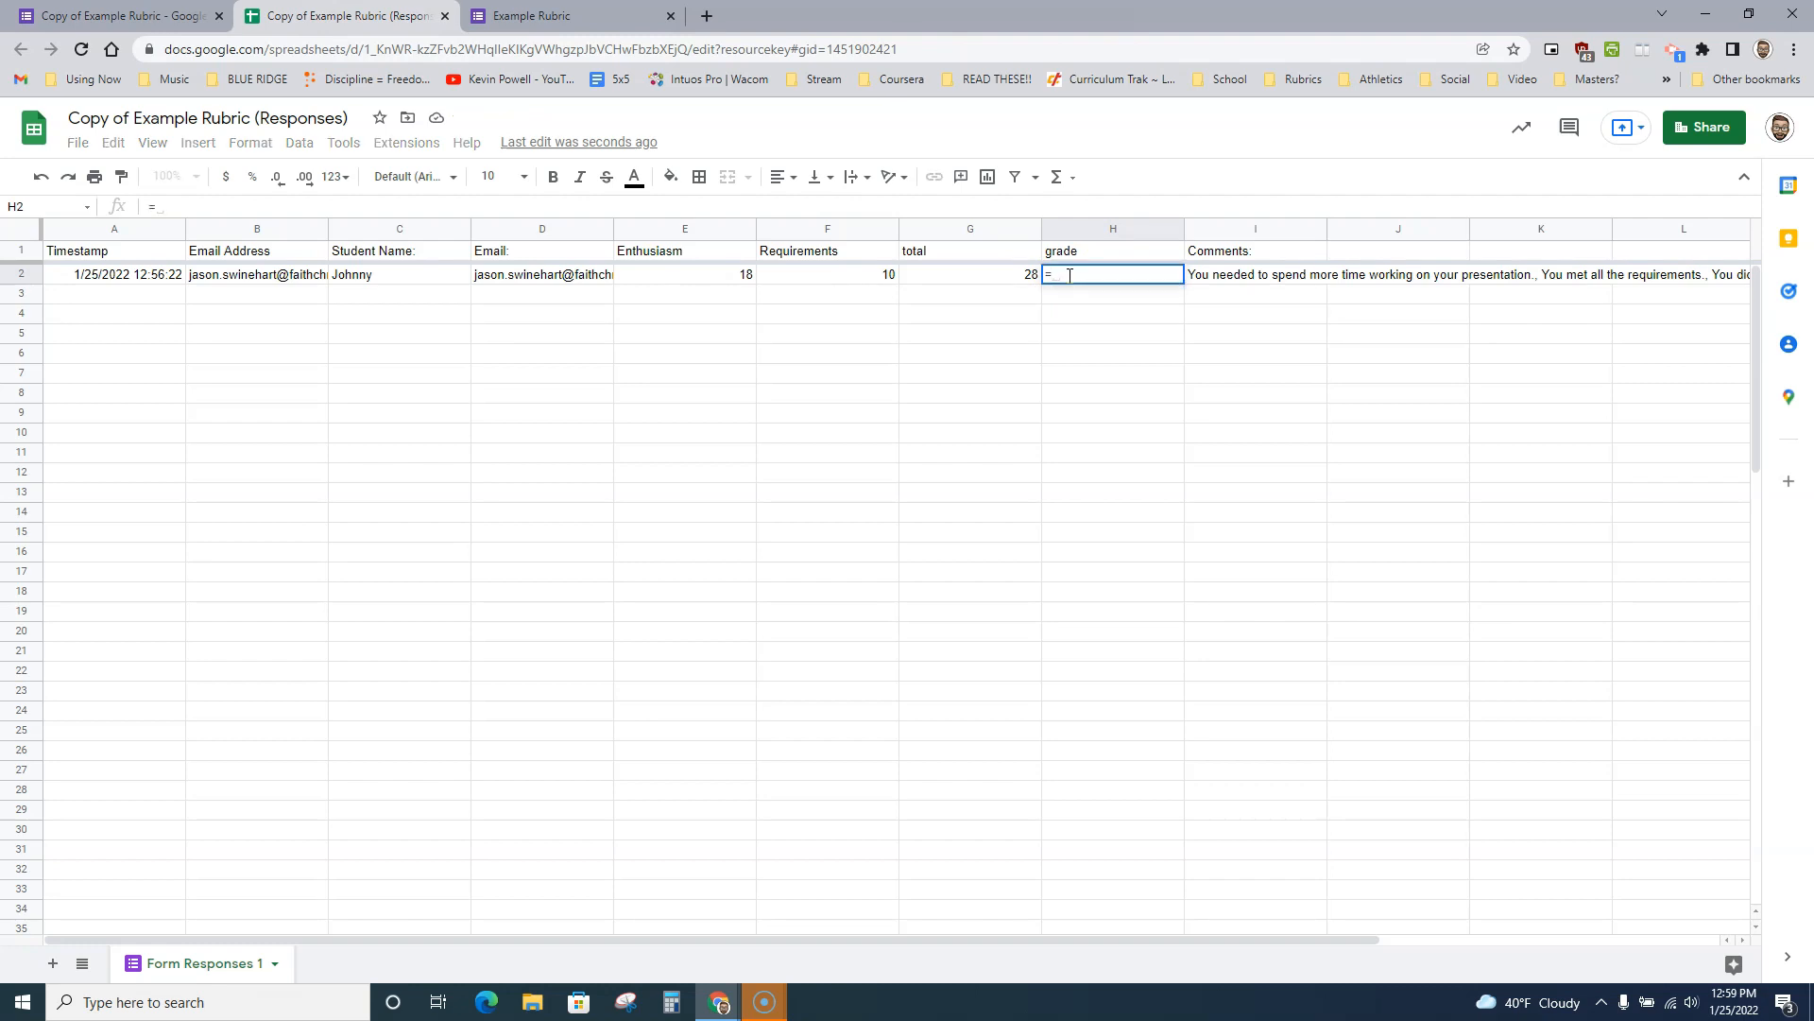
{"action": "left_click", "coordinate": [991, 281]}
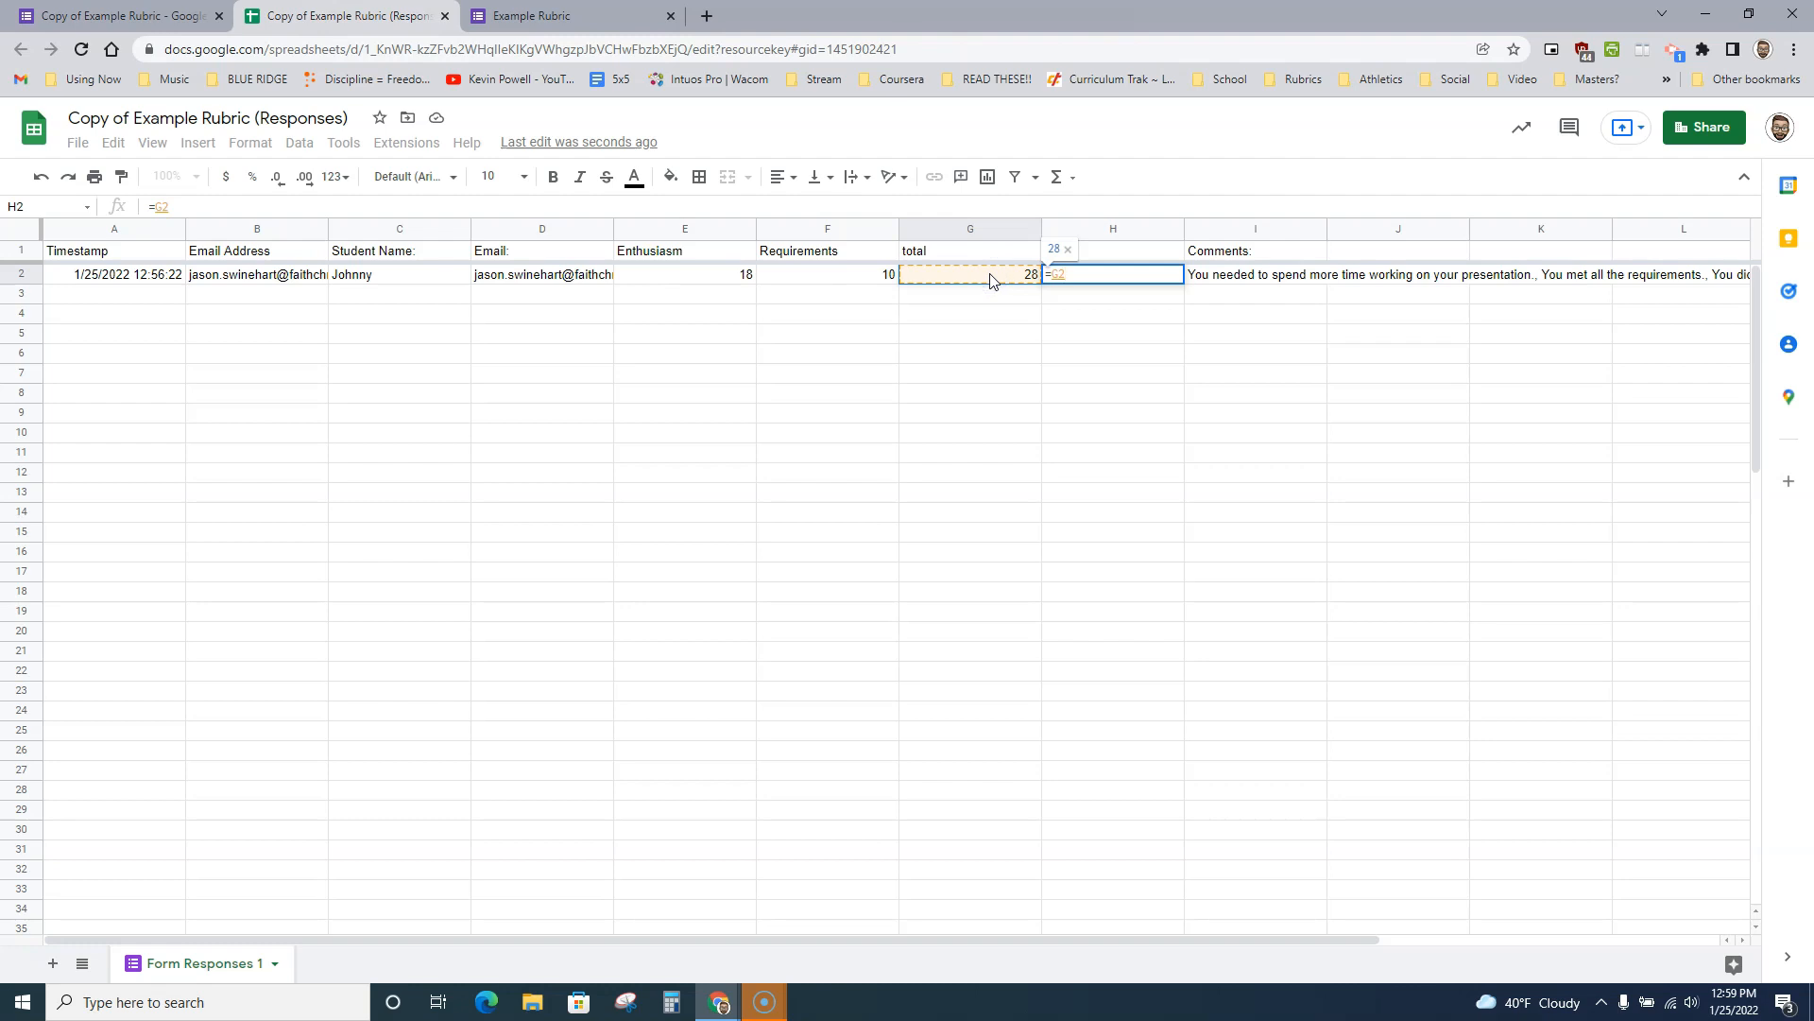
{"action": "type", "text": "/30"}
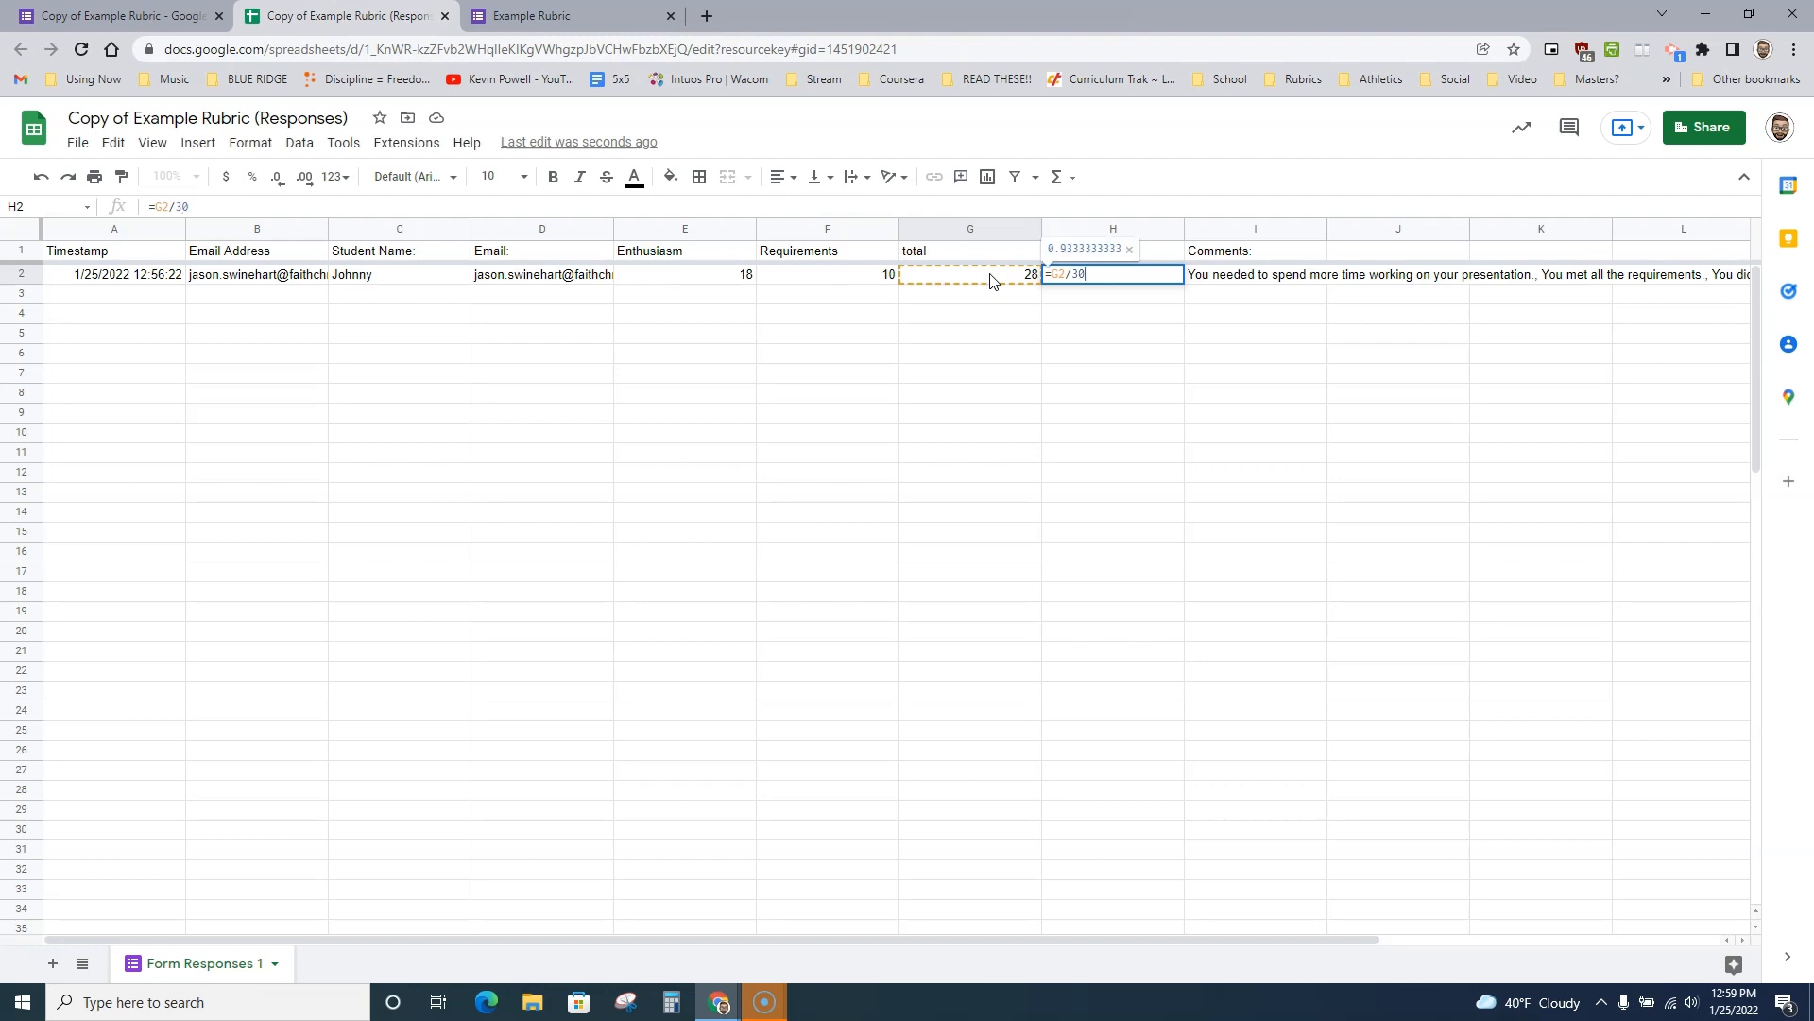
{"action": "key", "text": "Return"}
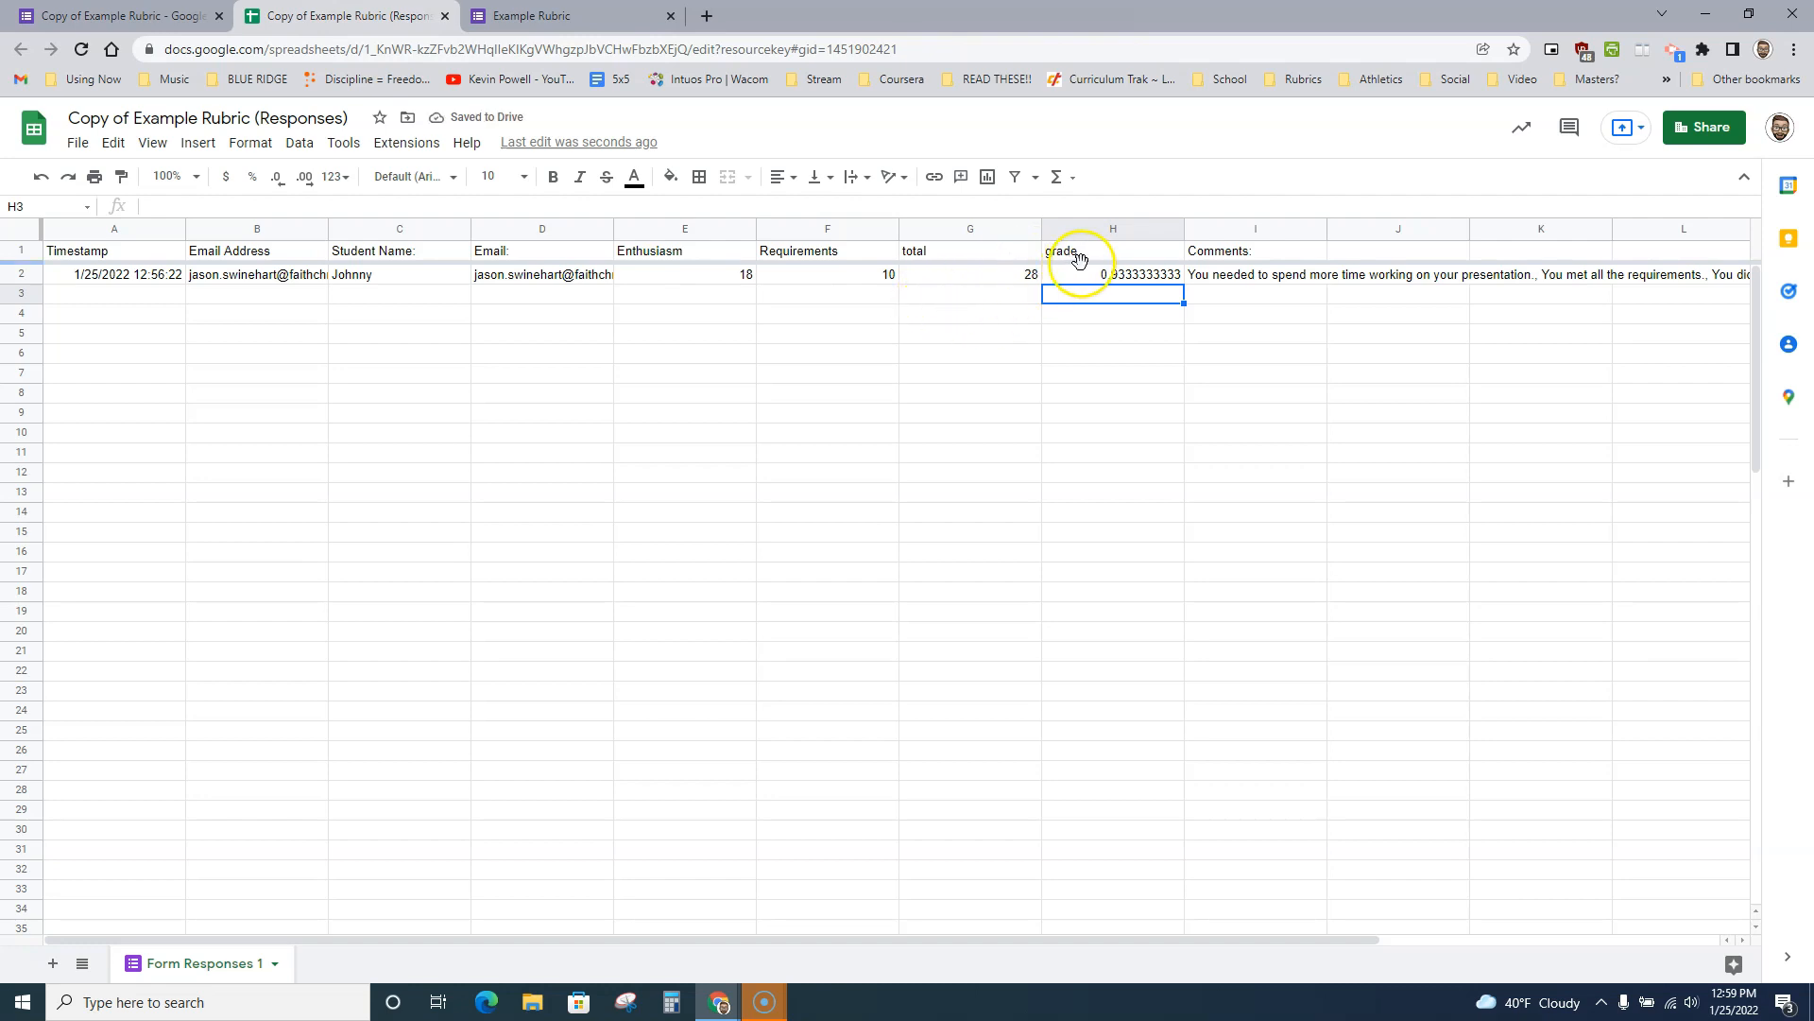
- Format the grade in H2 as a percentage with no decimal places
{"action": "left_click", "coordinate": [1141, 276]}
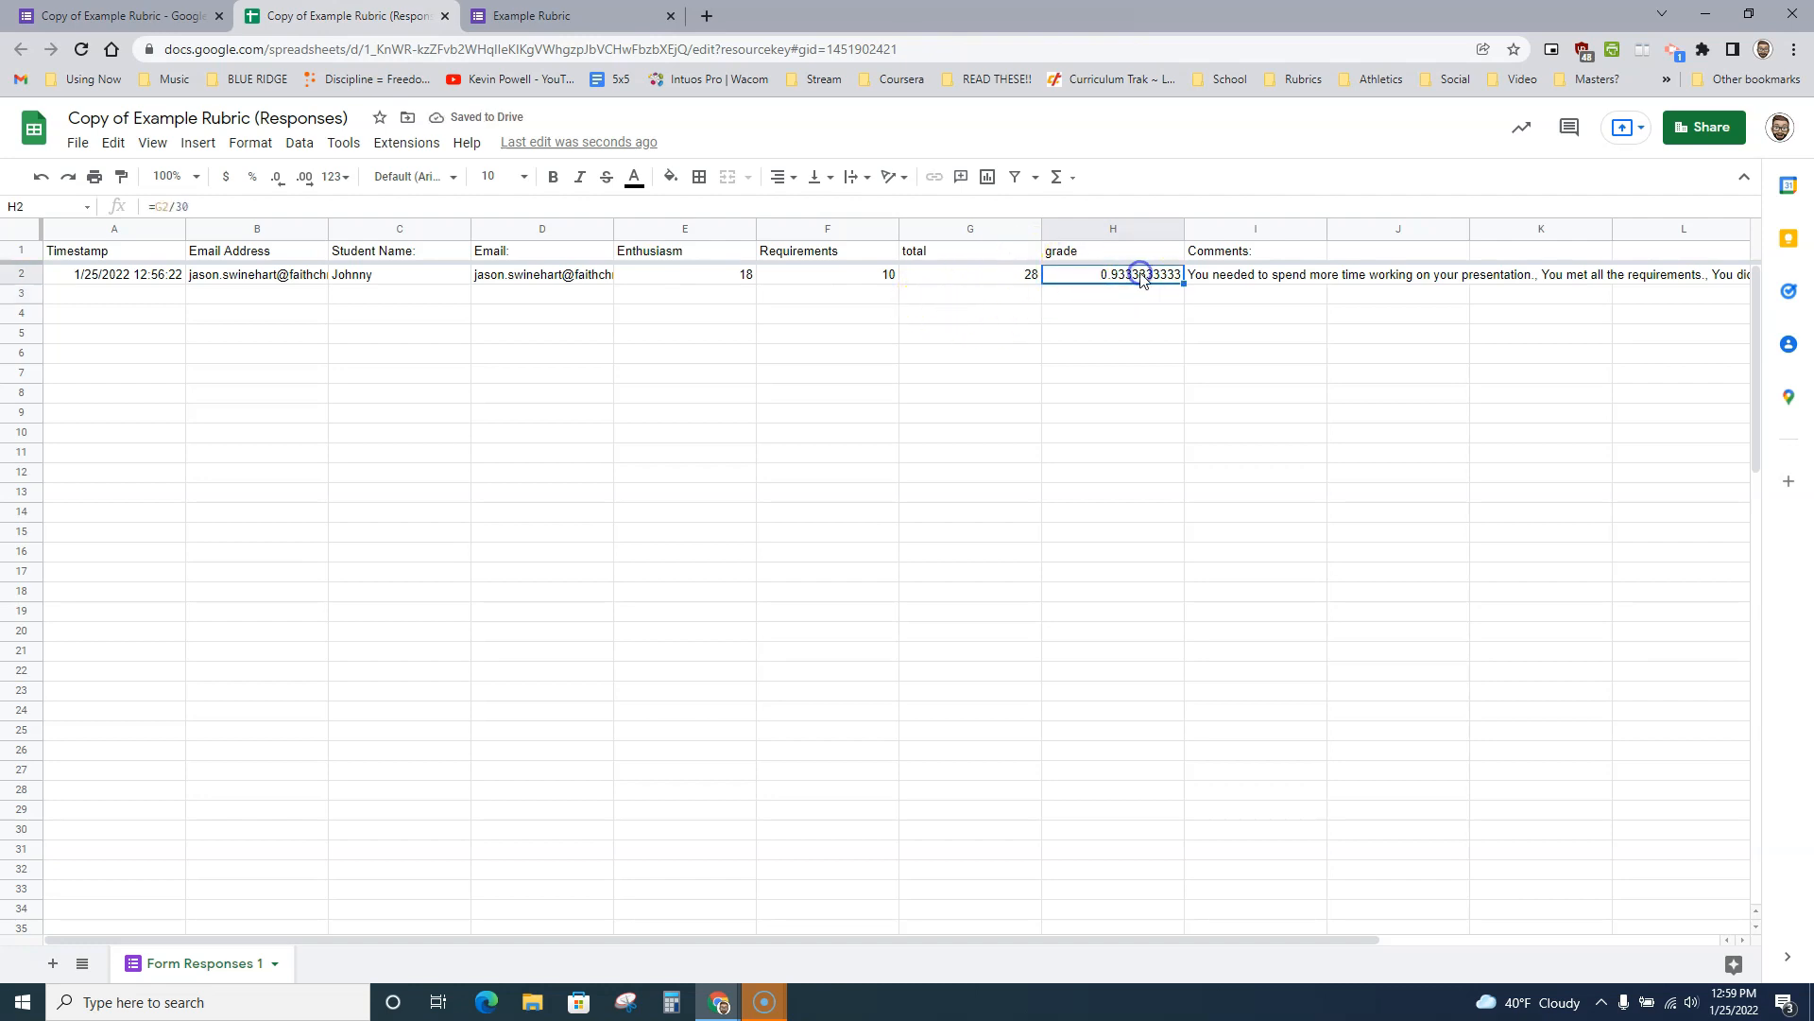
{"action": "left_click", "coordinate": [249, 180]}
{"action": "left_click", "coordinate": [276, 180]}
- Start another Example Rubric form response for the third listed student, choosing the listed email, Enthusiasm 20 and Requirements 7
{"action": "left_click", "coordinate": [546, 16]}
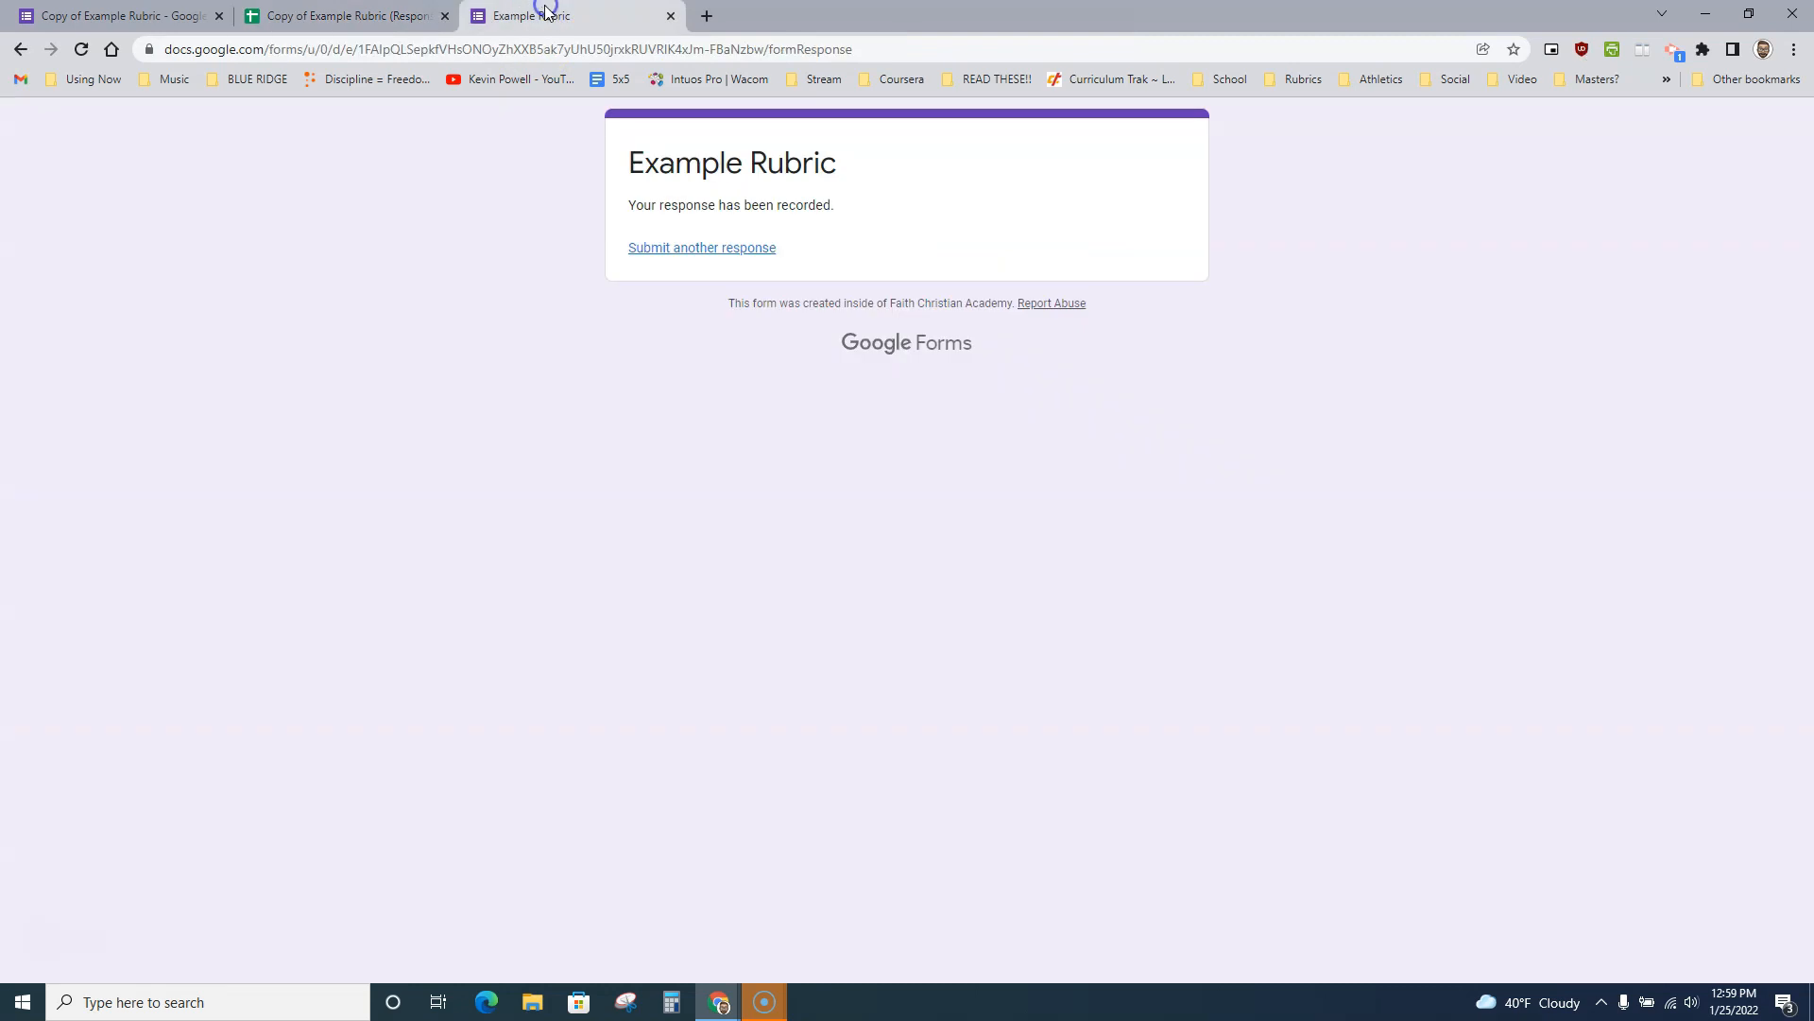
{"action": "left_click", "coordinate": [704, 249]}
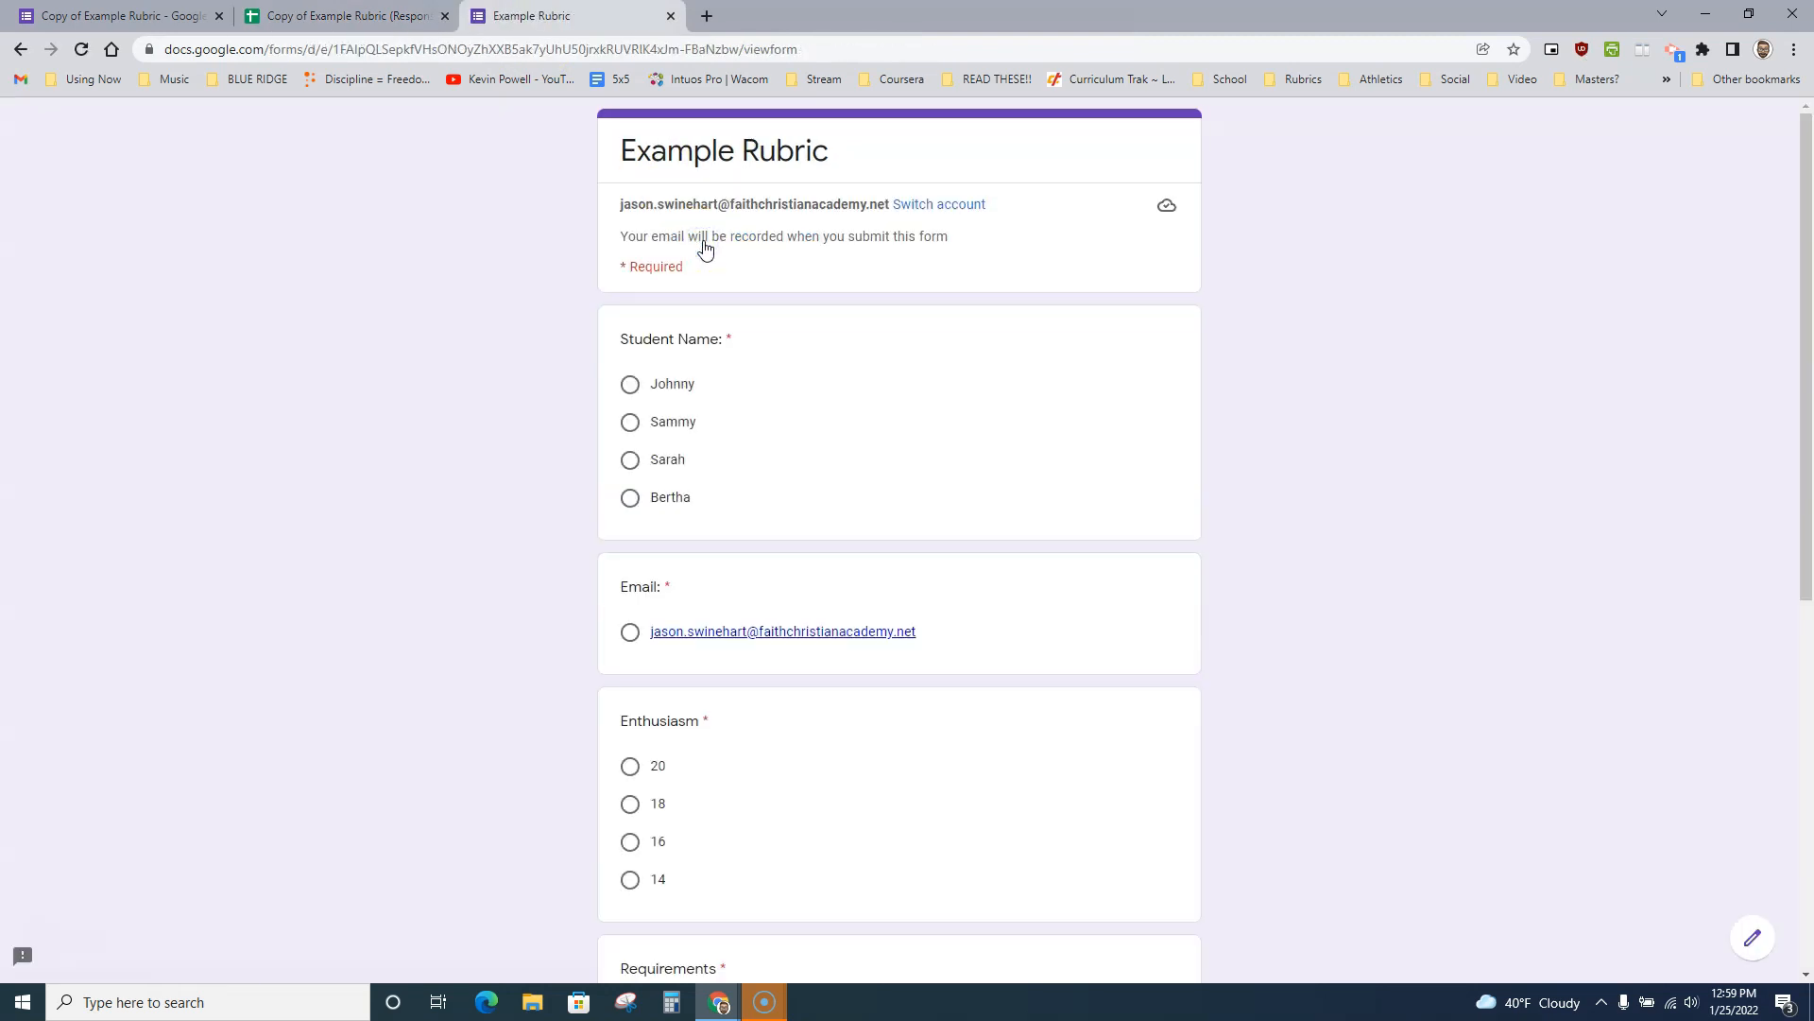
{"action": "left_click", "coordinate": [630, 459]}
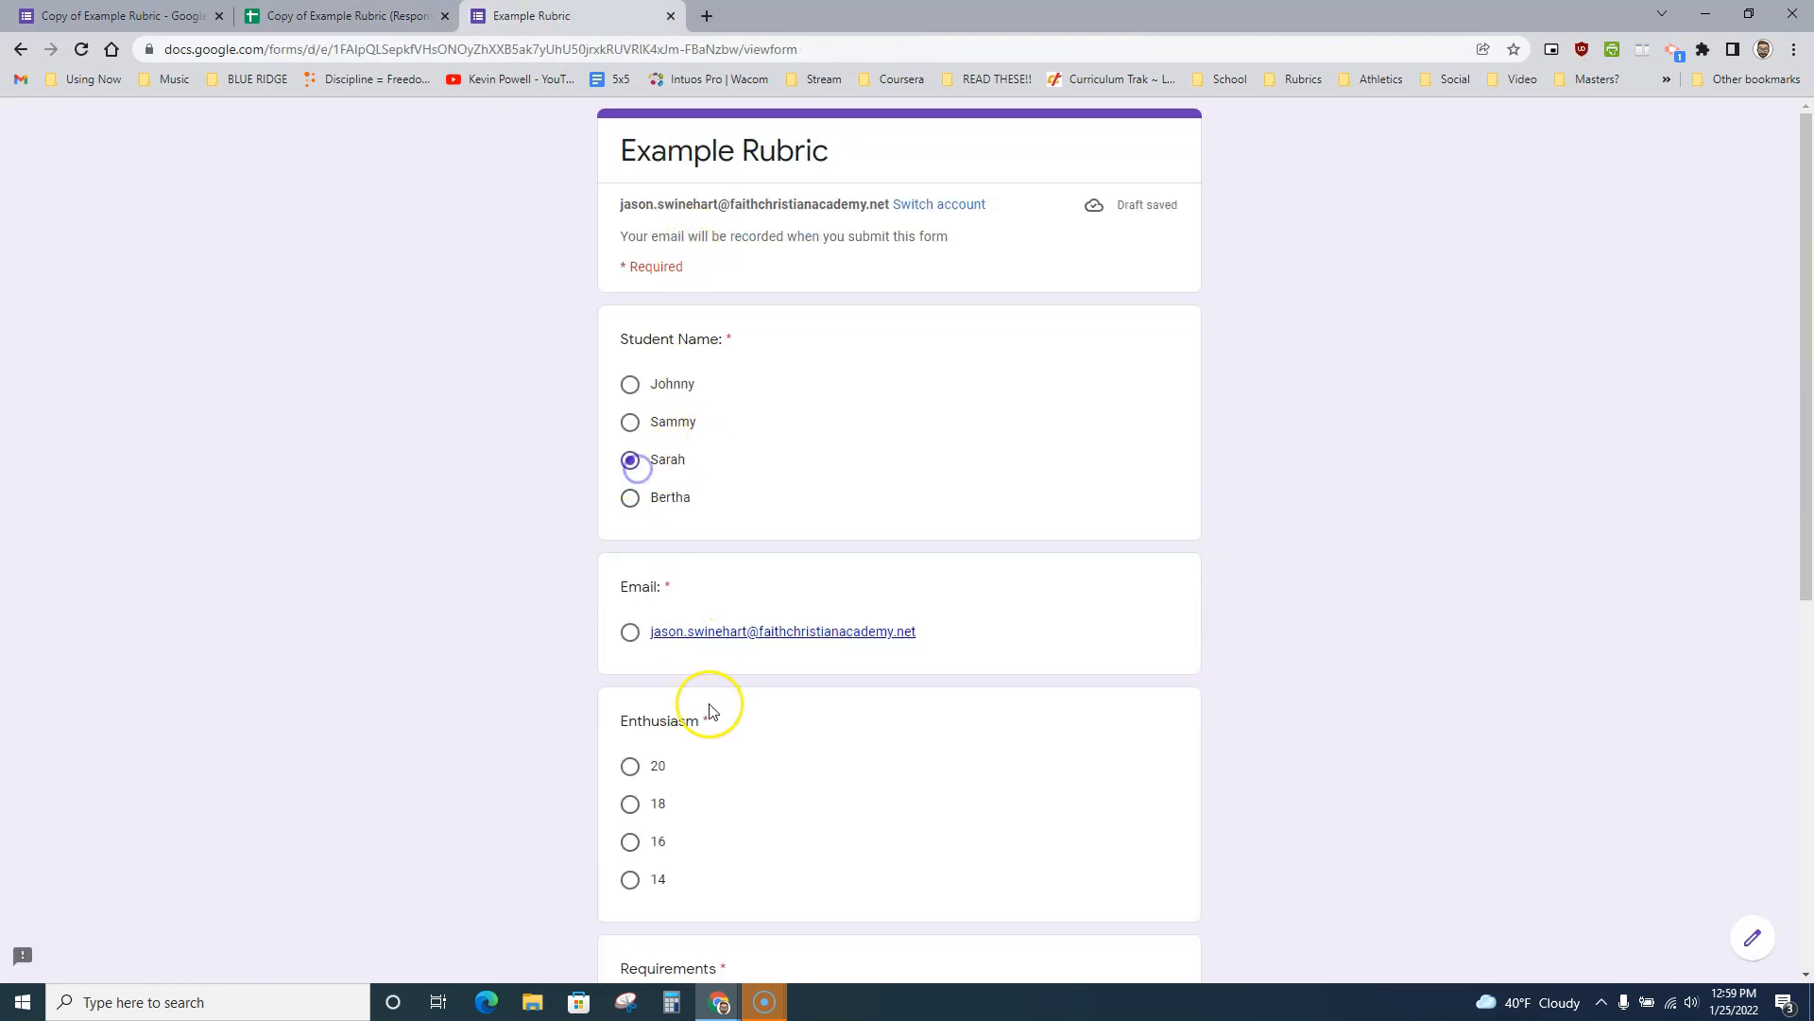
{"action": "left_click", "coordinate": [630, 634]}
{"action": "scroll", "coordinate": [668, 616], "scroll_direction": "down", "scroll_amount": 3}
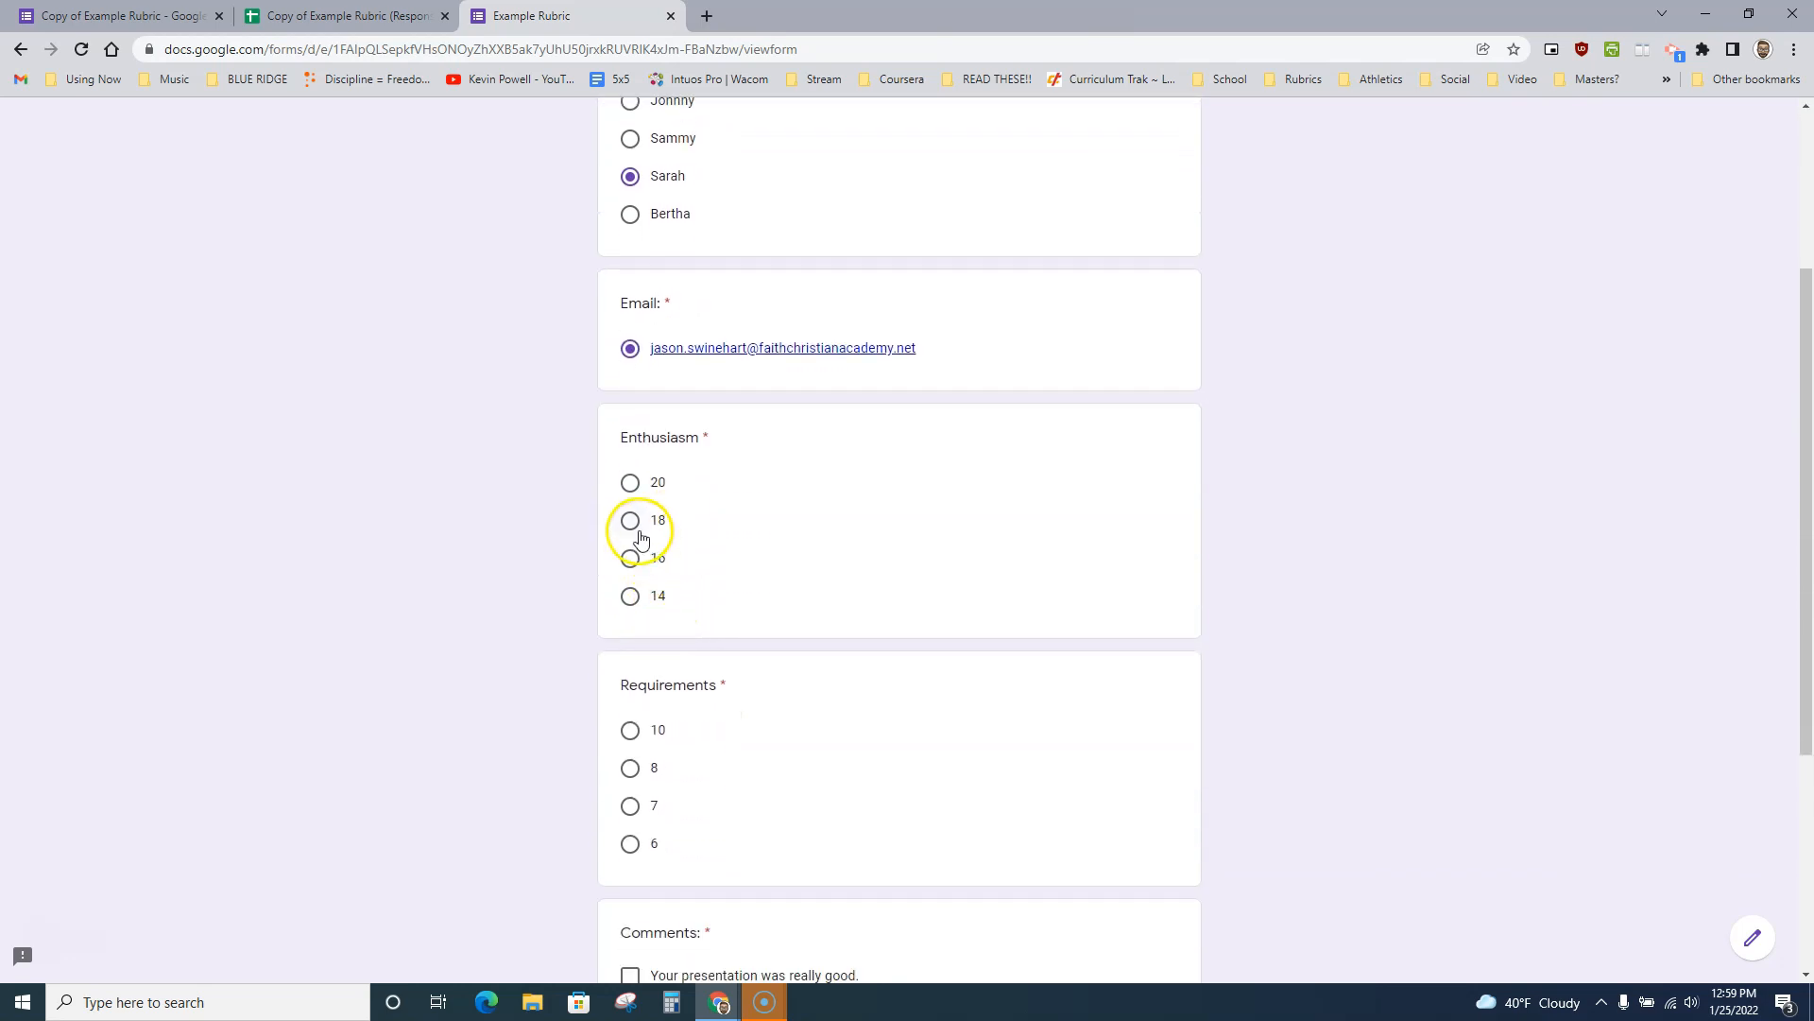
{"action": "left_click", "coordinate": [631, 484]}
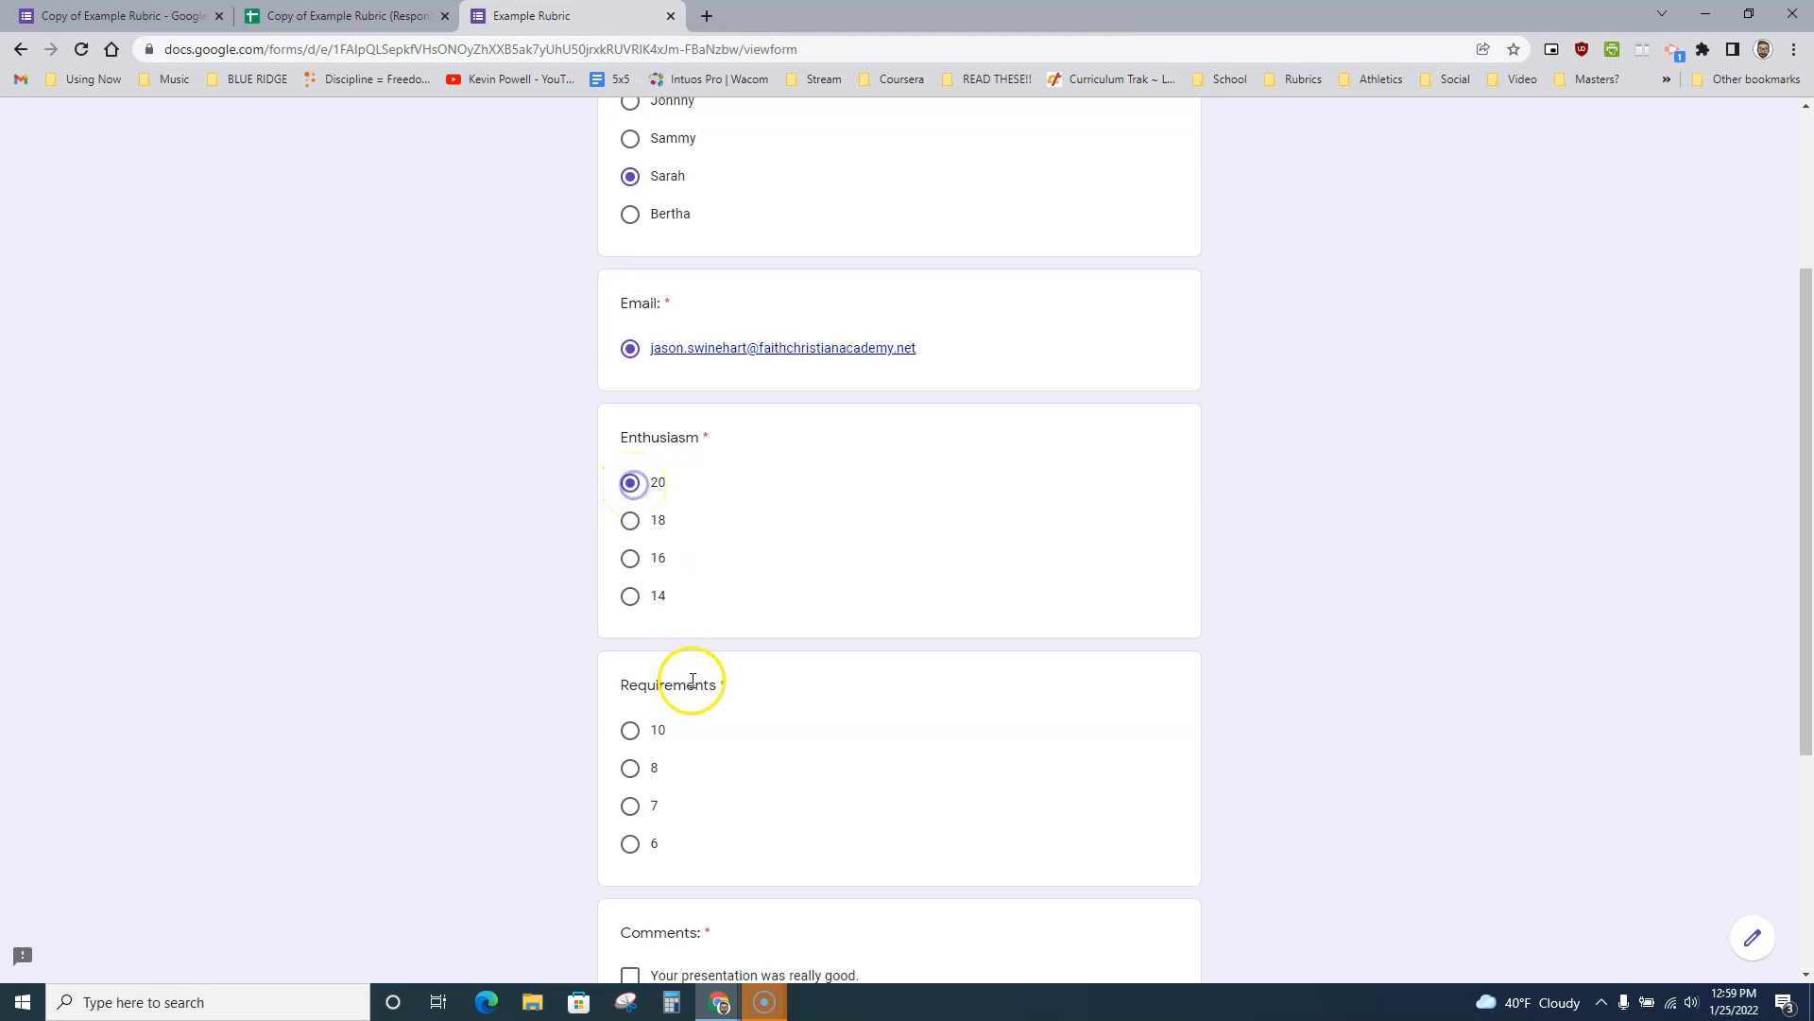
{"action": "left_click", "coordinate": [632, 808]}
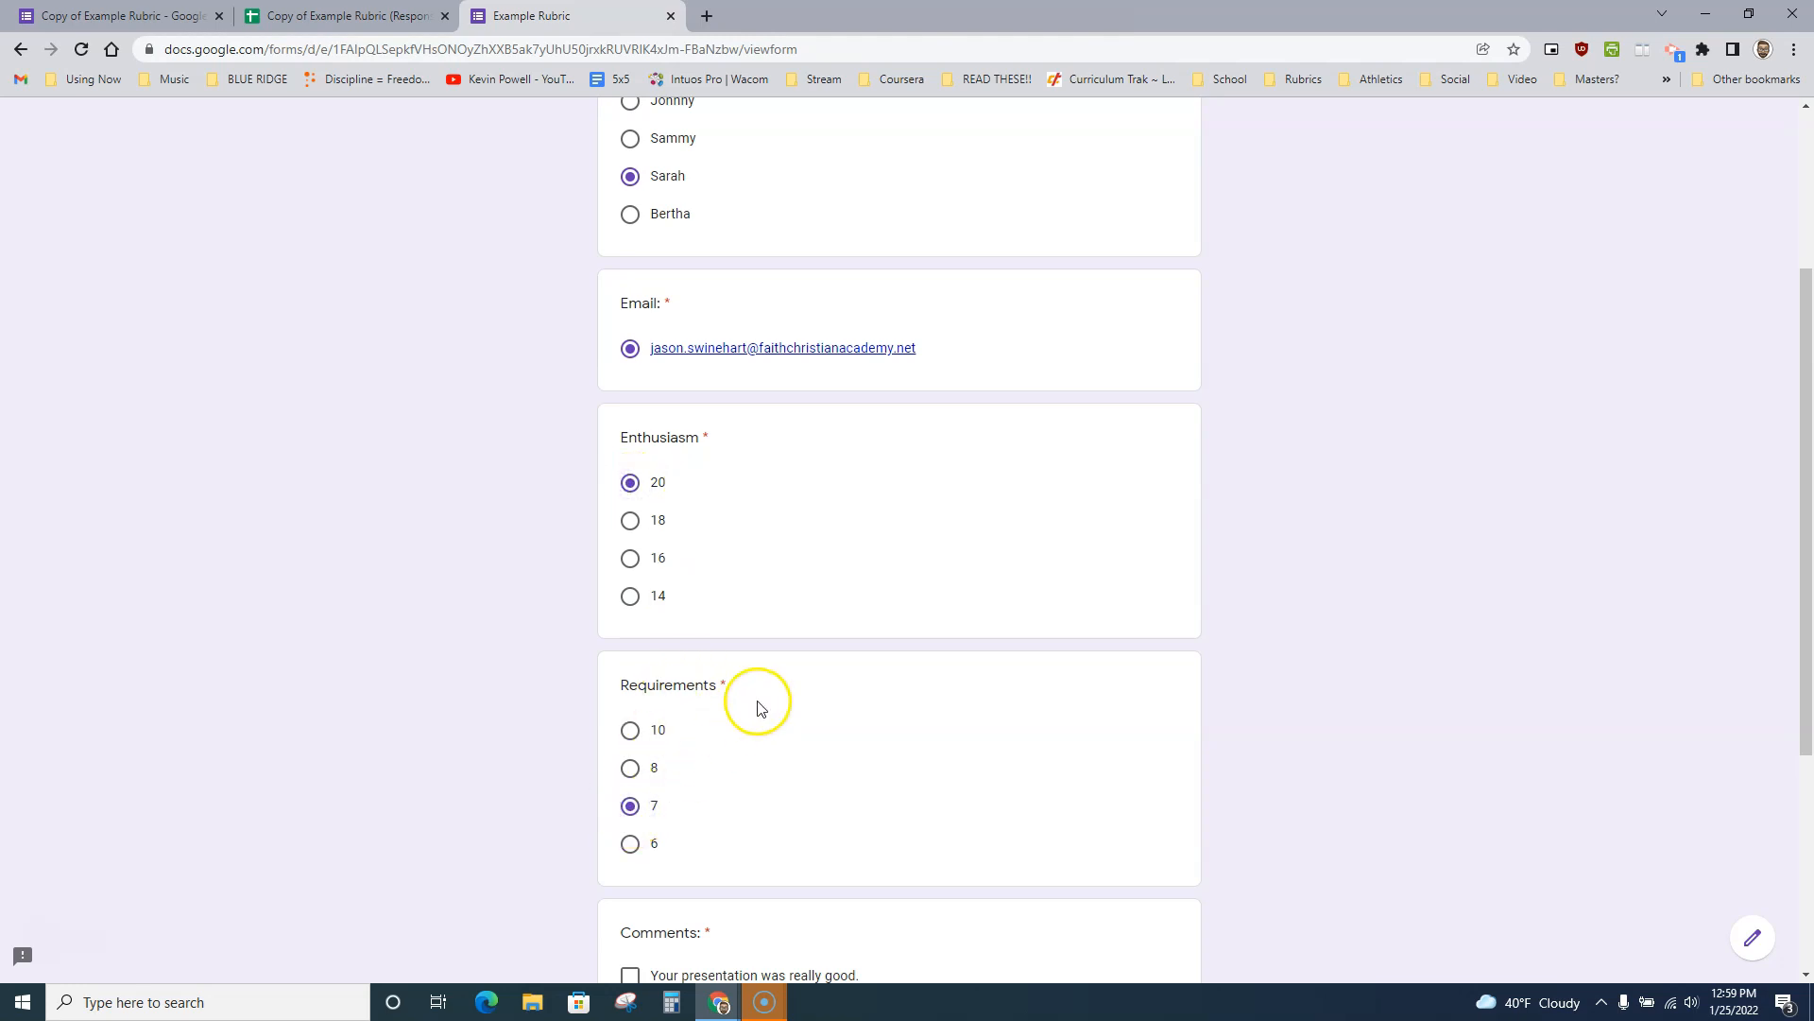
- Choose "Your presentation was really good.", add the other comment "Next time, read all of the requirements. That will be a big help!!!!" and submit the form
{"action": "scroll", "coordinate": [756, 705], "scroll_direction": "down", "scroll_amount": 3}
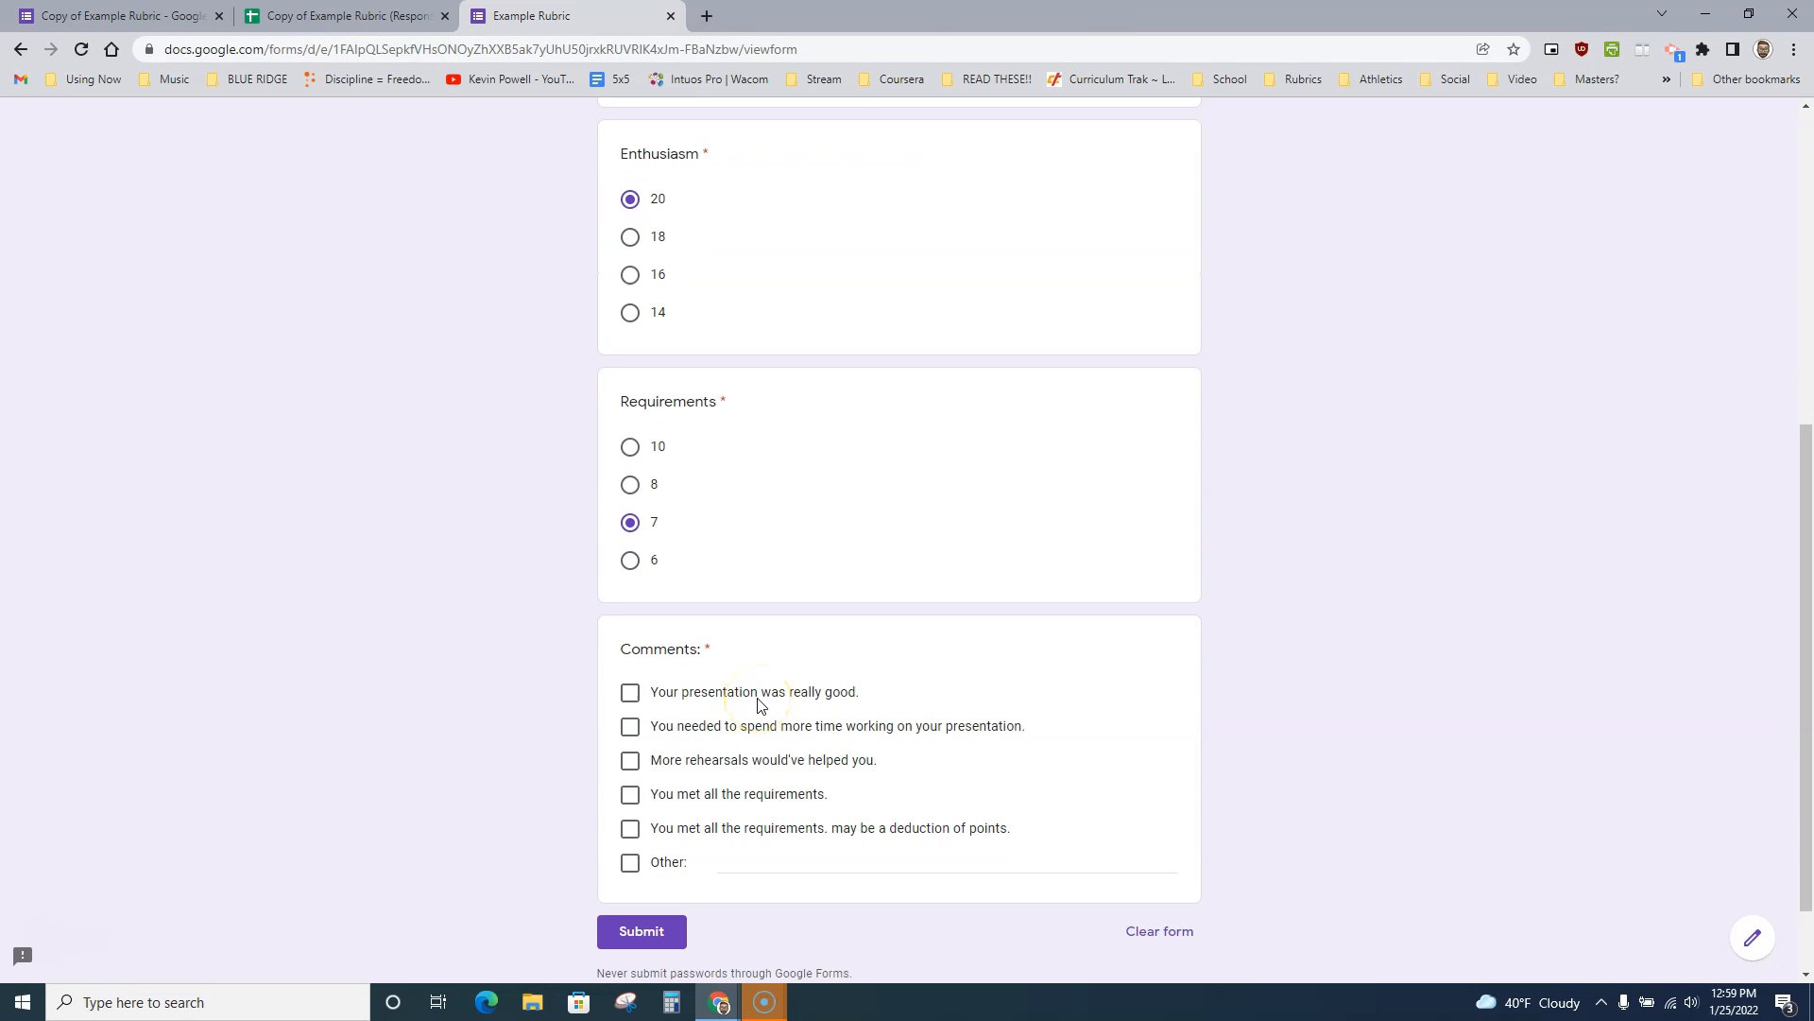
{"action": "left_click", "coordinate": [629, 691]}
{"action": "left_click", "coordinate": [743, 860]}
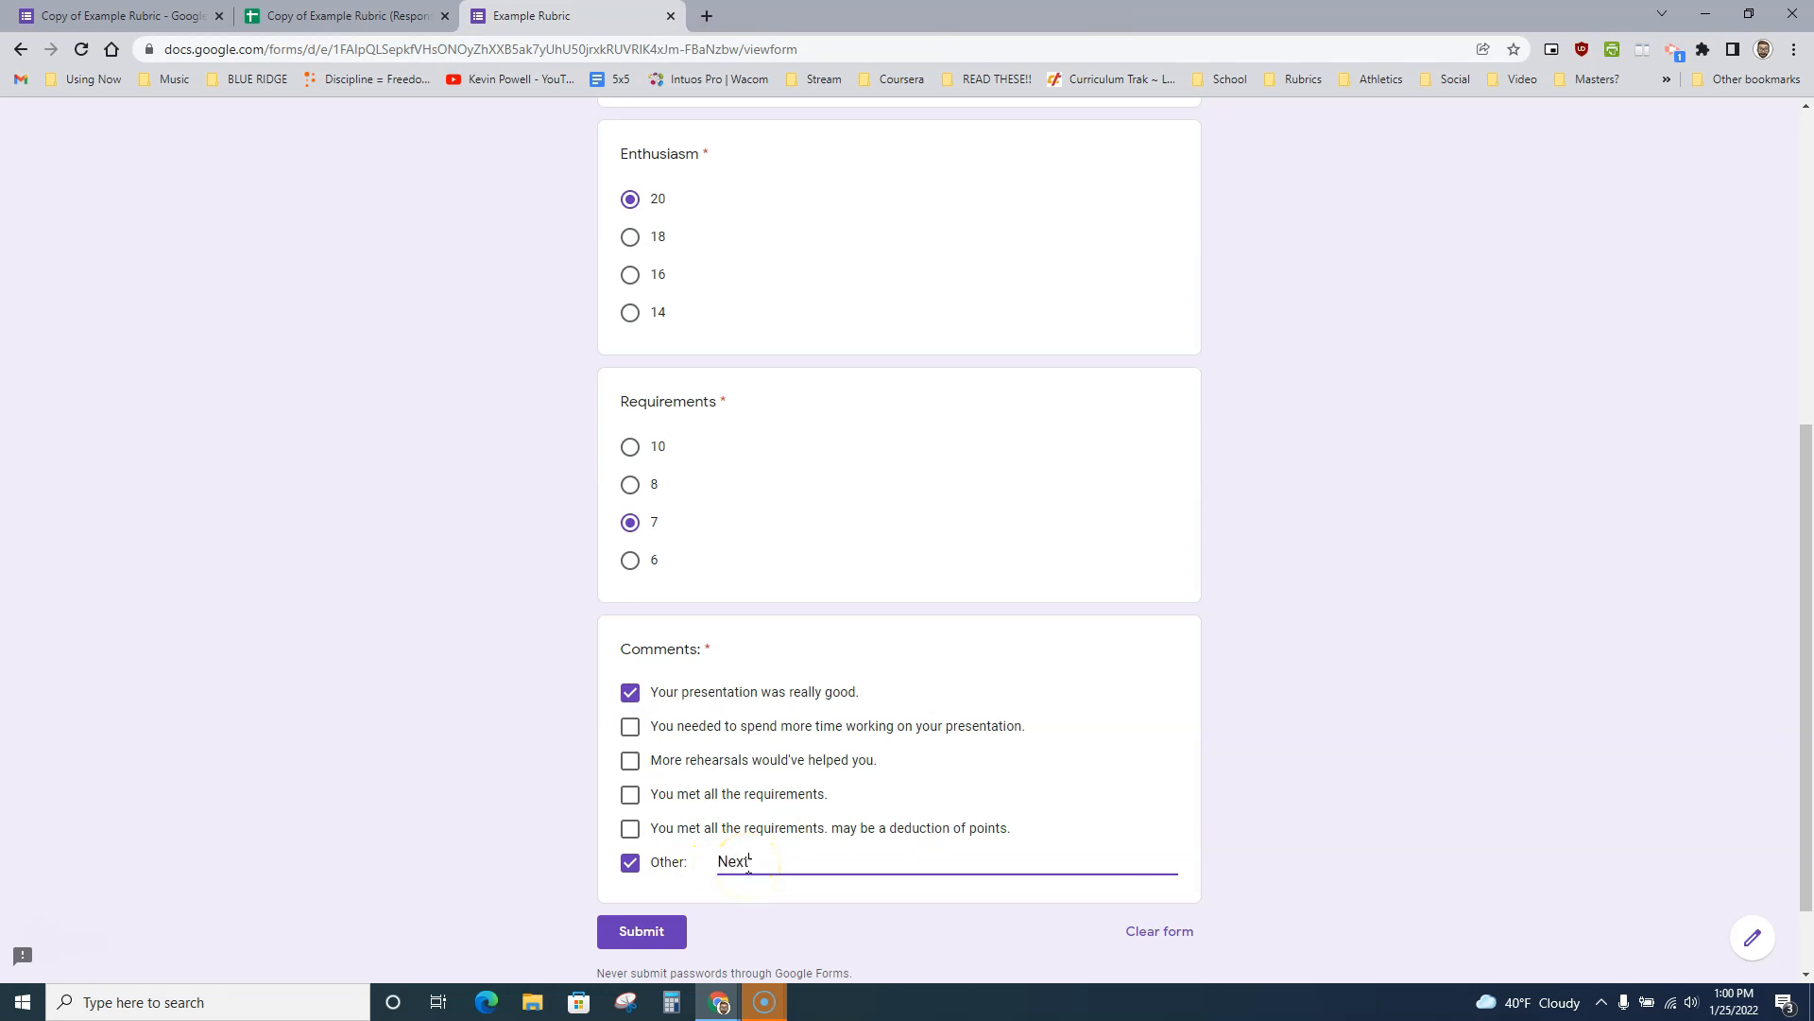
{"action": "type", "text": "Next time, read all of the requirements.  That will be a big help!!!!"}
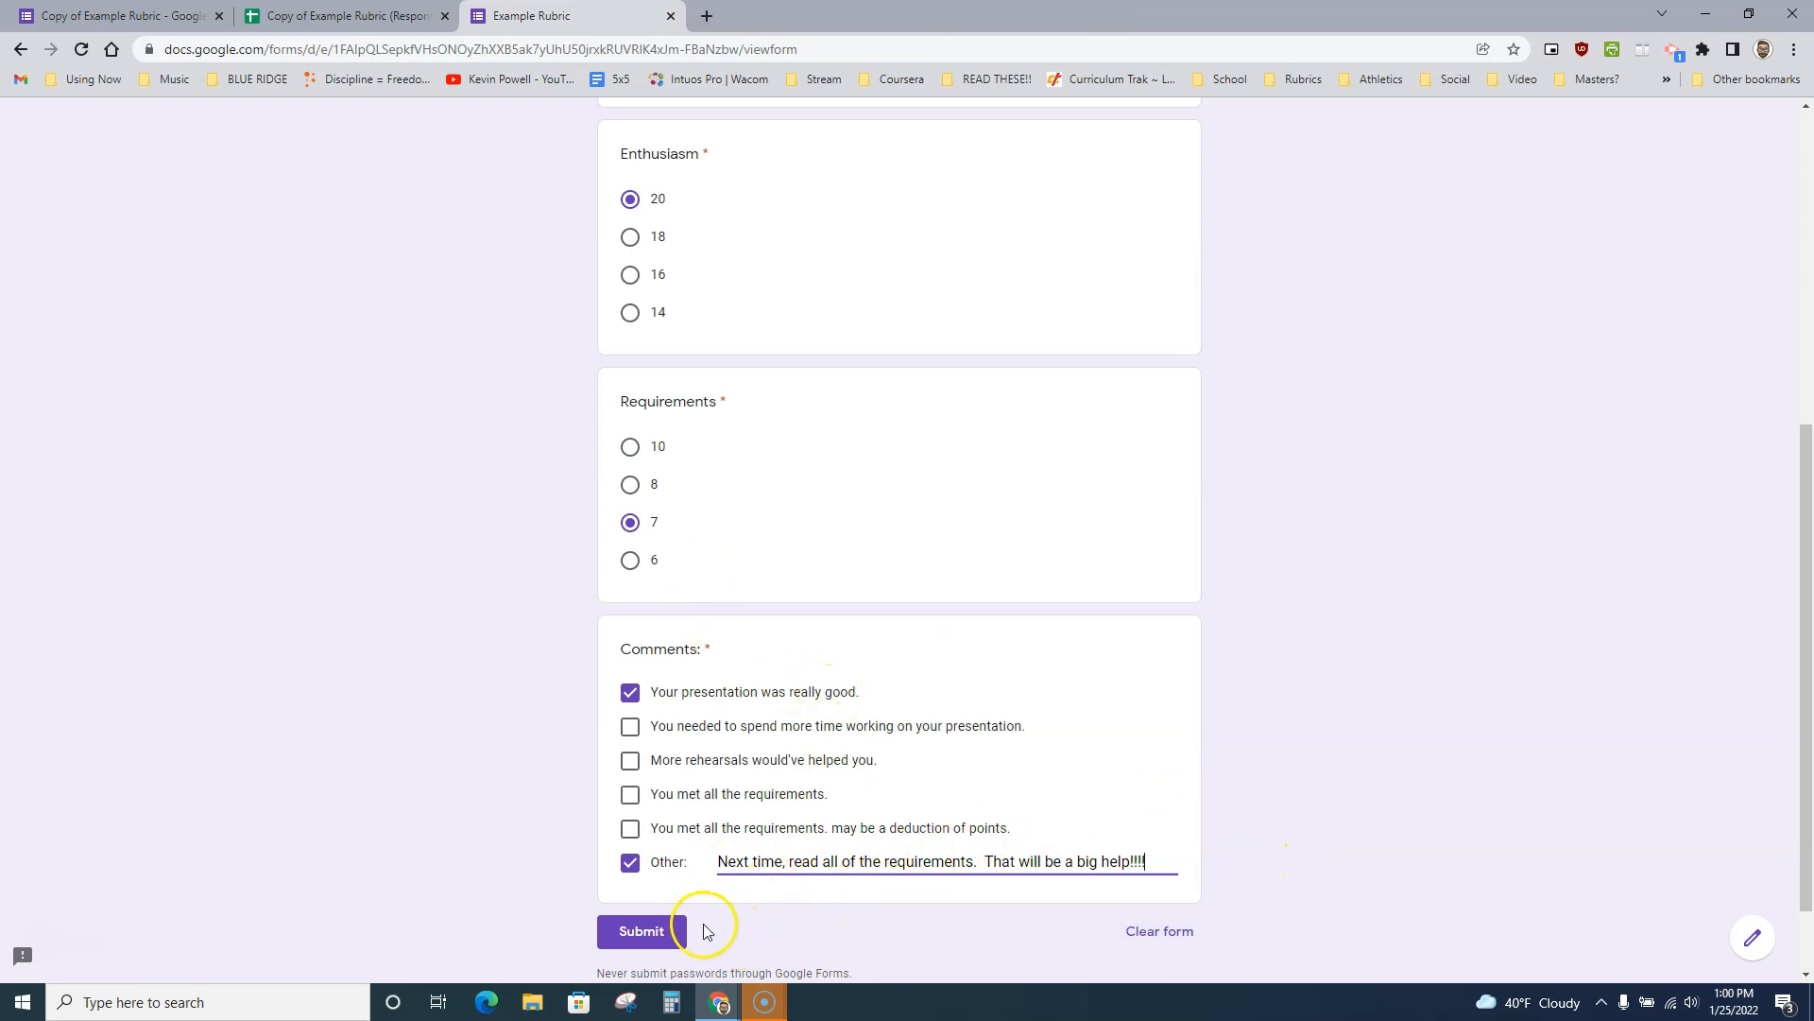
{"action": "left_click", "coordinate": [666, 934]}
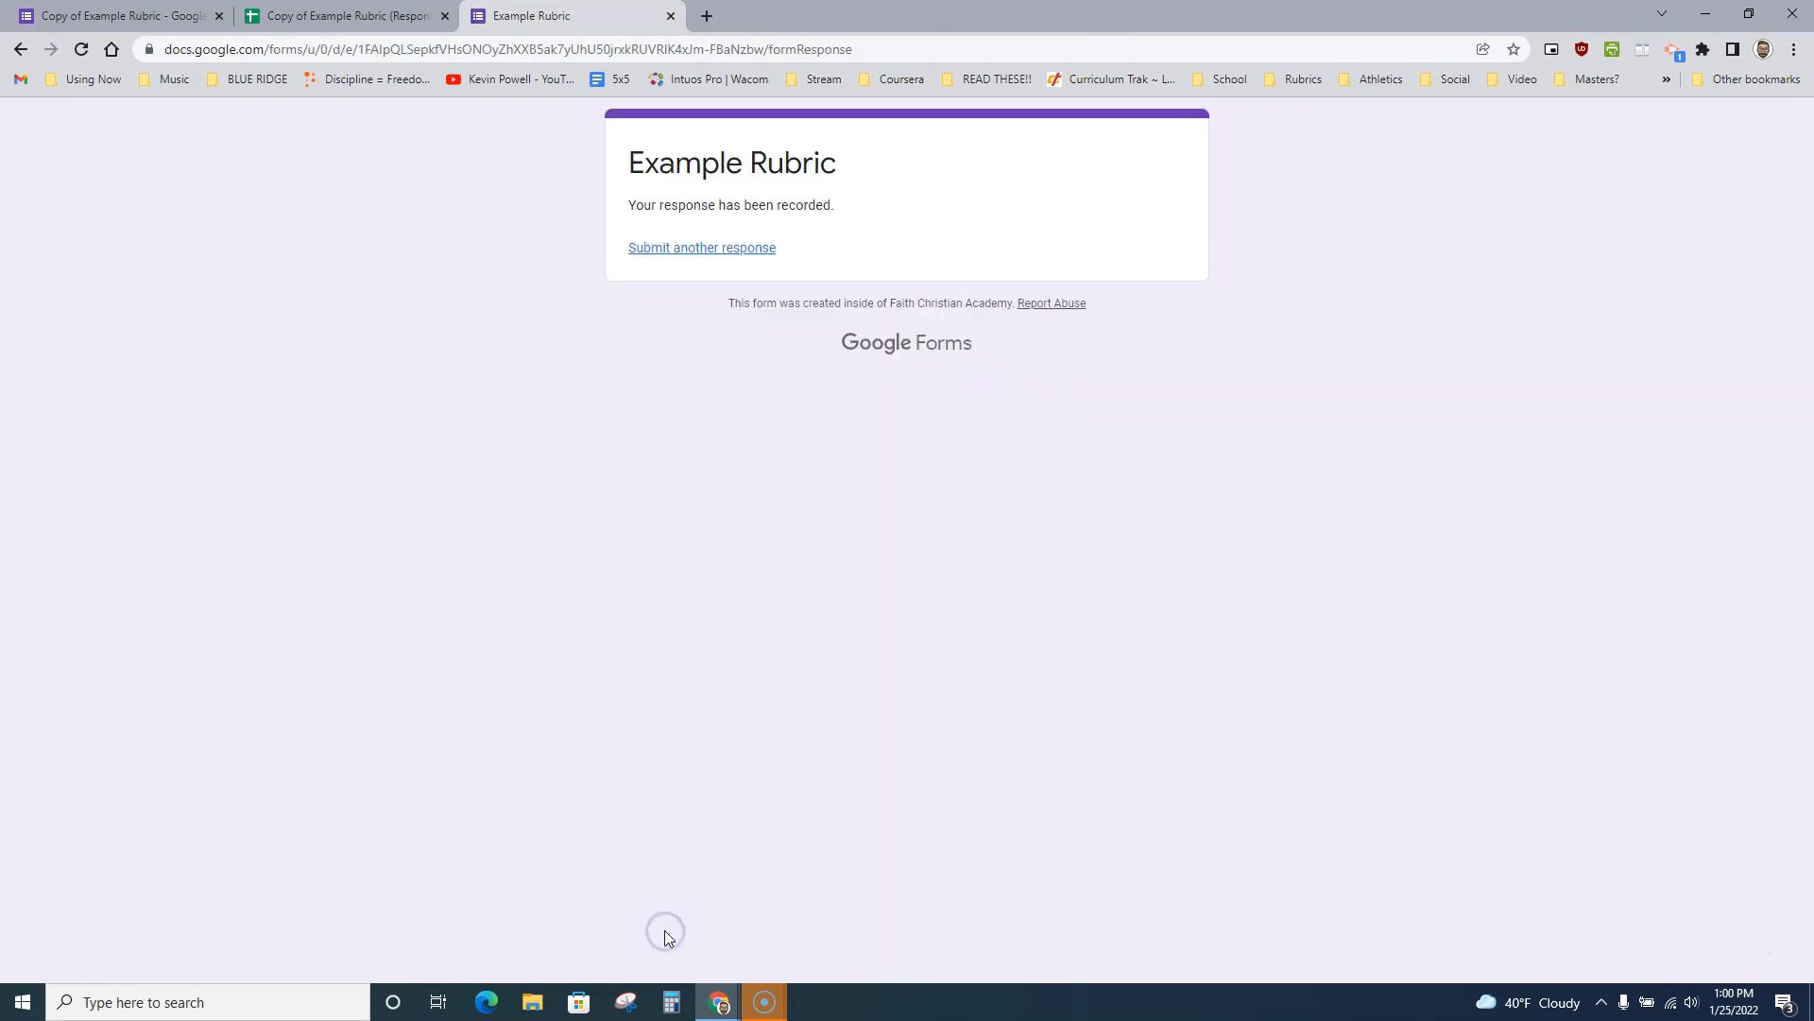
- Return to the responses spreadsheet and check the student name, scores, total and grade cells in row 3
{"action": "left_click", "coordinate": [288, 15]}
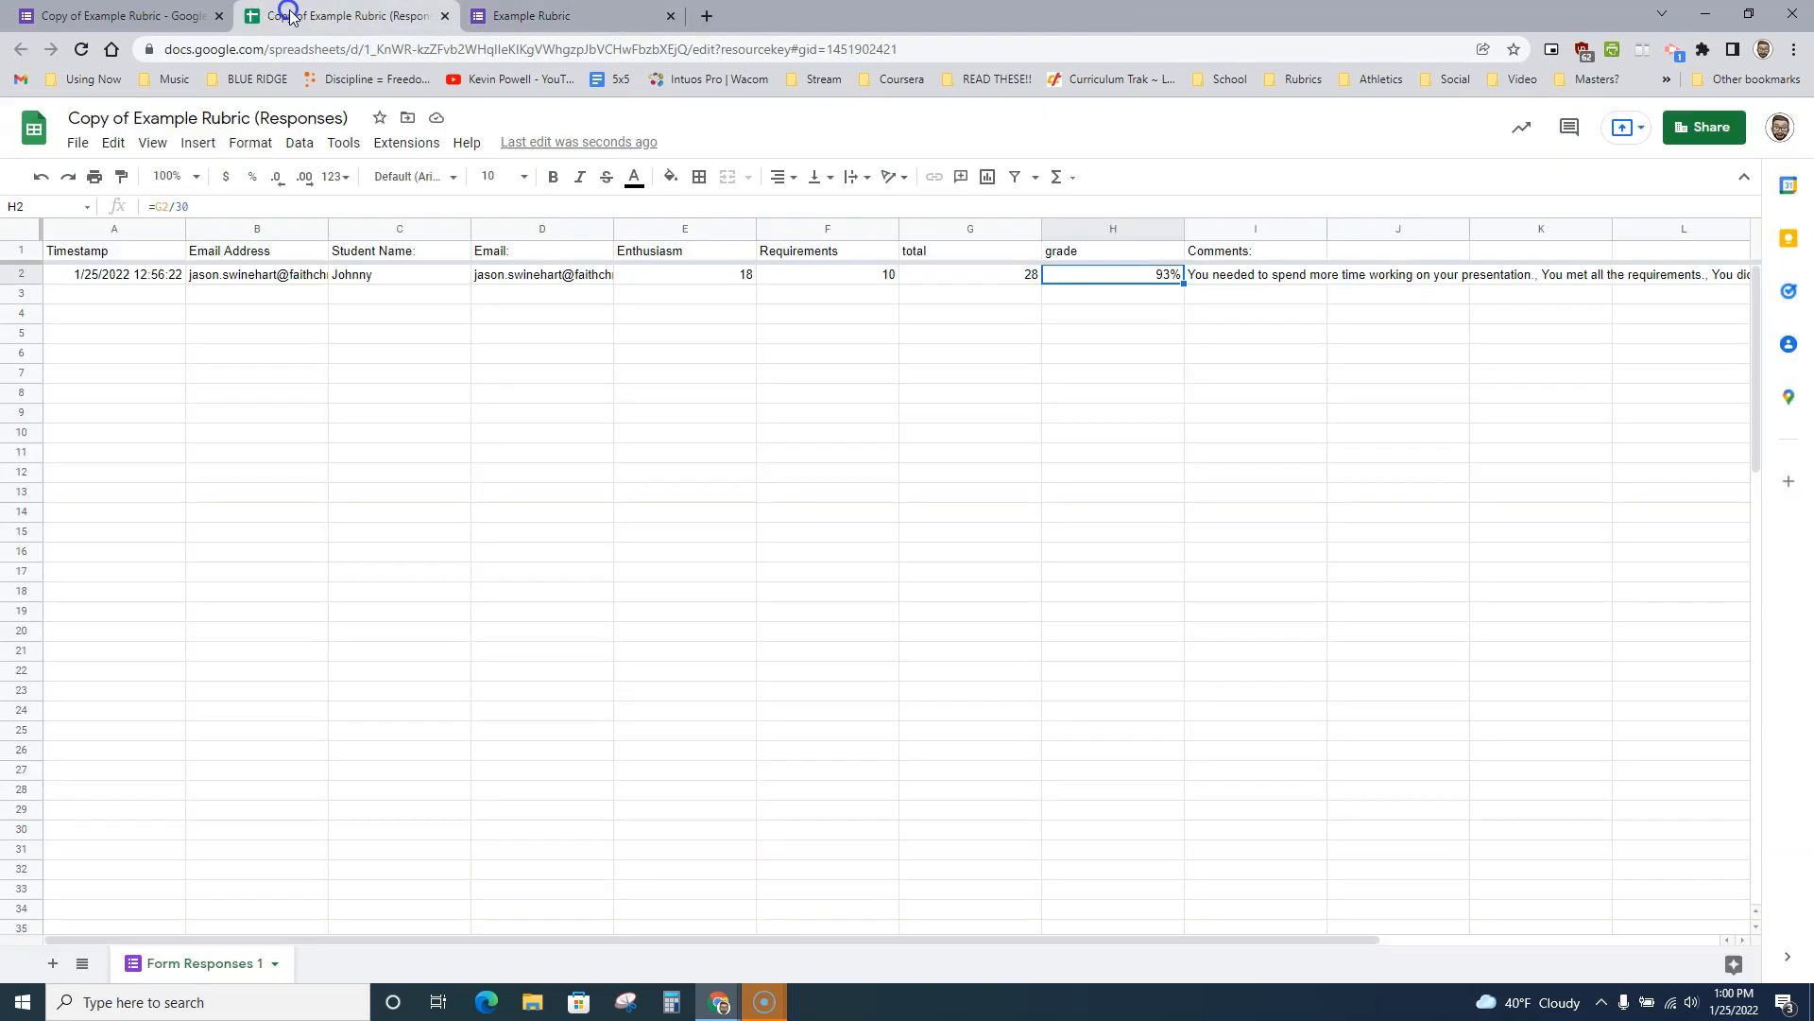
{"action": "left_click", "coordinate": [366, 296]}
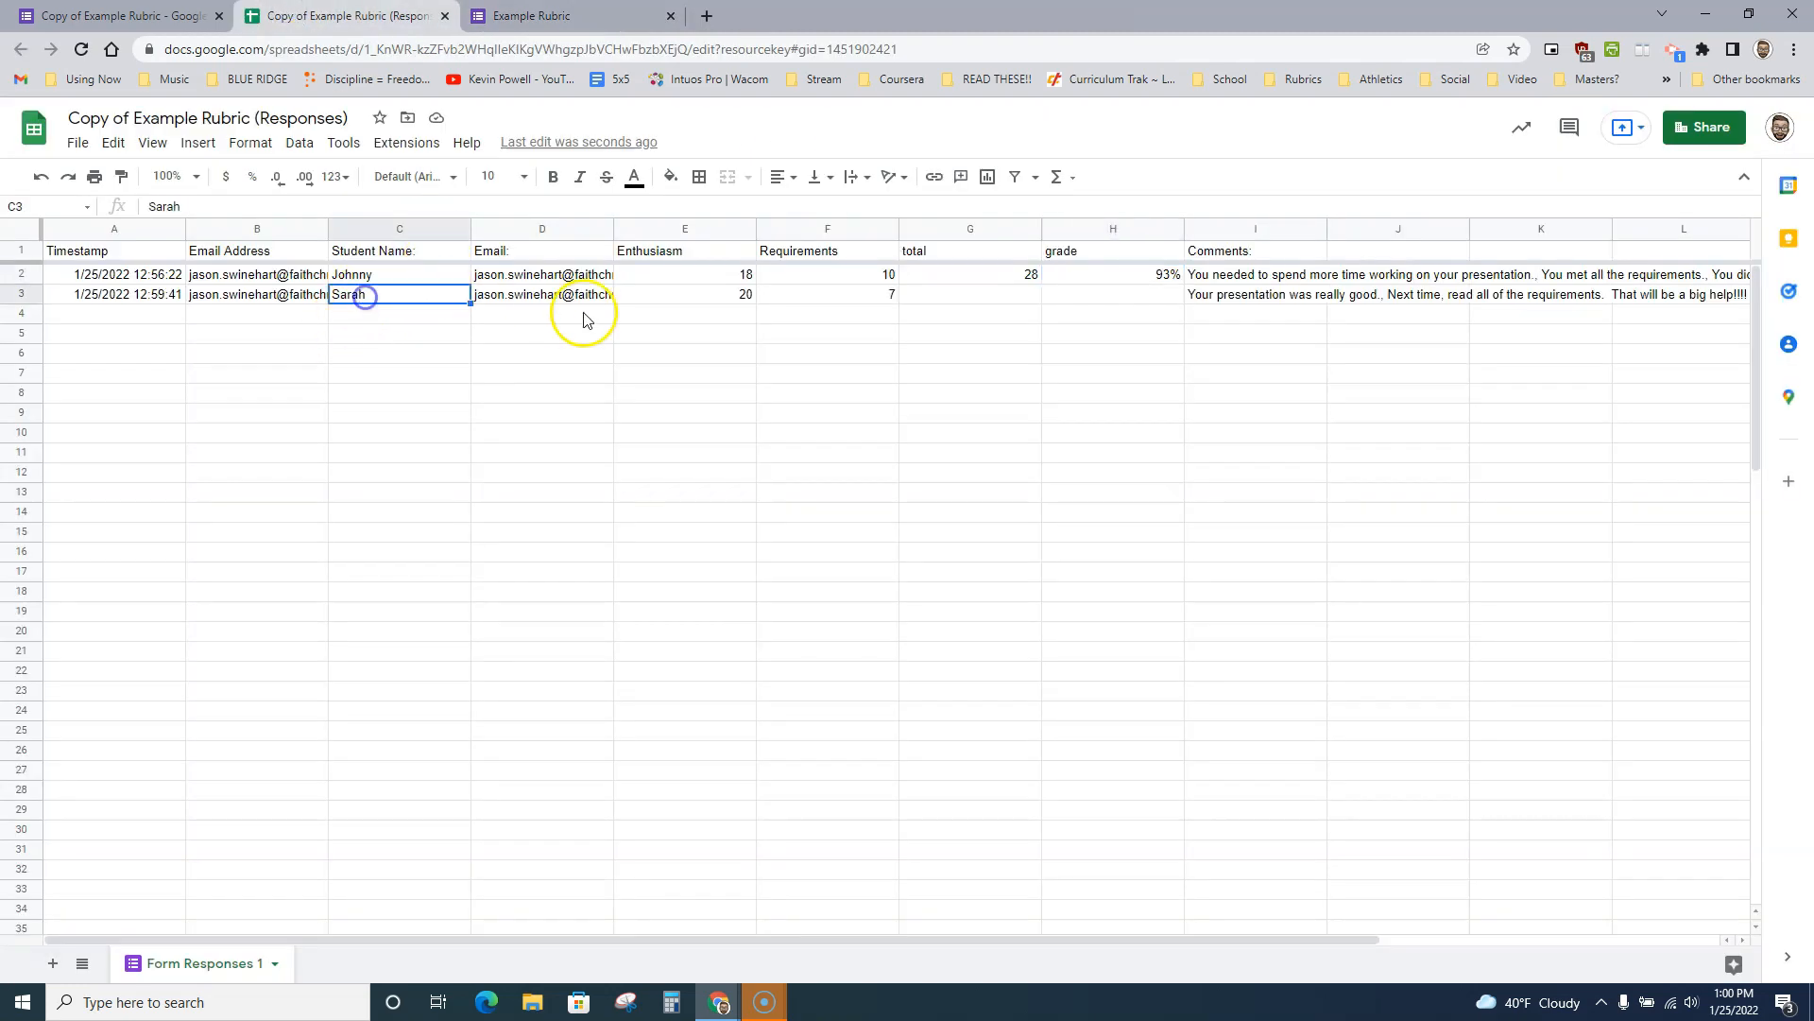
{"action": "left_click", "coordinate": [729, 294]}
{"action": "left_click", "coordinate": [840, 289]}
{"action": "left_click", "coordinate": [955, 293]}
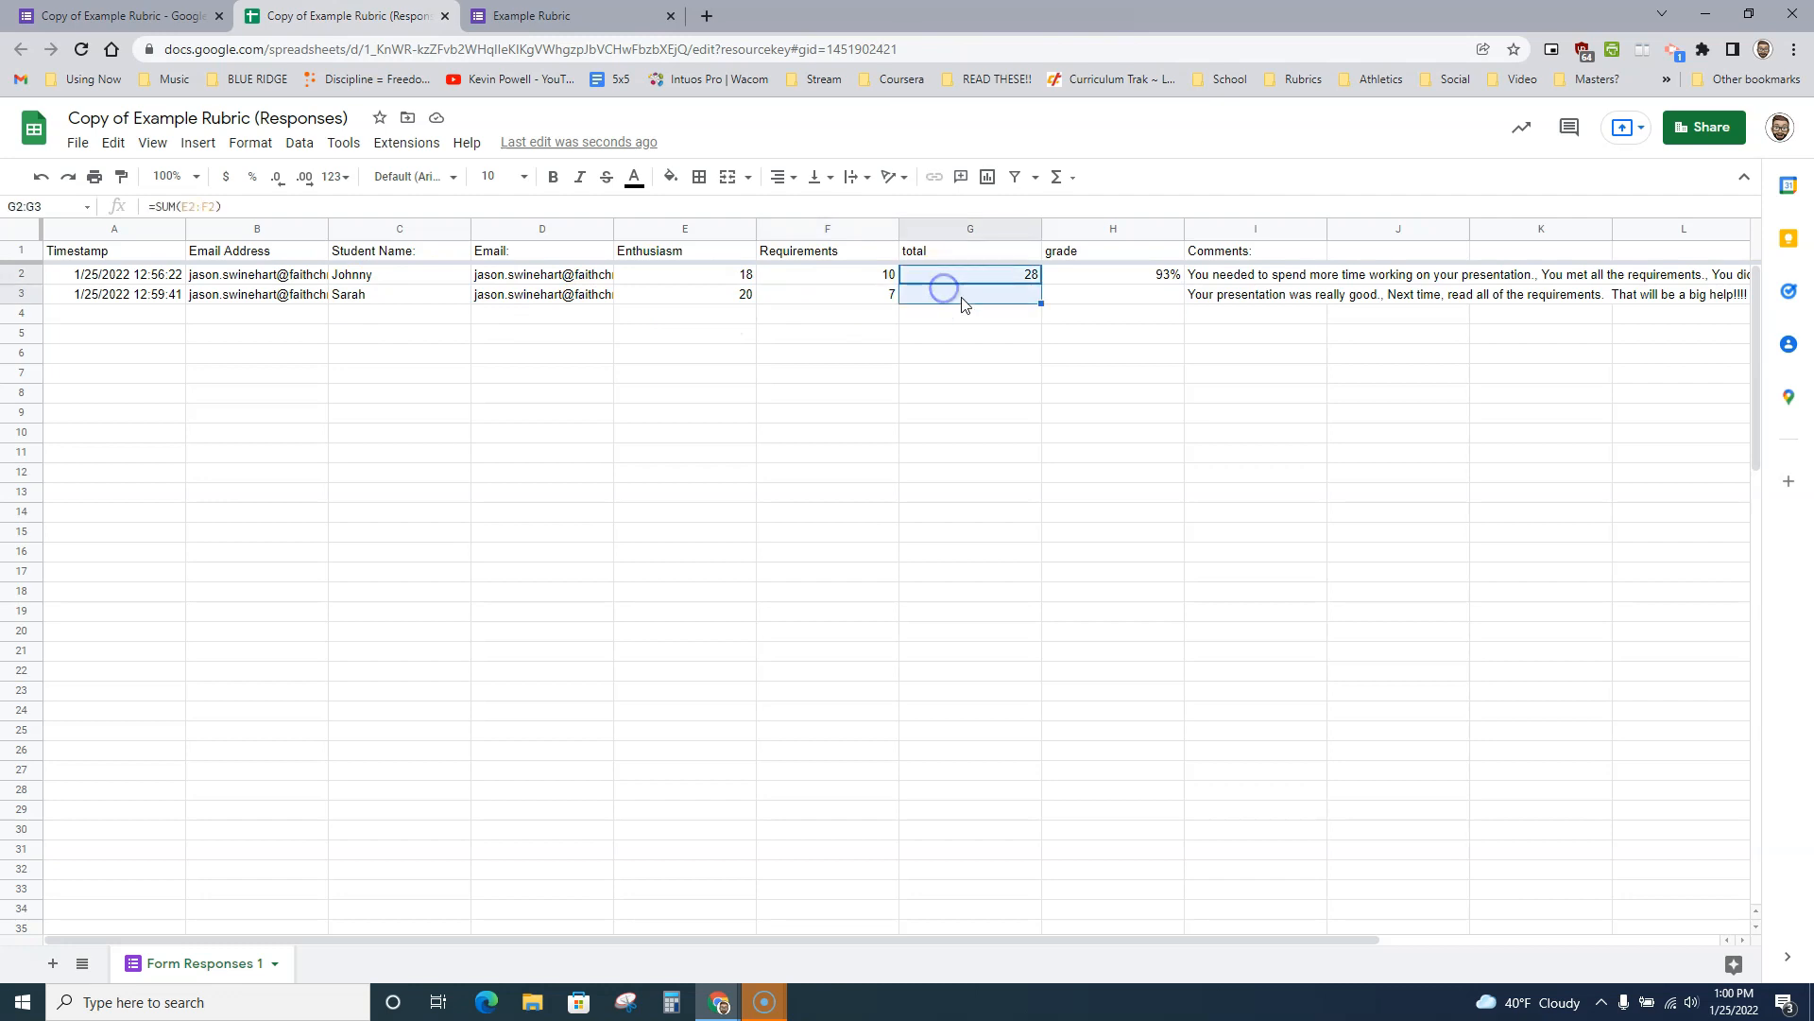
{"action": "left_click_drag", "start_coordinate": [1045, 294], "coordinate": [1001, 303]}
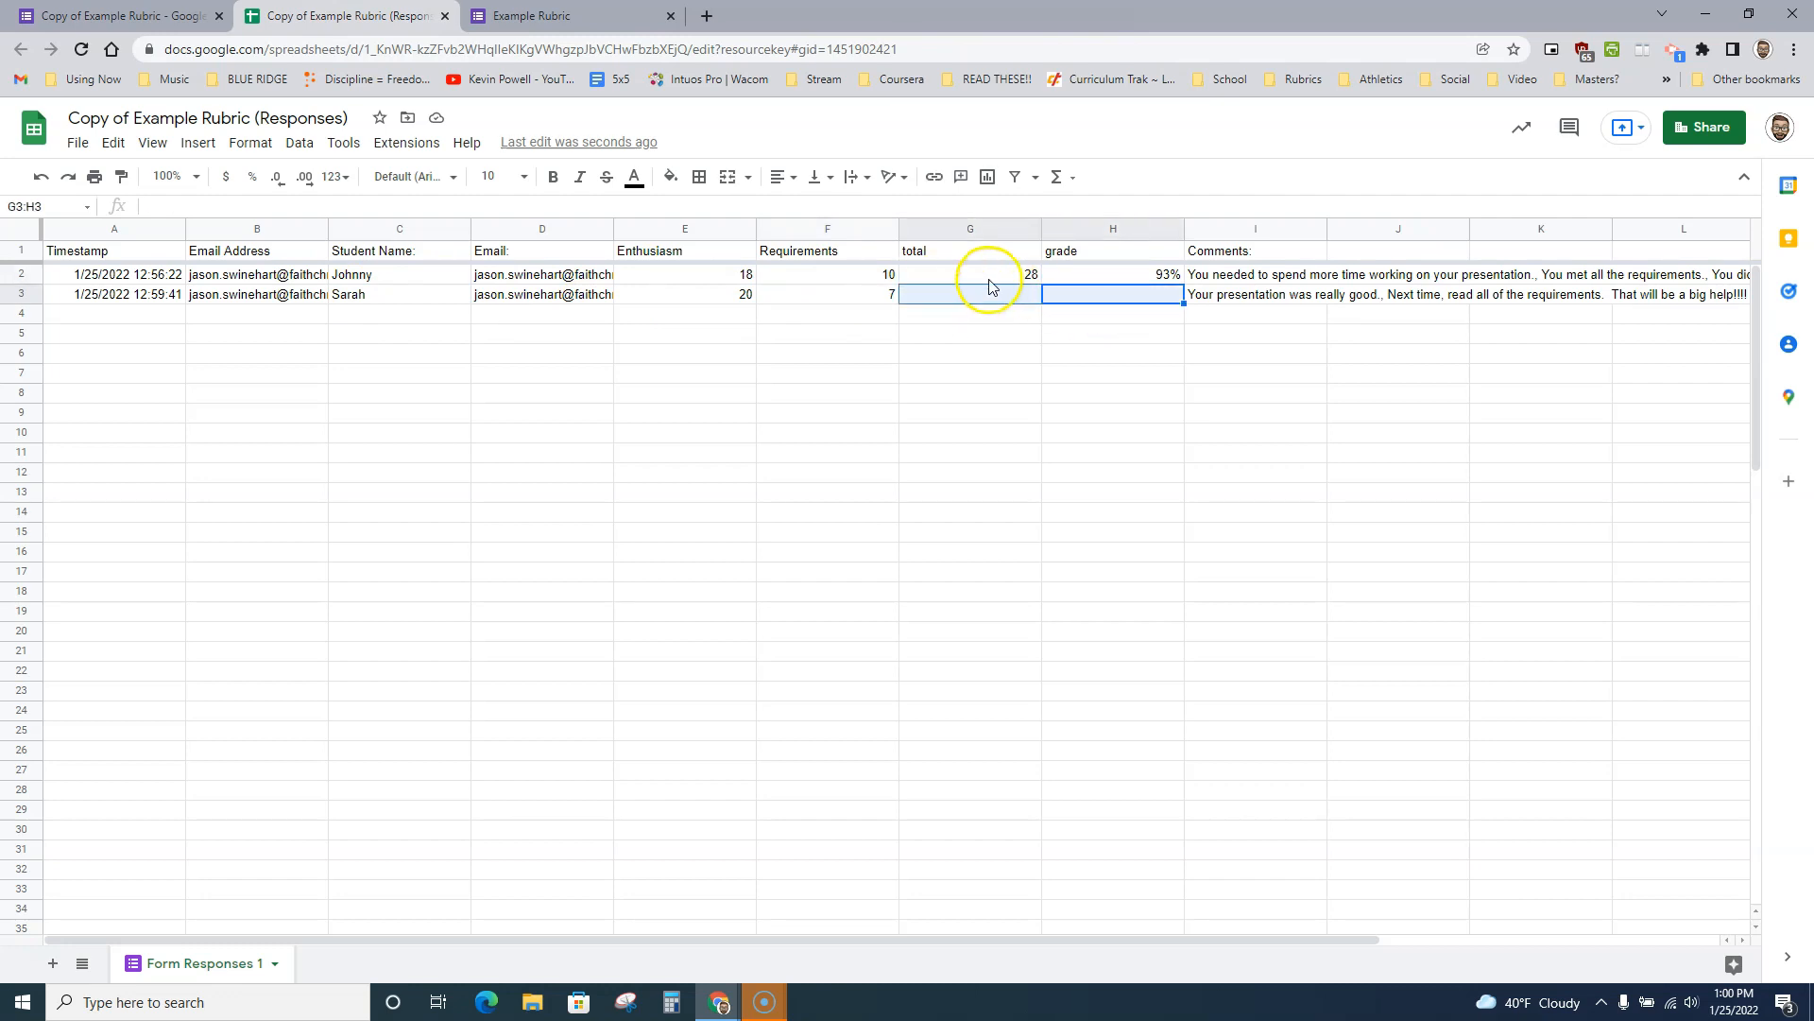
- Fill the total and grade formulas from G2:H2 down into row 3
{"action": "left_click", "coordinate": [925, 276]}
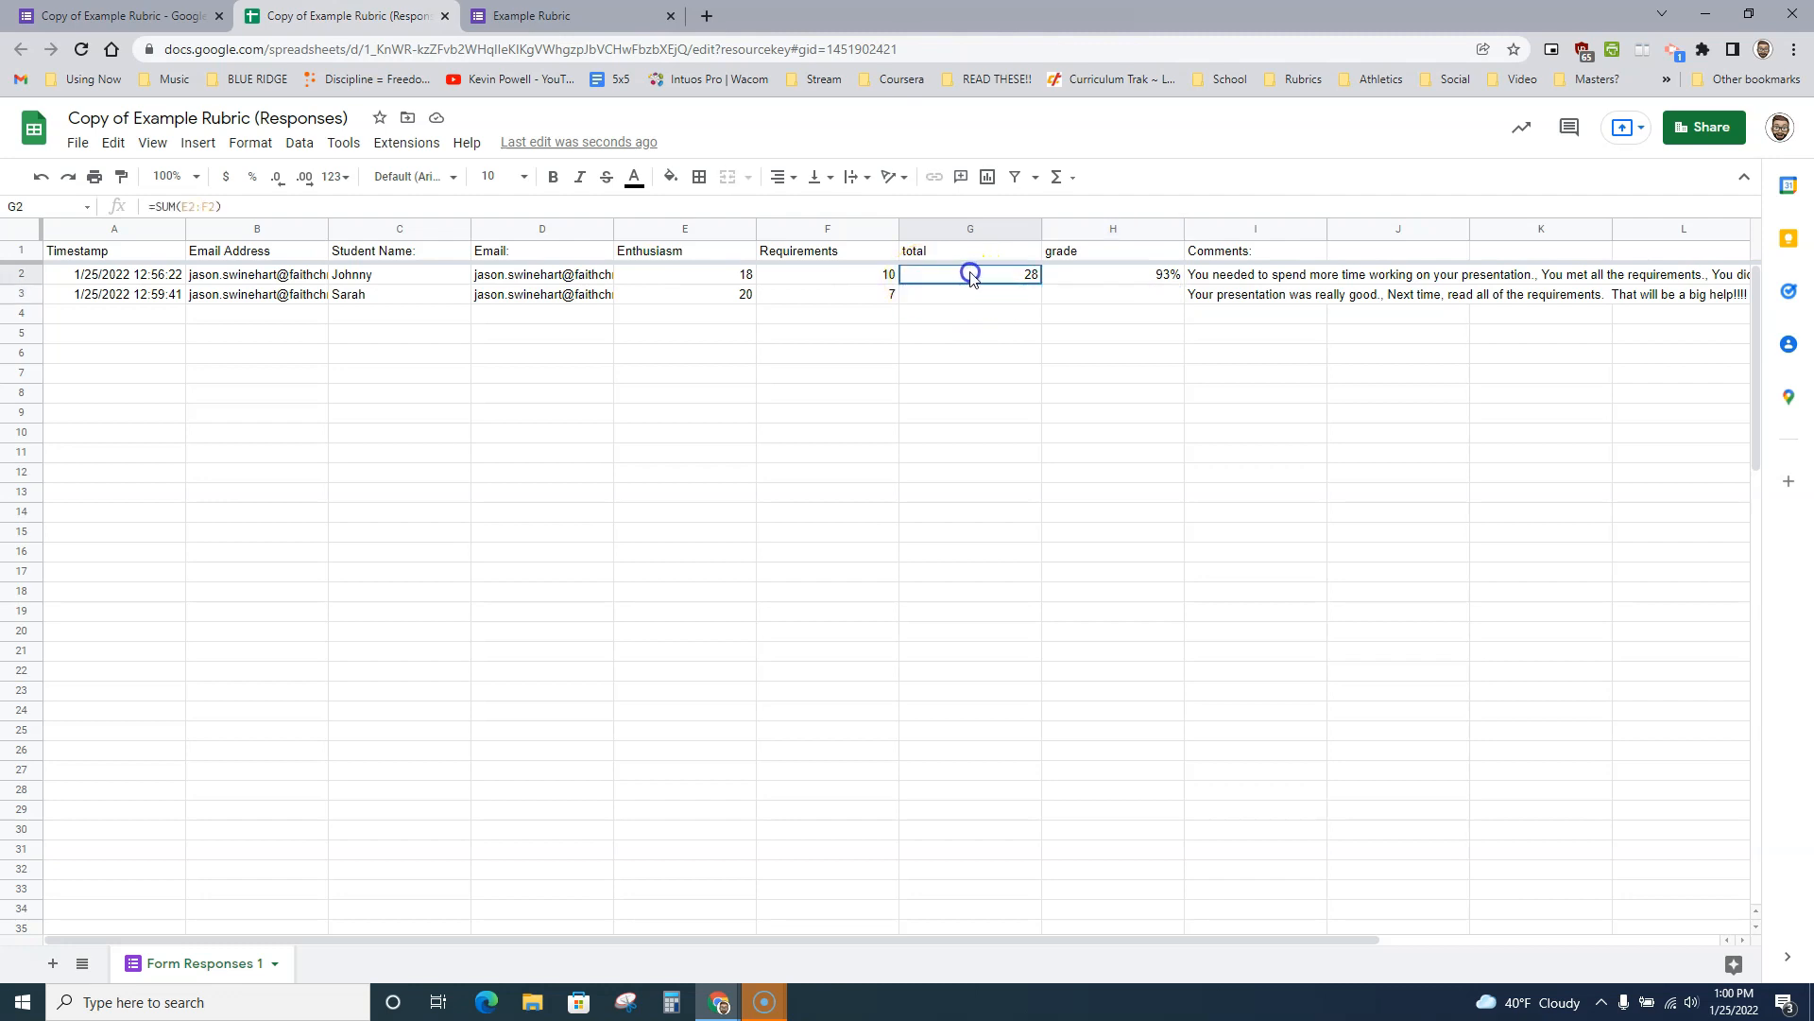
{"action": "left_click_drag", "start_coordinate": [972, 277], "coordinate": [1093, 278]}
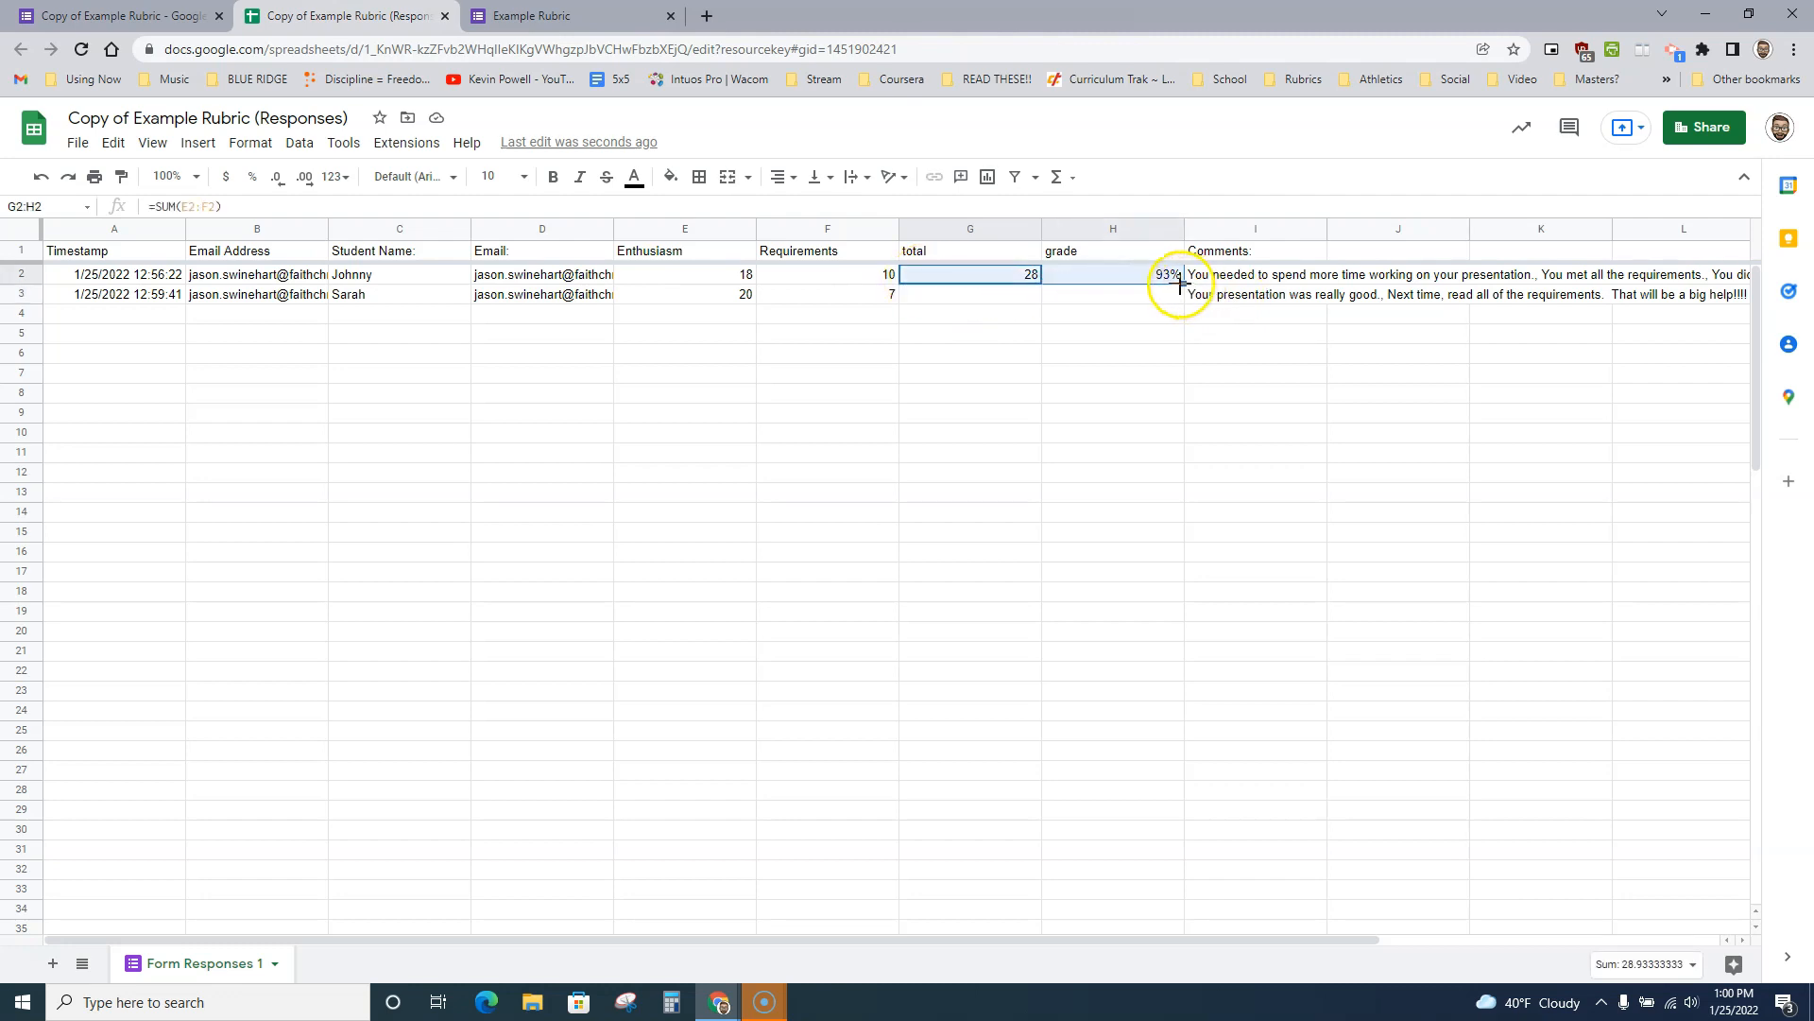
{"action": "left_click_drag", "start_coordinate": [1183, 281], "coordinate": [1183, 300]}
{"action": "left_click", "coordinate": [1226, 439]}
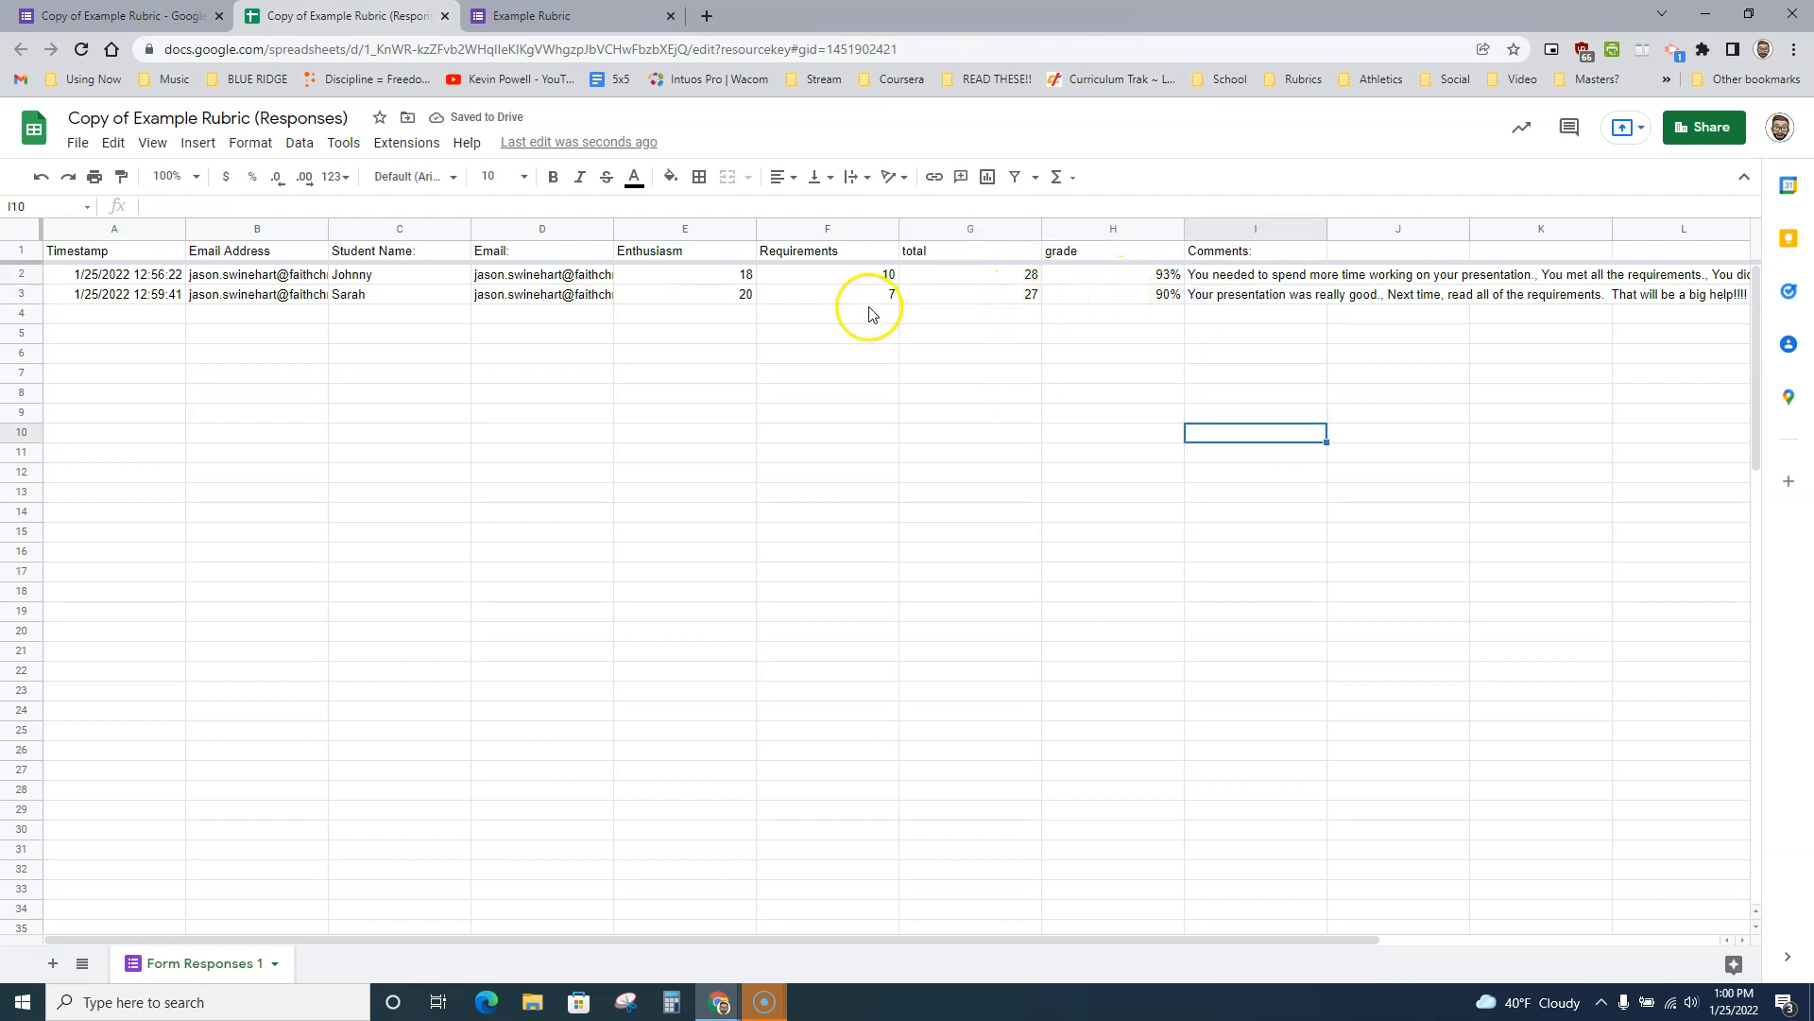
- Examine the formulas in total cell G3 and grade cell H3
{"action": "left_click", "coordinate": [999, 291]}
{"action": "left_click_drag", "start_coordinate": [223, 206], "coordinate": [166, 206]}
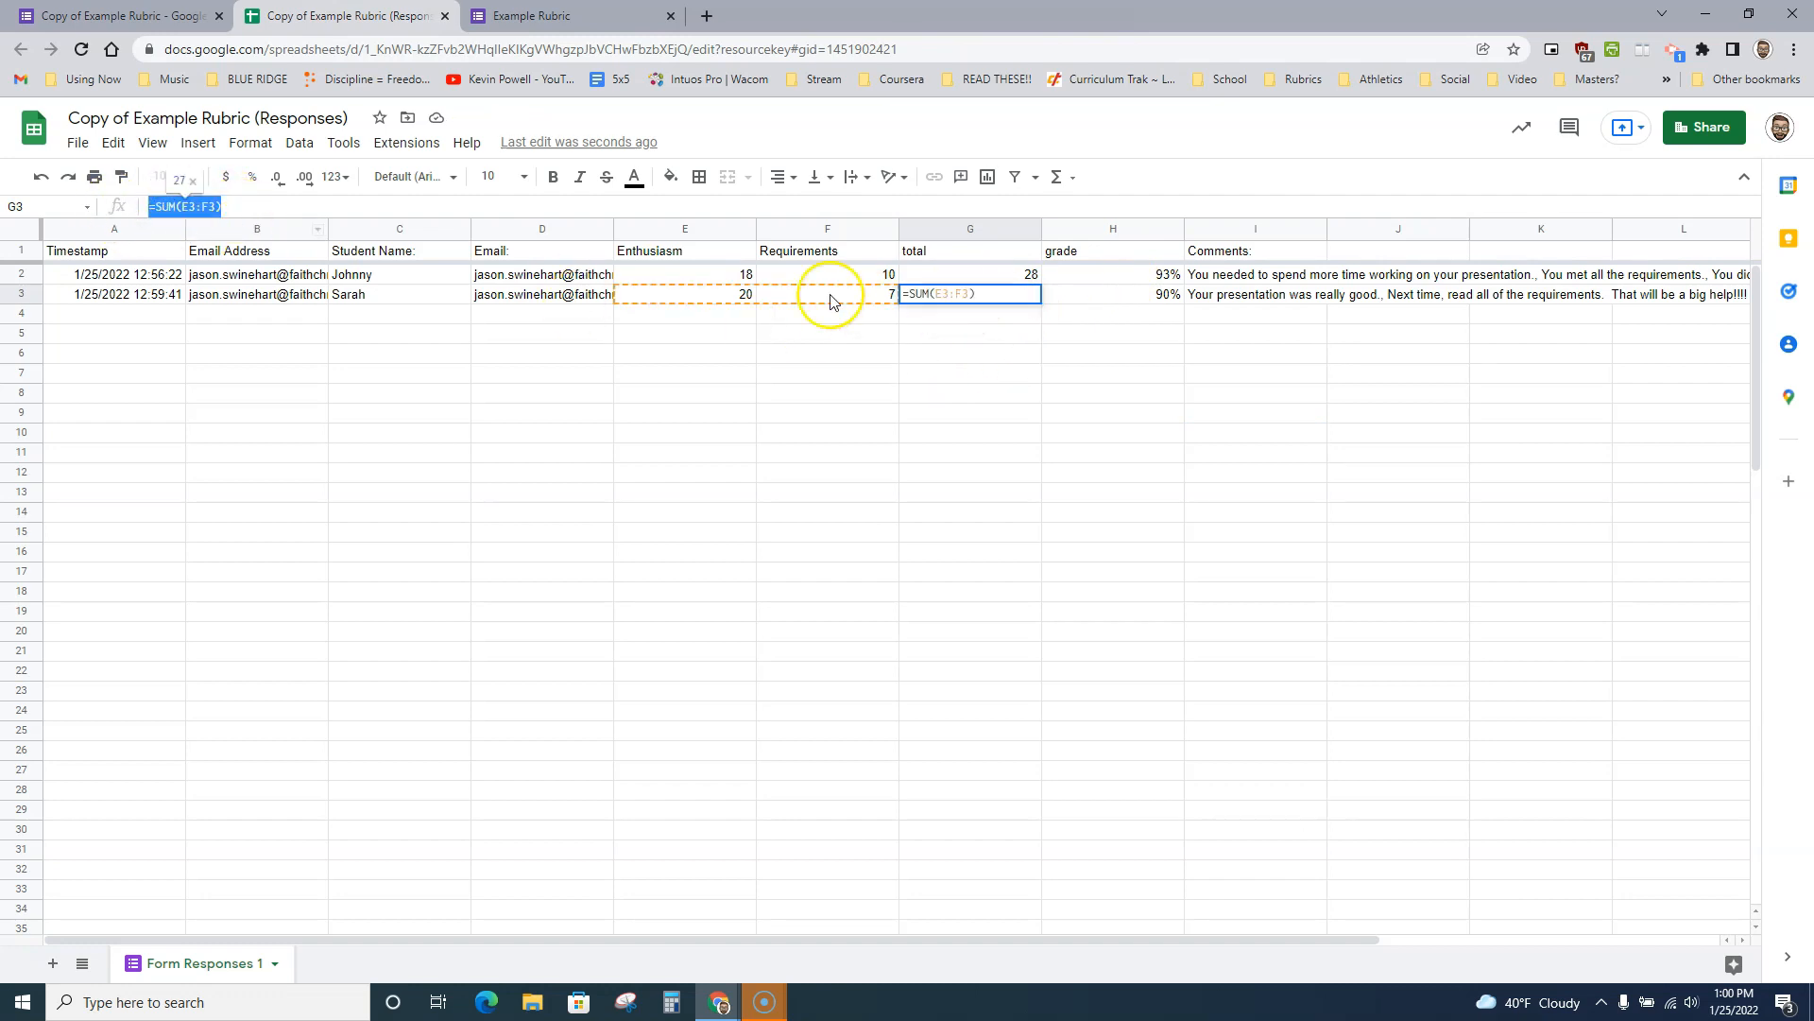
{"action": "left_click", "coordinate": [1080, 296]}
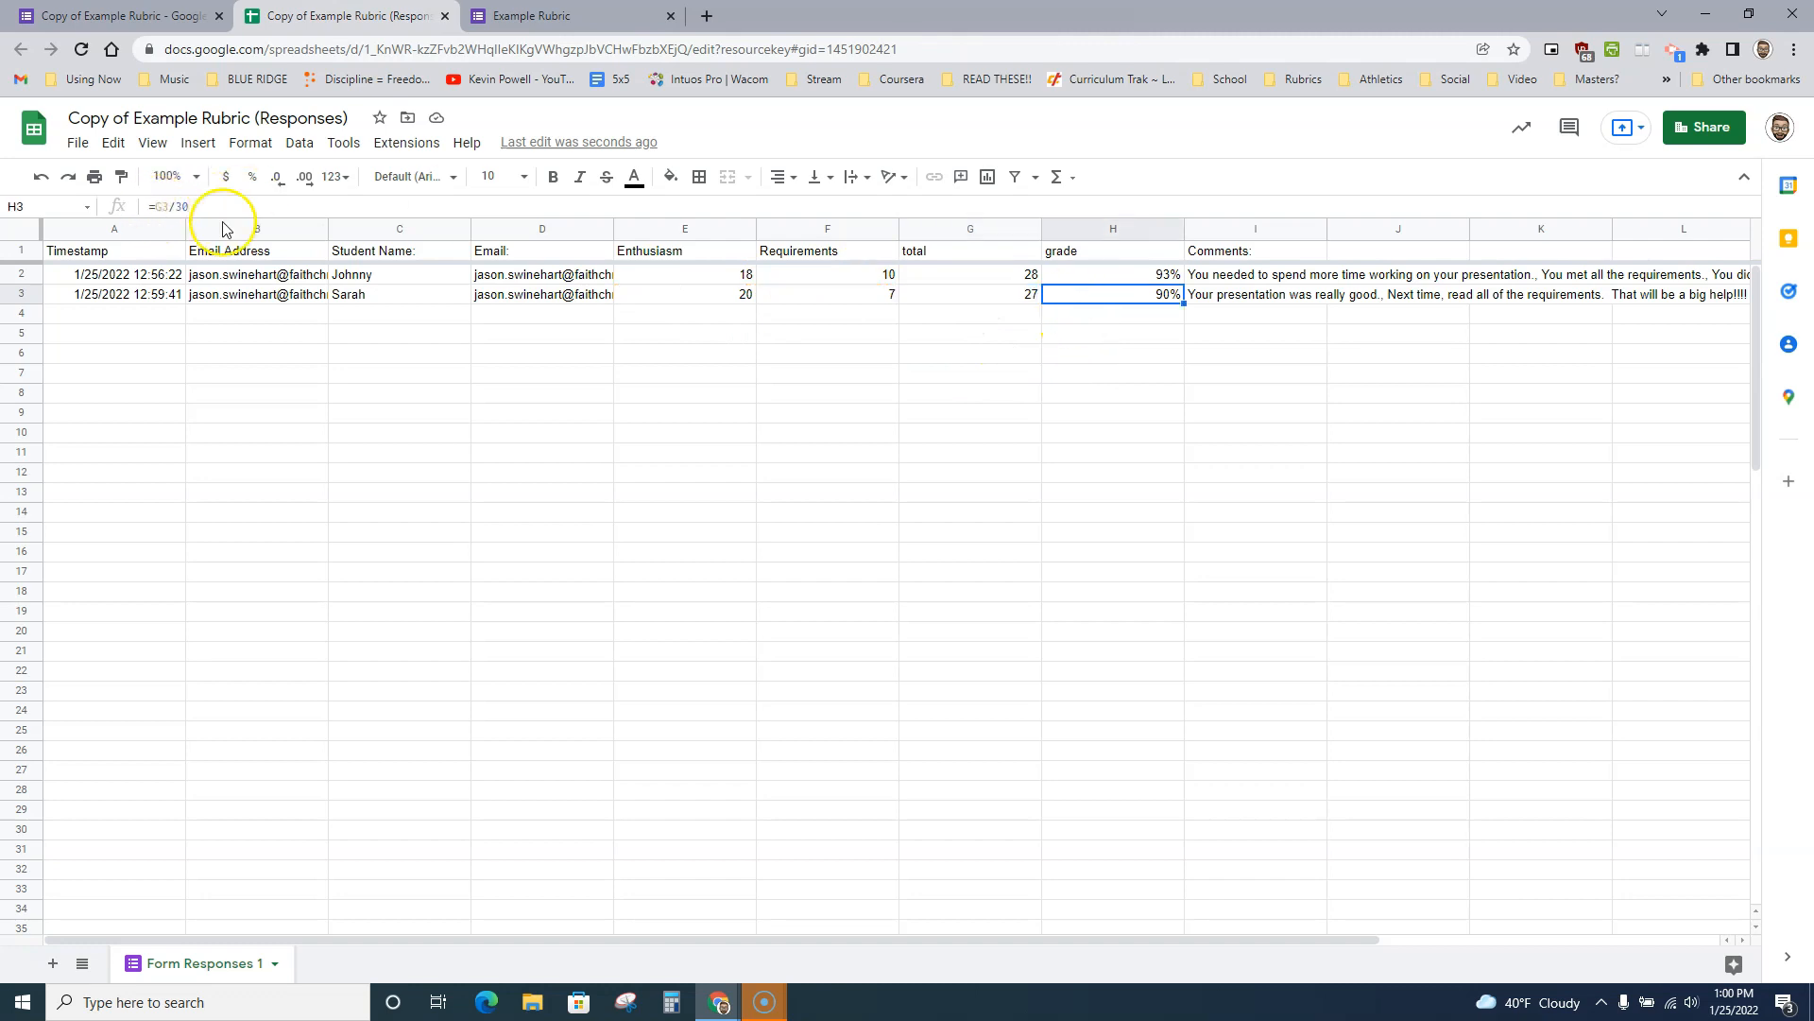
{"action": "left_click", "coordinate": [998, 305]}
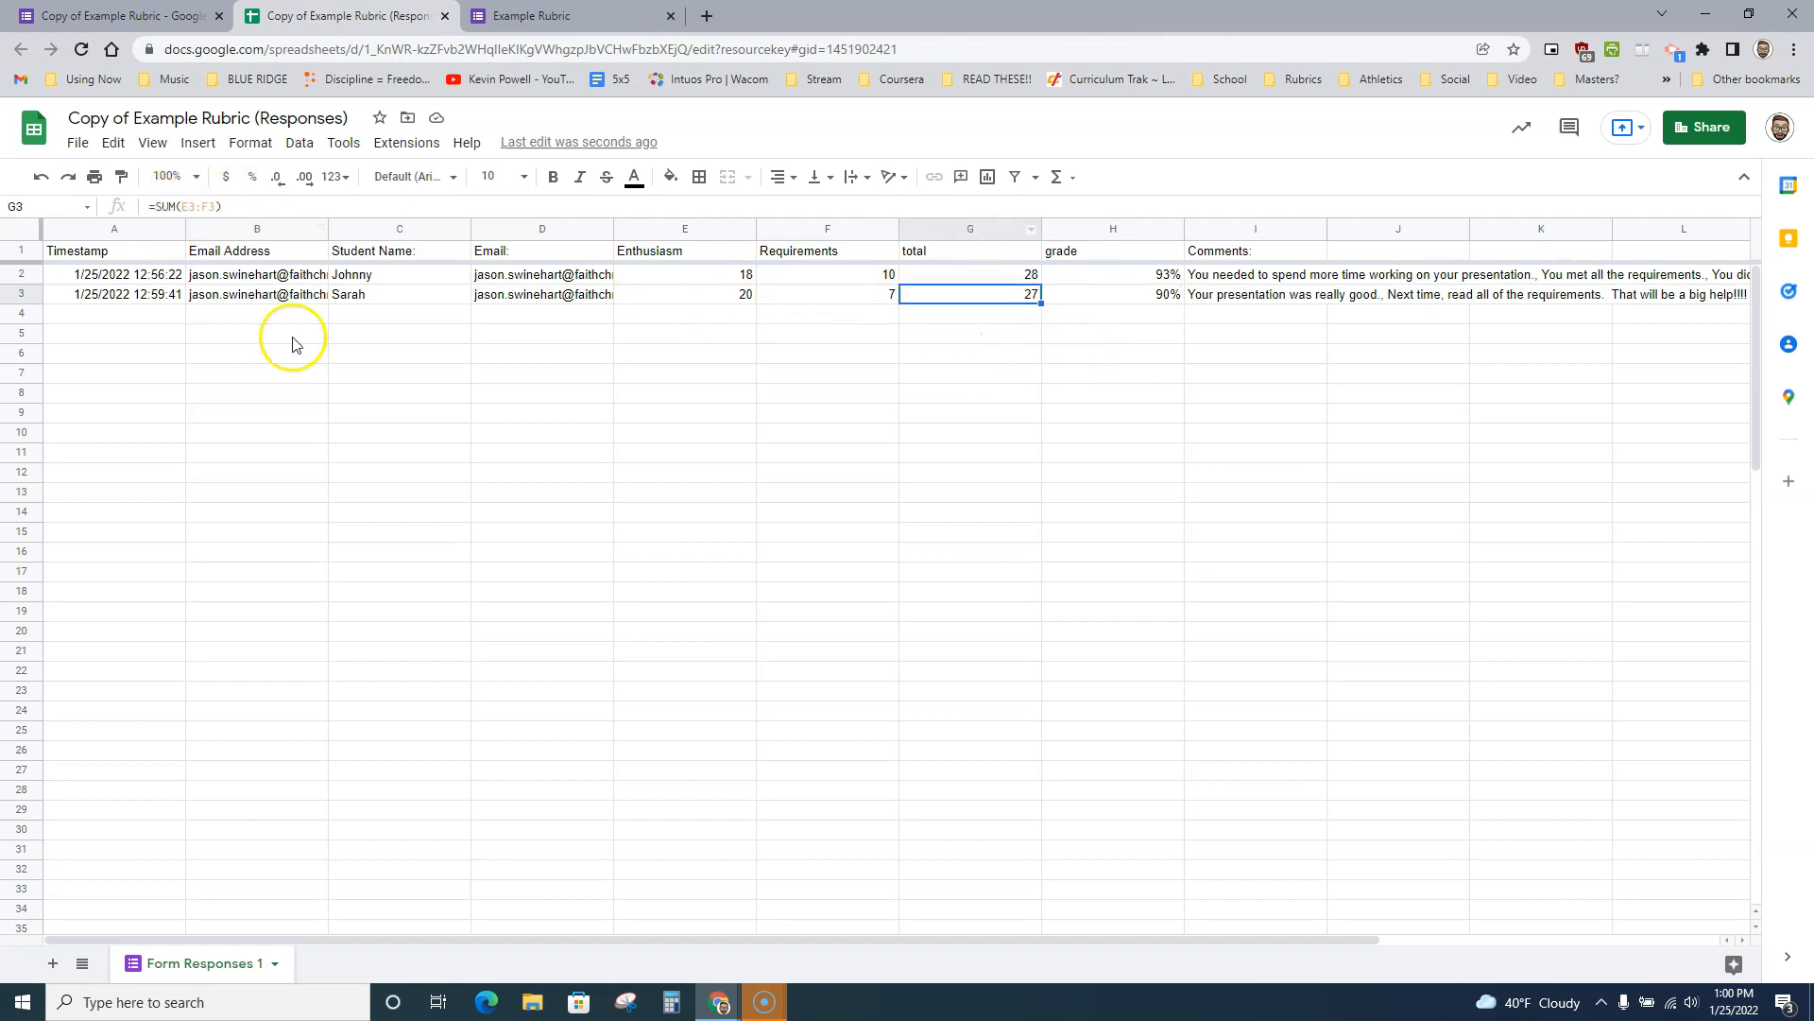
{"action": "left_click", "coordinate": [1131, 300]}
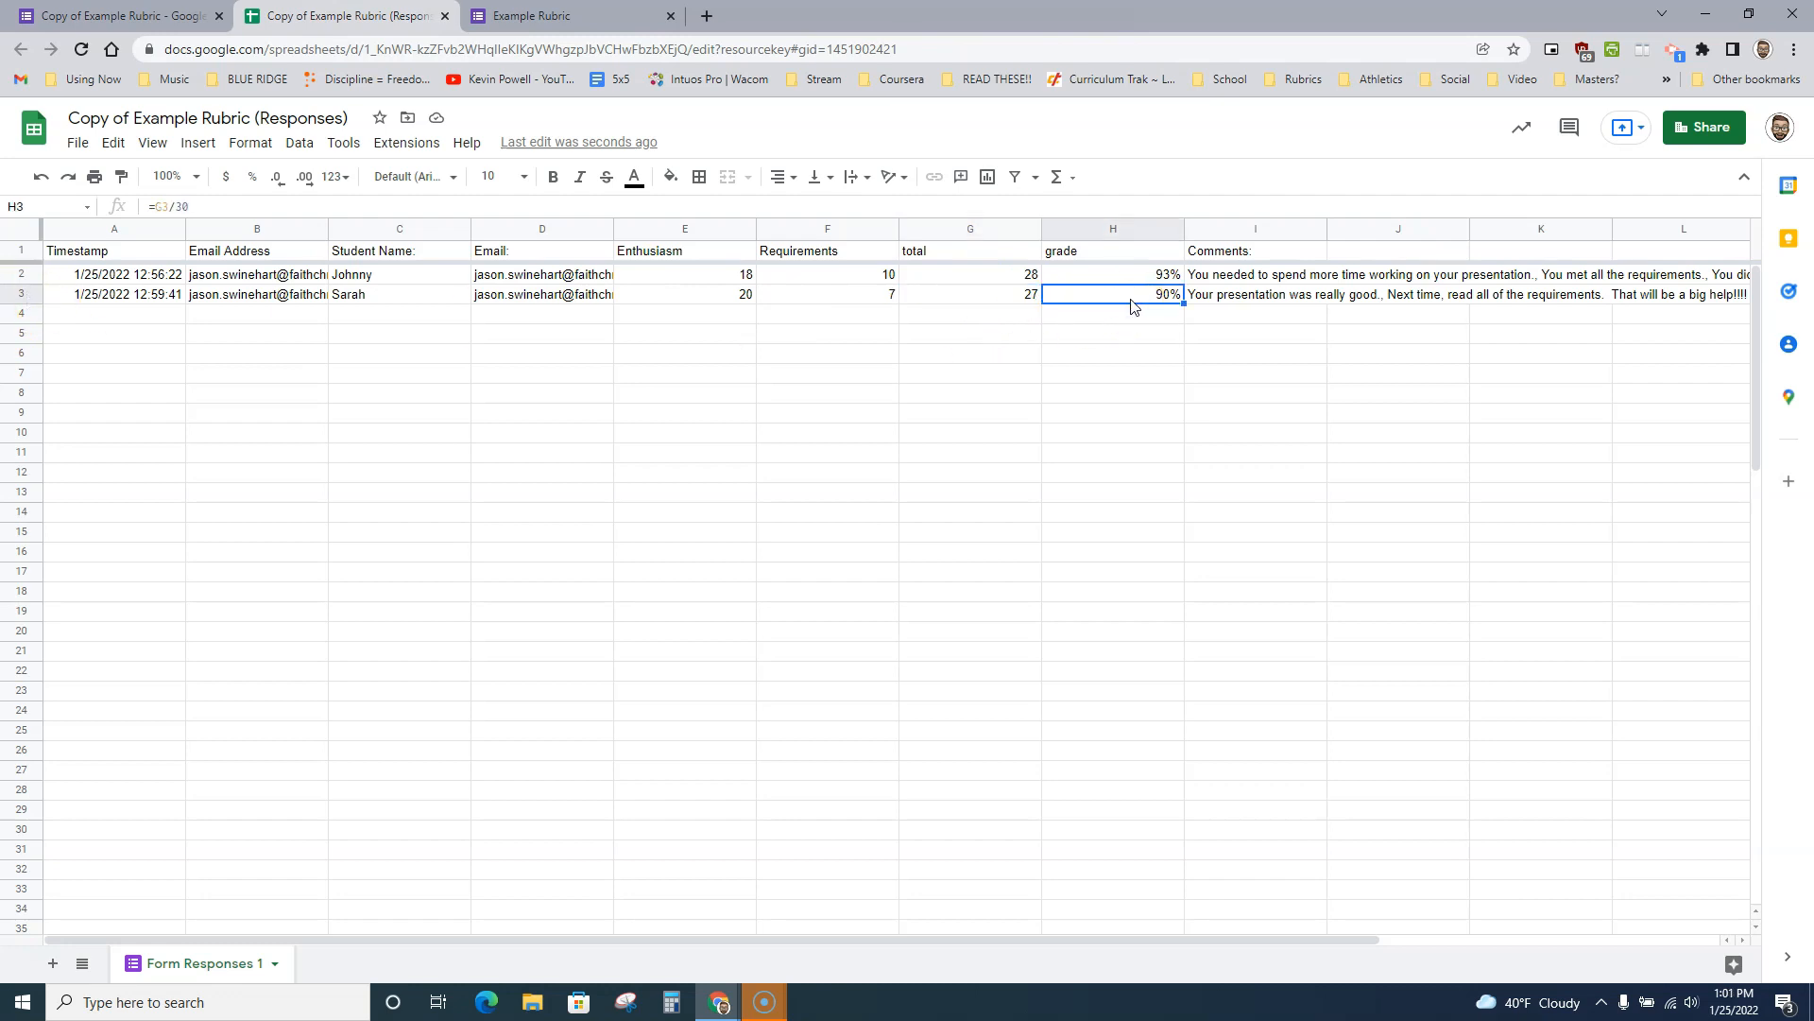